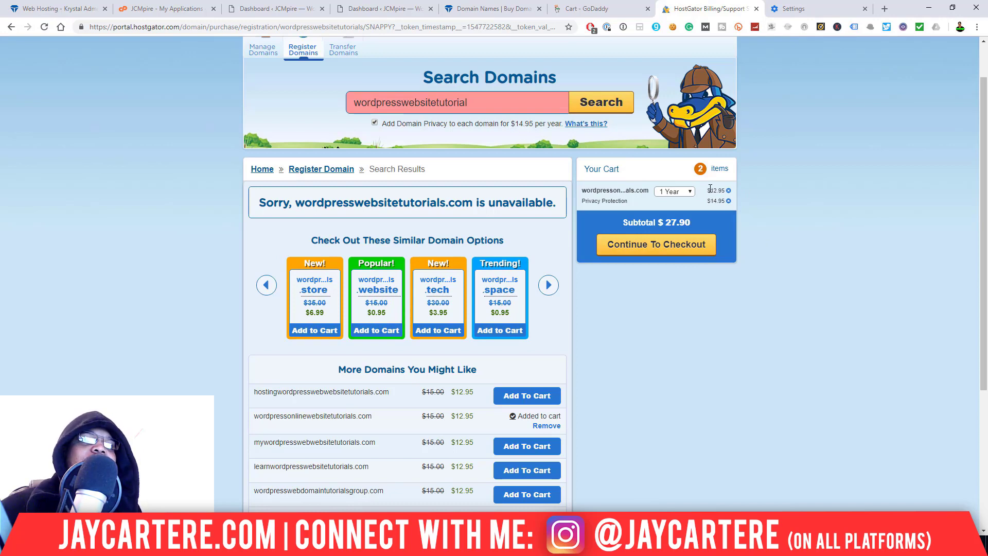
left_click_drag(711, 191, 662, 206)
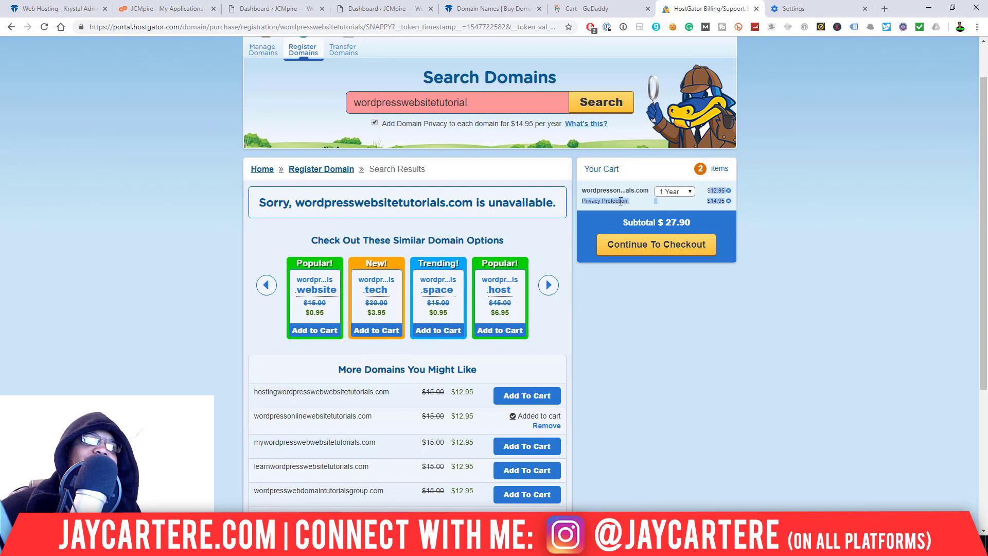
left_click(759, 203)
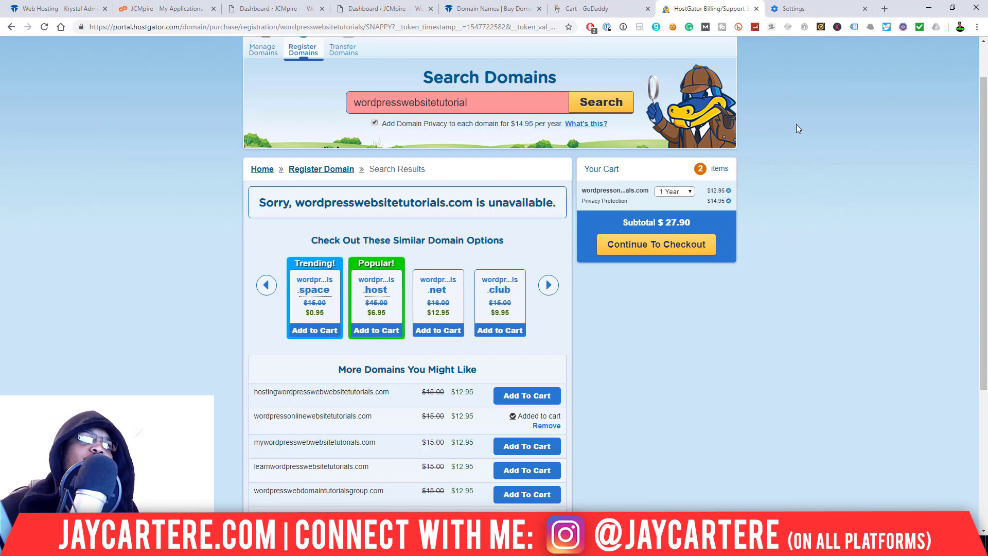
left_click(504, 8)
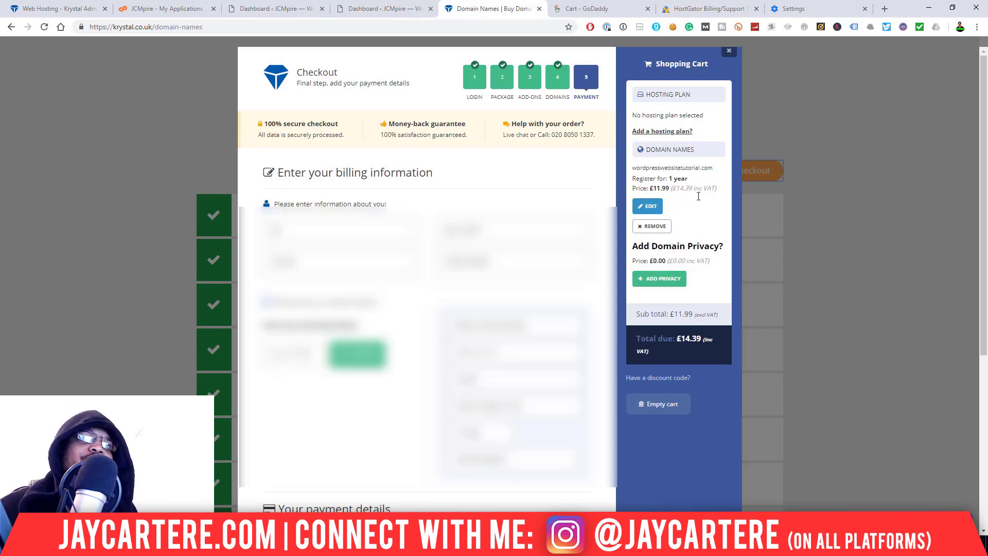
- Highlight the £11.99 domain price and the £14.39 cart total, then clear the highlight
left_click_drag(650, 188, 719, 191)
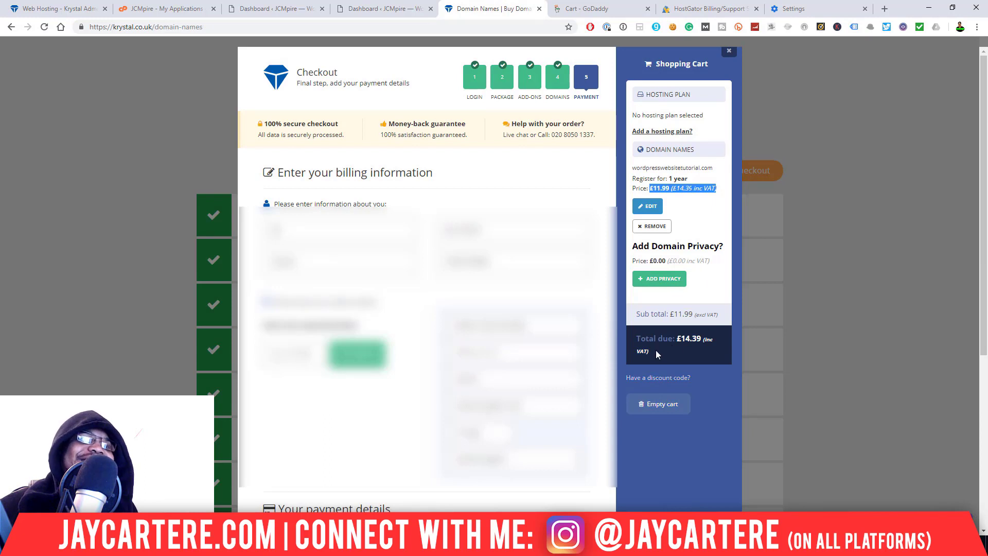
left_click_drag(677, 340, 690, 353)
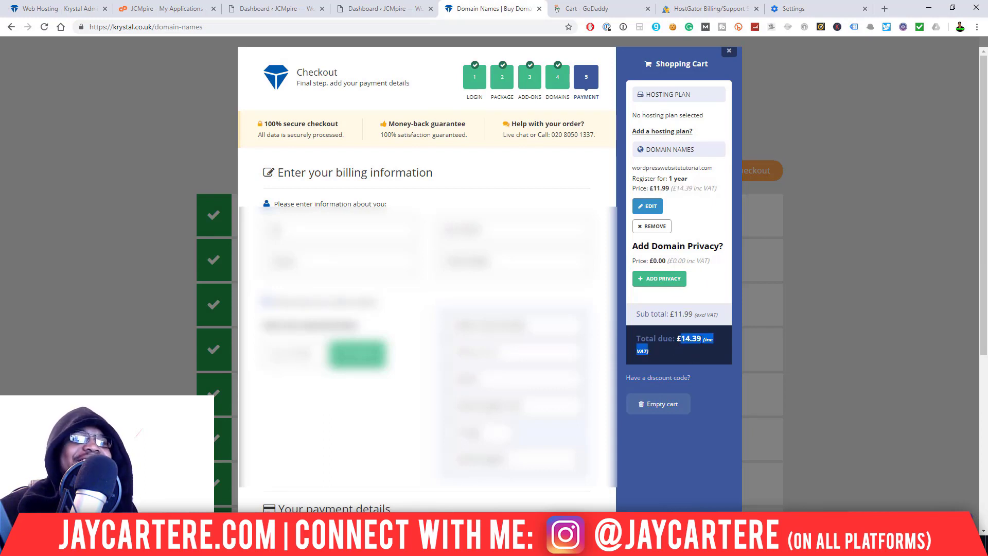
left_click(692, 342)
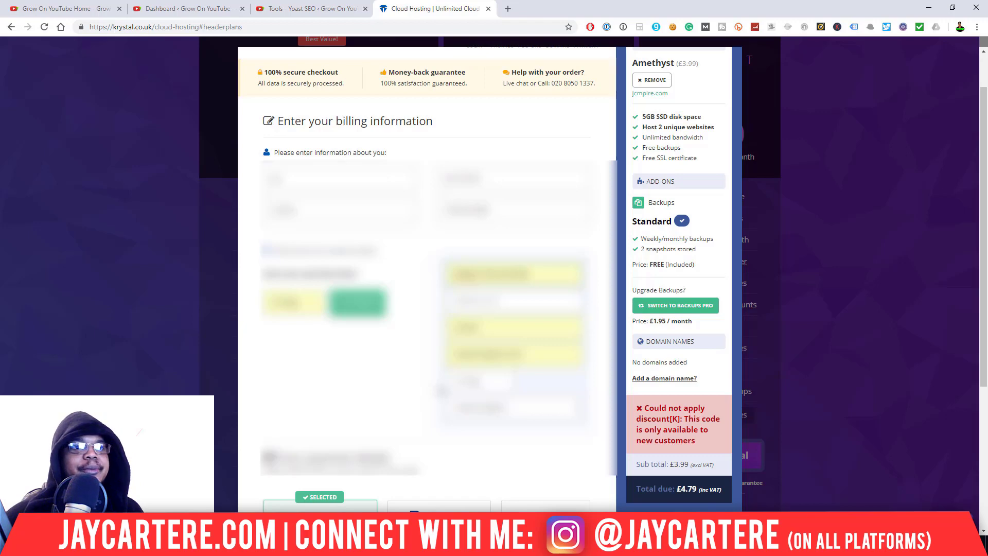
- Choose PayPal as the payment method and confirm the Amethyst order for payment
scroll(431, 304, "down", 4)
left_click(432, 303)
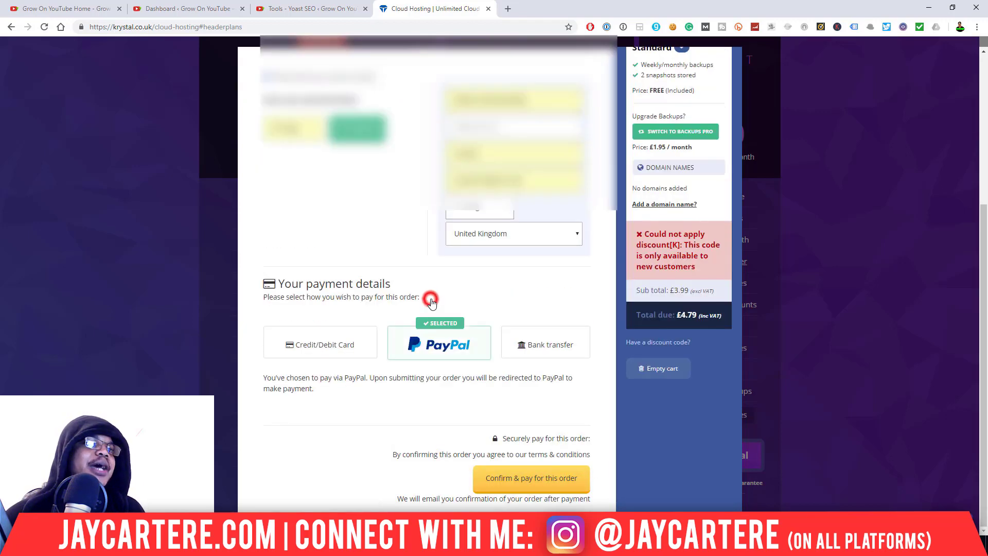
left_click(513, 480)
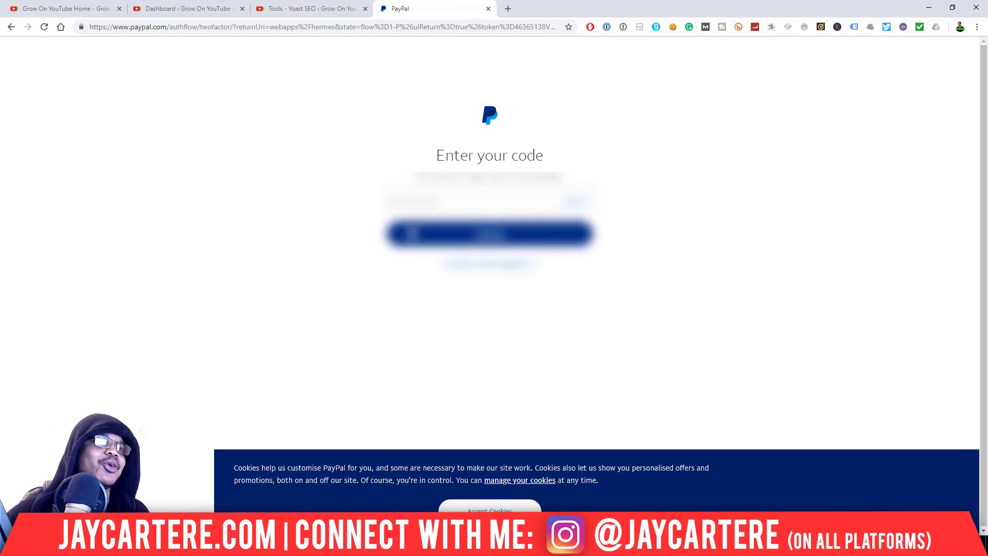
- Submit the PayPal verification code and approve the £4.79 payment to Krystal Hosting
left_click(433, 197)
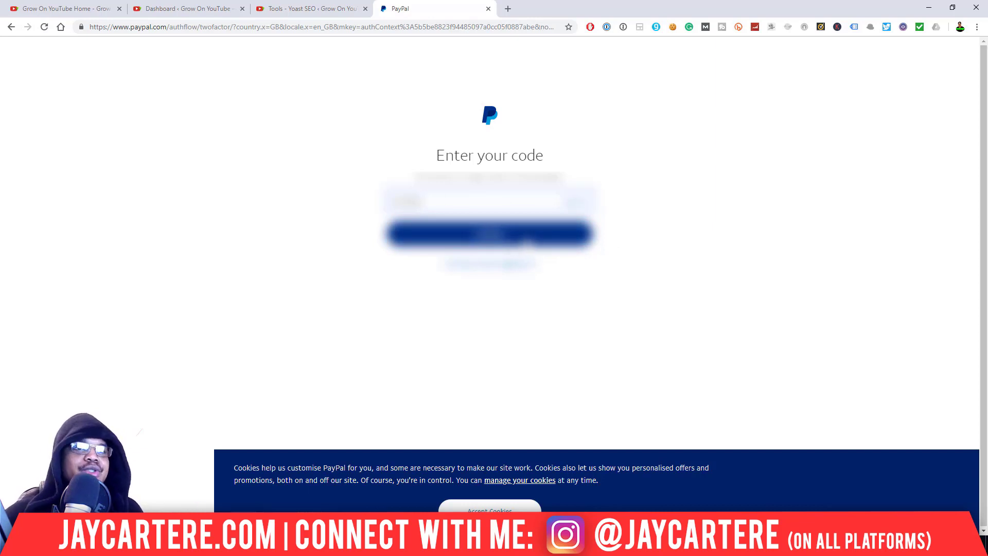
left_click(523, 237)
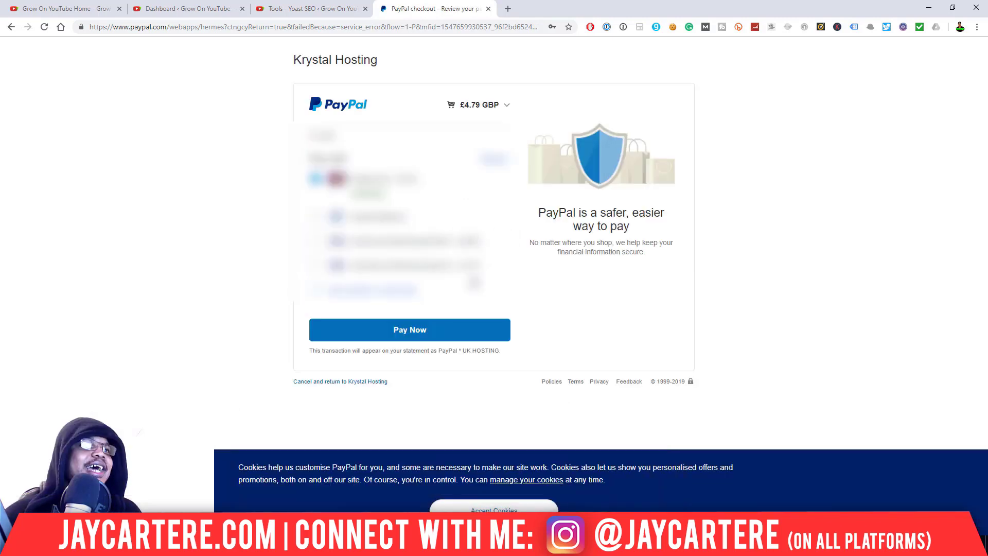
left_click(445, 330)
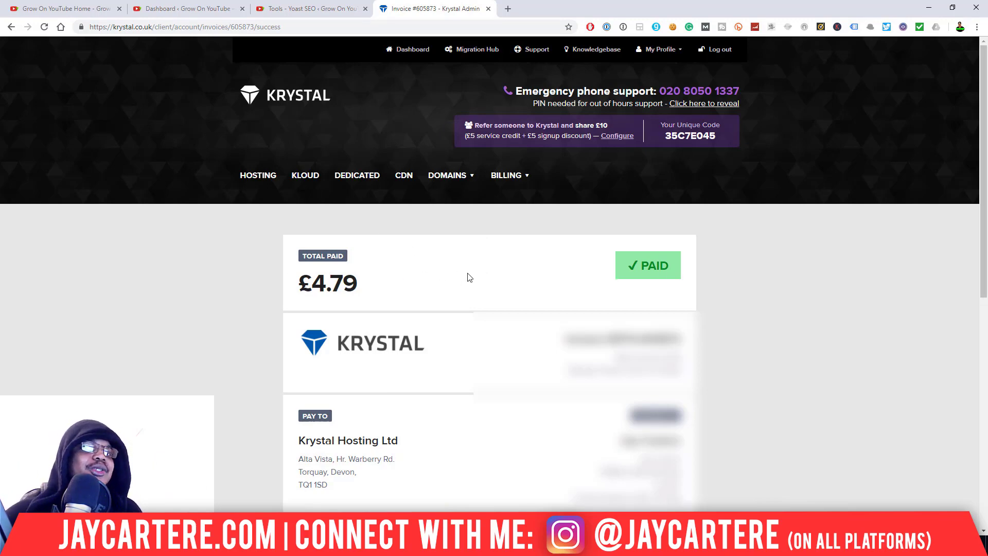
- From the web hosting list, manage the Amethyst account for jcmpire.com and log in to cPanel
left_click(261, 186)
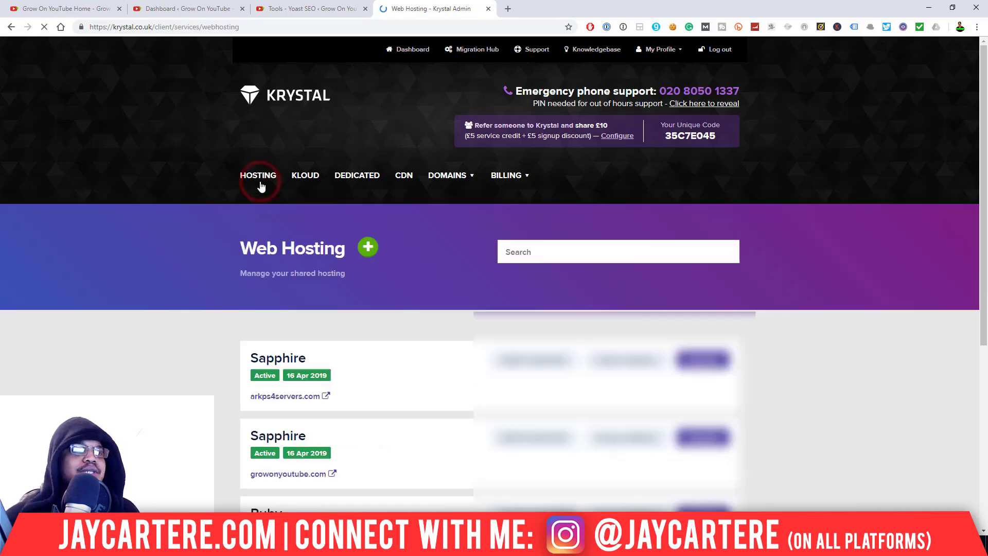
scroll(234, 312, "down", 5)
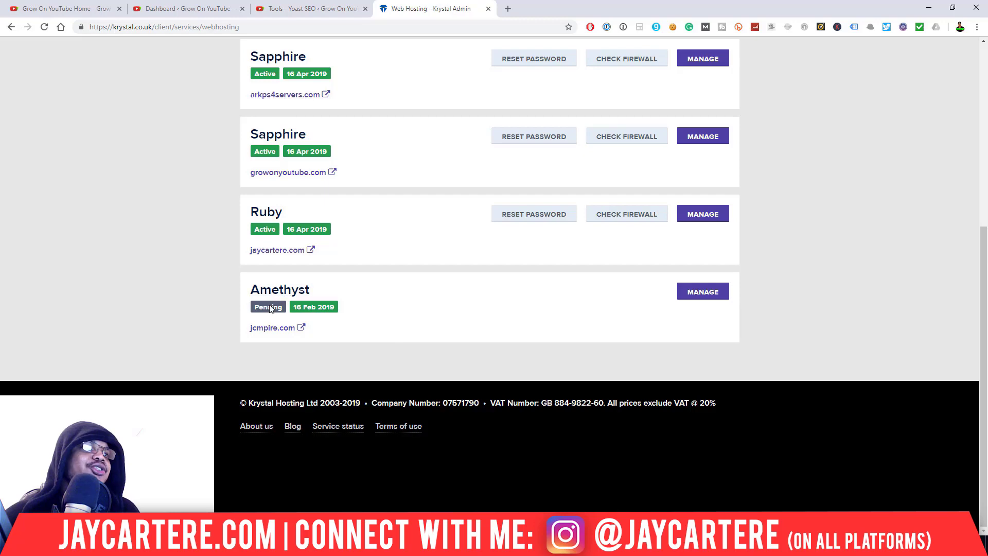
left_click(703, 292)
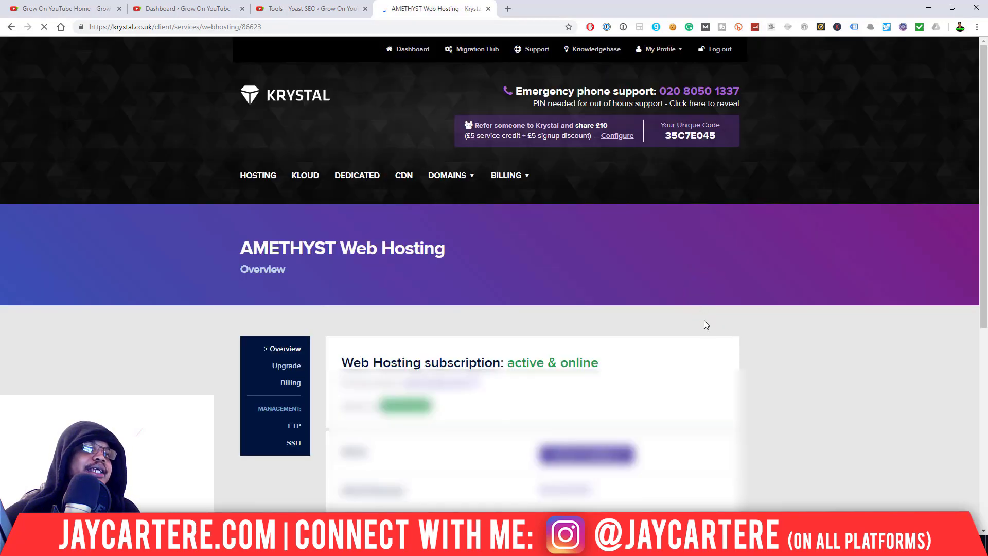
scroll(633, 293, "down", 2)
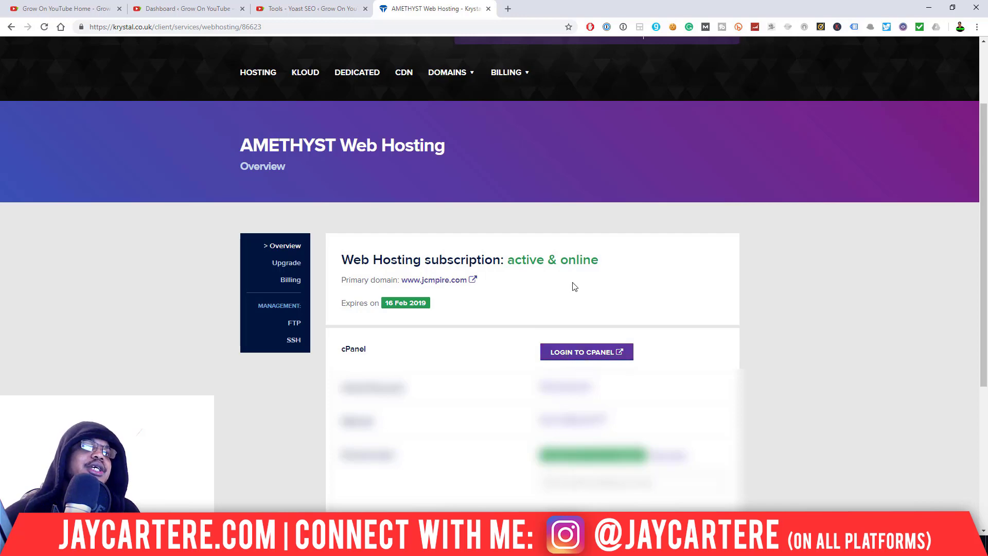
left_click(576, 357)
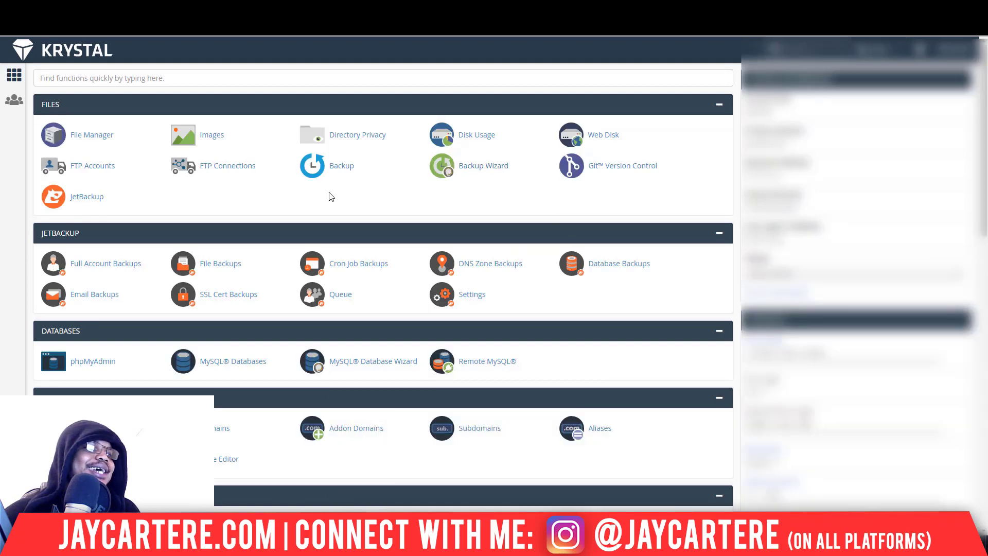
scroll(331, 197, "down", 15)
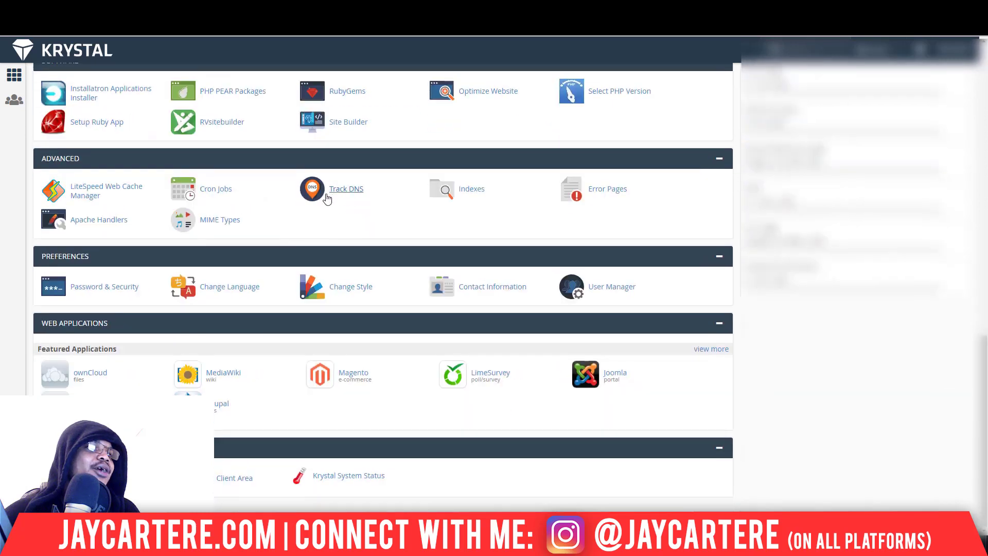
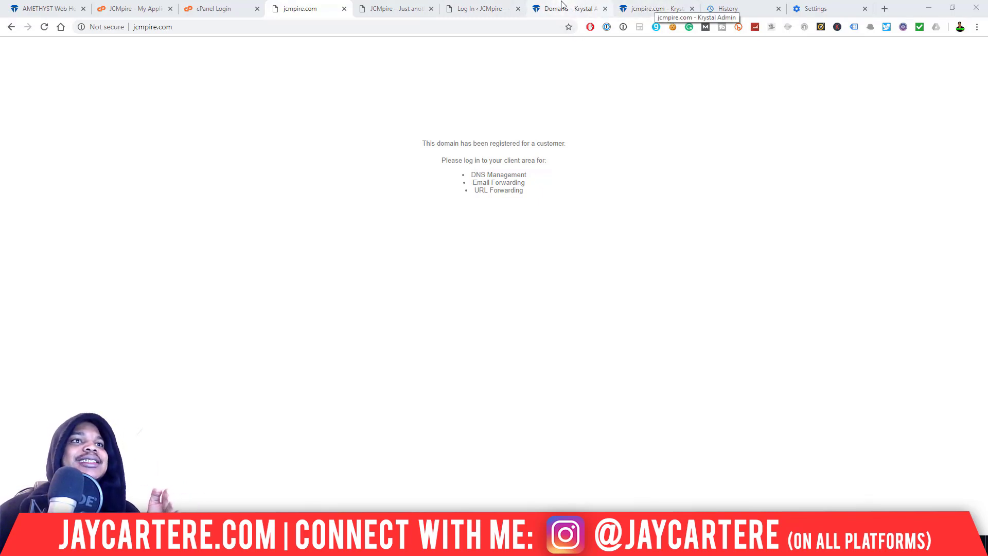
- Open the Domains list and go to jcmpire.com's Nameservers page
left_click(562, 7)
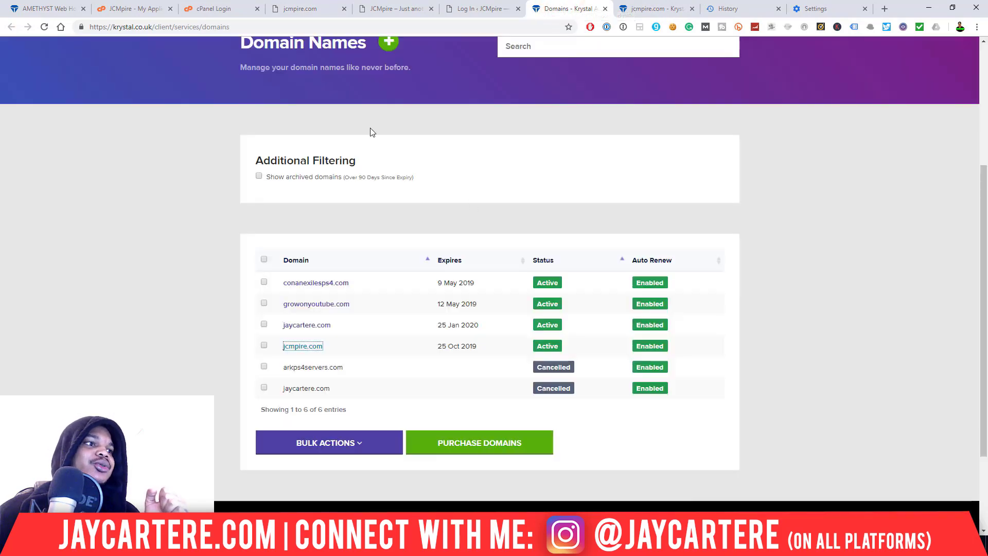
scroll(255, 148, "up", 2)
scroll(295, 164, "down", 4)
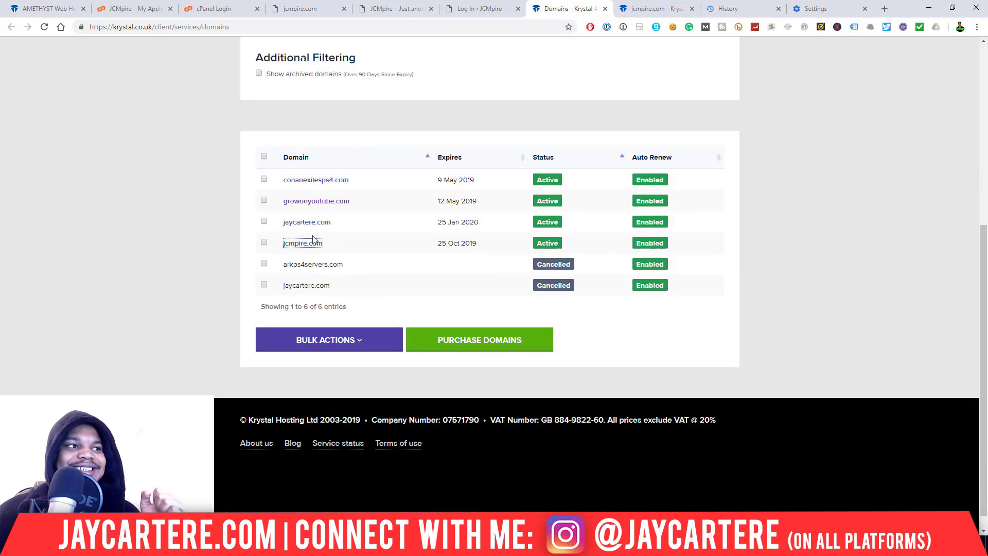
left_click(670, 6)
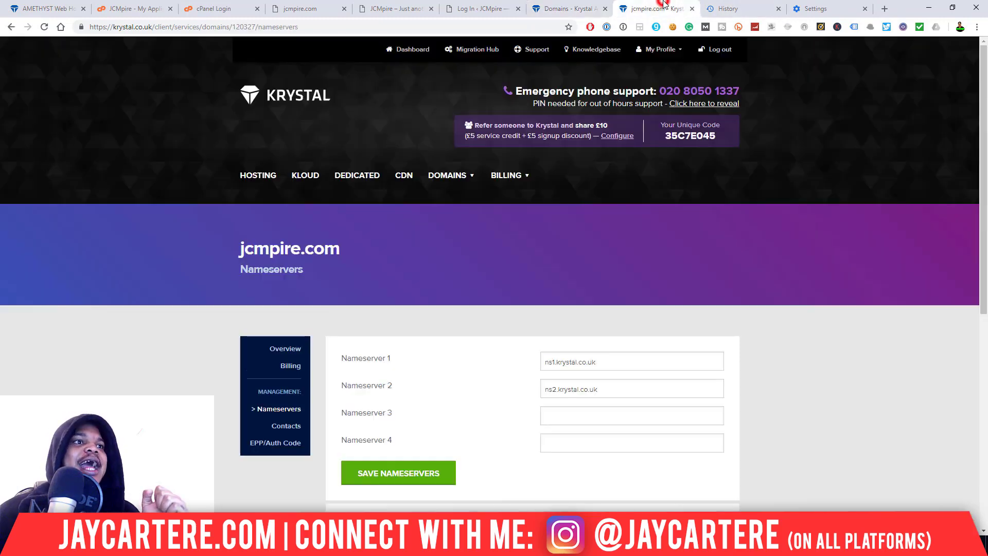
scroll(660, 171, "down", 2)
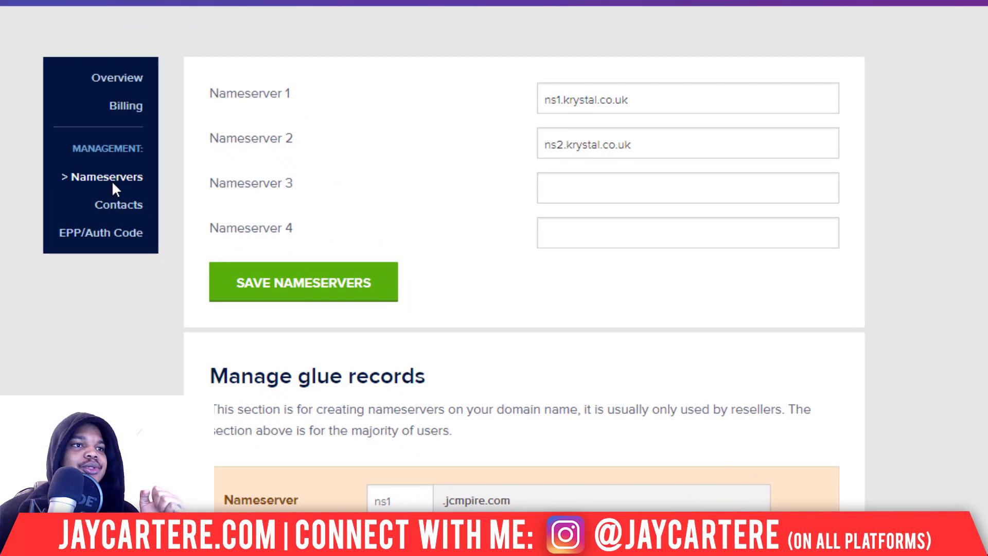
- Check that Nameserver 1 and 2 read ns1.krystal.co.uk and ns2.krystal.co.uk
triple_click(658, 98)
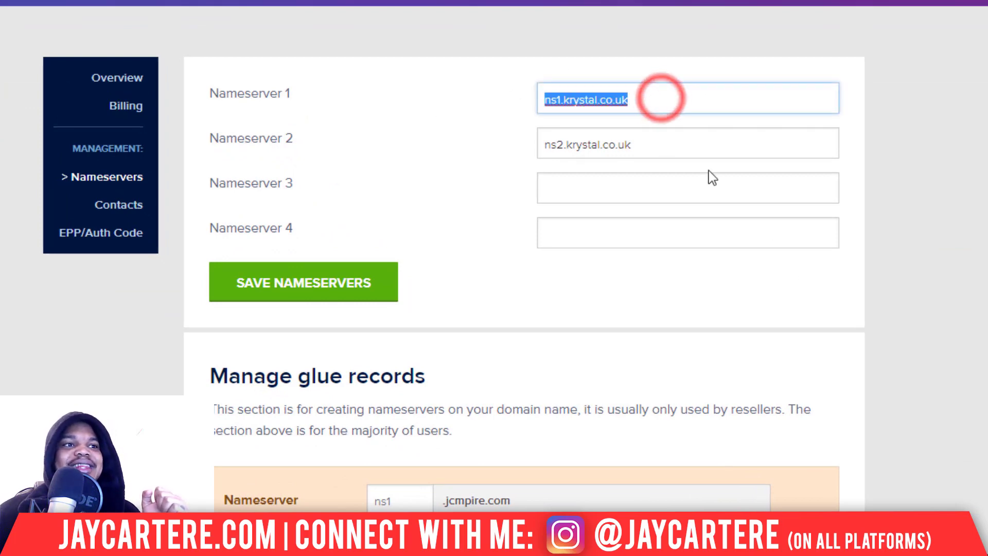
triple_click(659, 150)
left_click(652, 98)
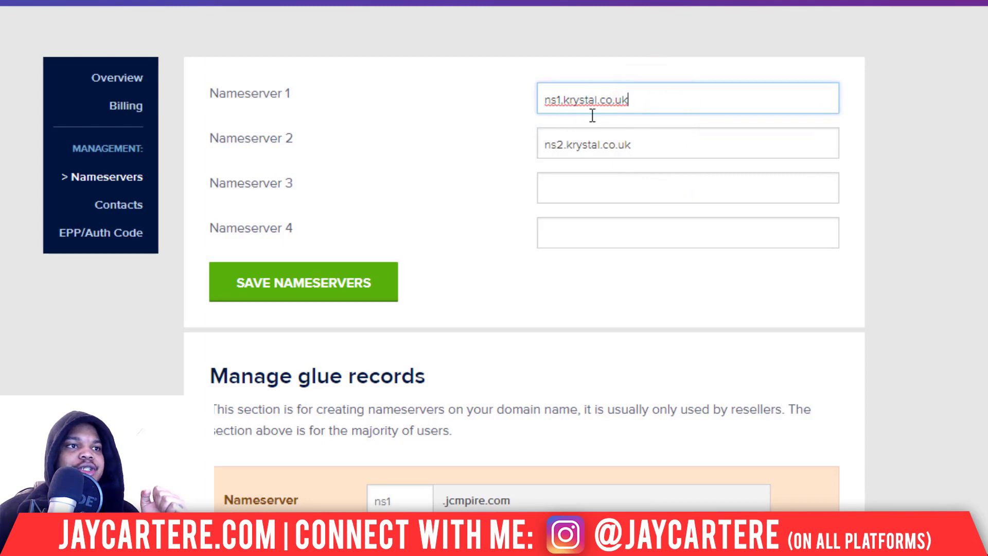
left_click(655, 148)
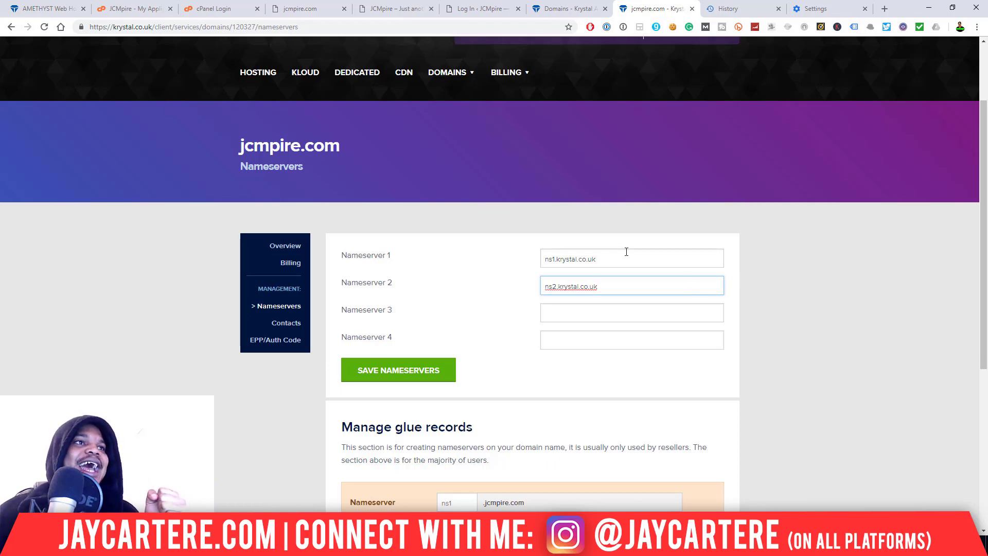
left_click(388, 9)
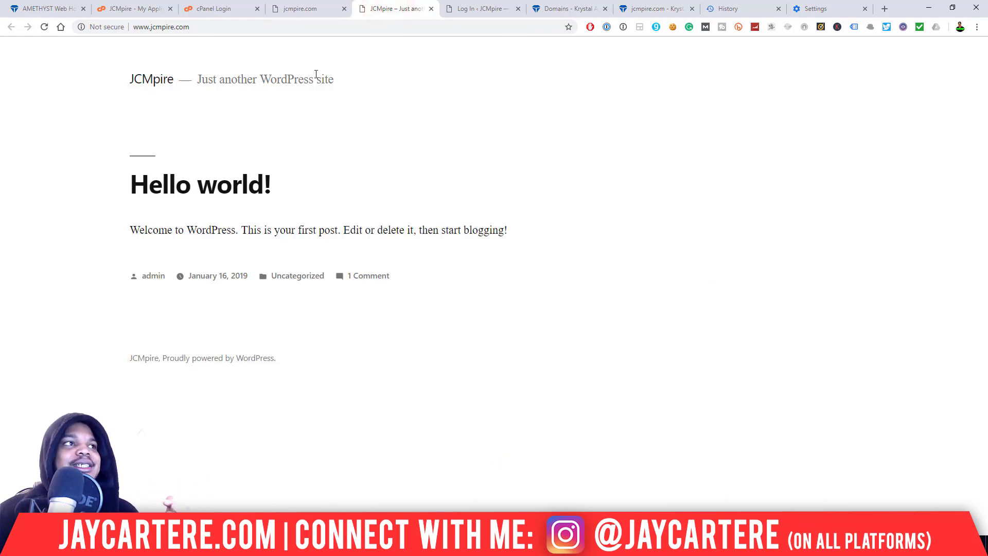
left_click(453, 7)
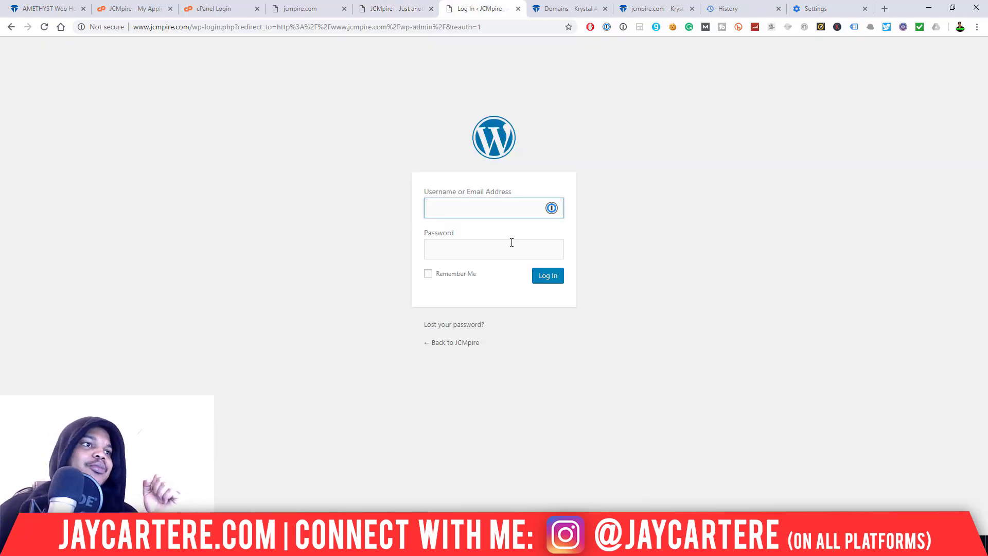
left_click(142, 9)
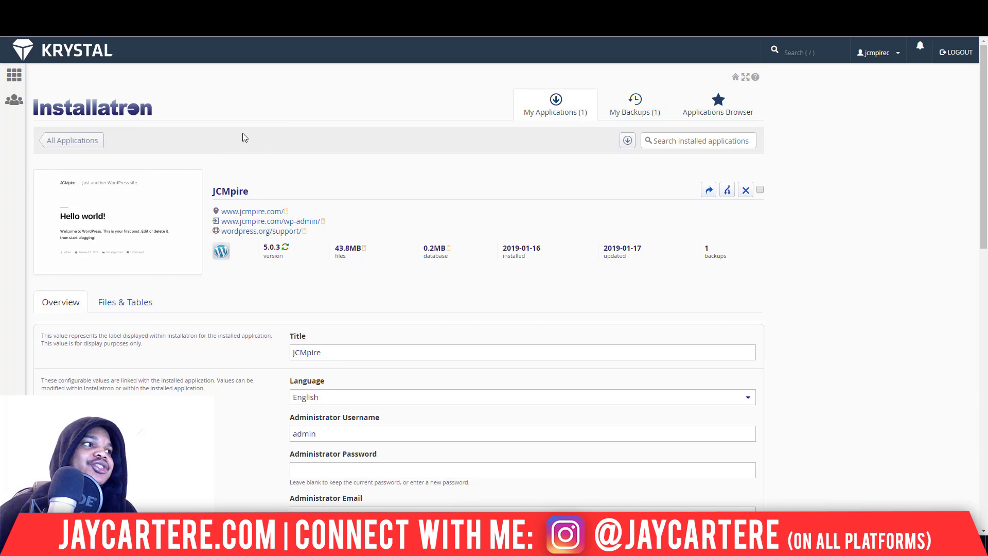
- Open the JCMpire wp-admin link and dismiss the personal data and privacy notice
left_click(307, 224)
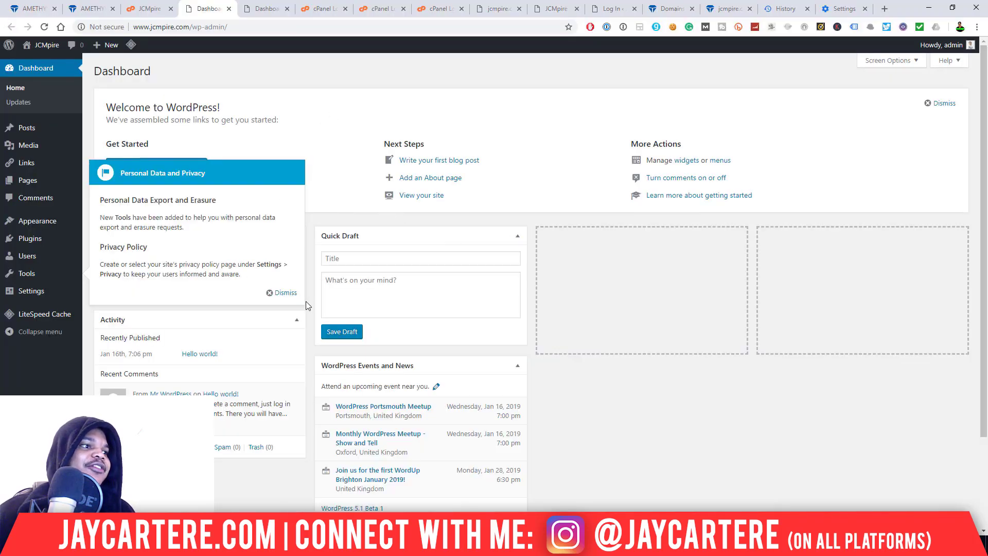
left_click(286, 293)
left_click(265, 9)
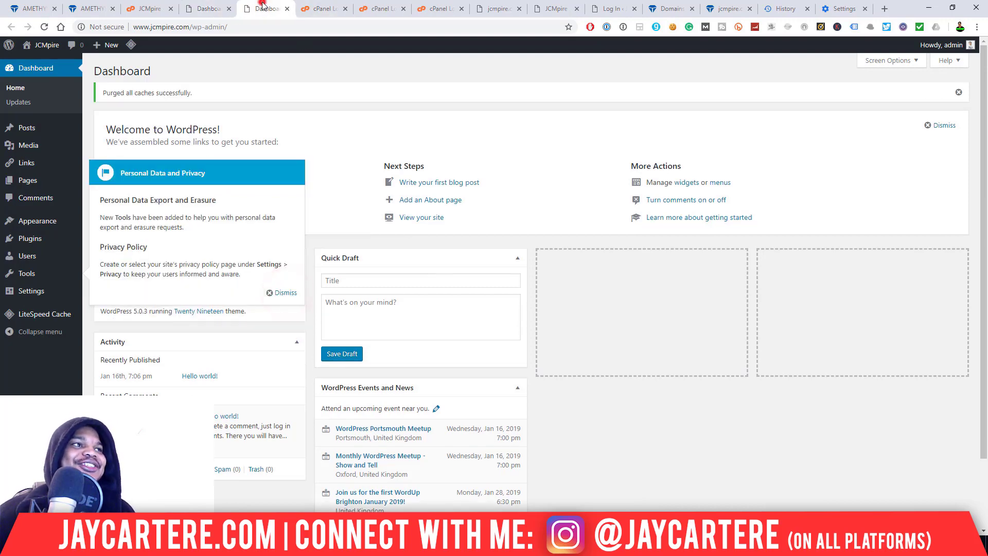
- Close the leftover cPanel login tabs and the extra jcmpire.com tabs
left_click(345, 9)
left_click(343, 8)
left_click(344, 9)
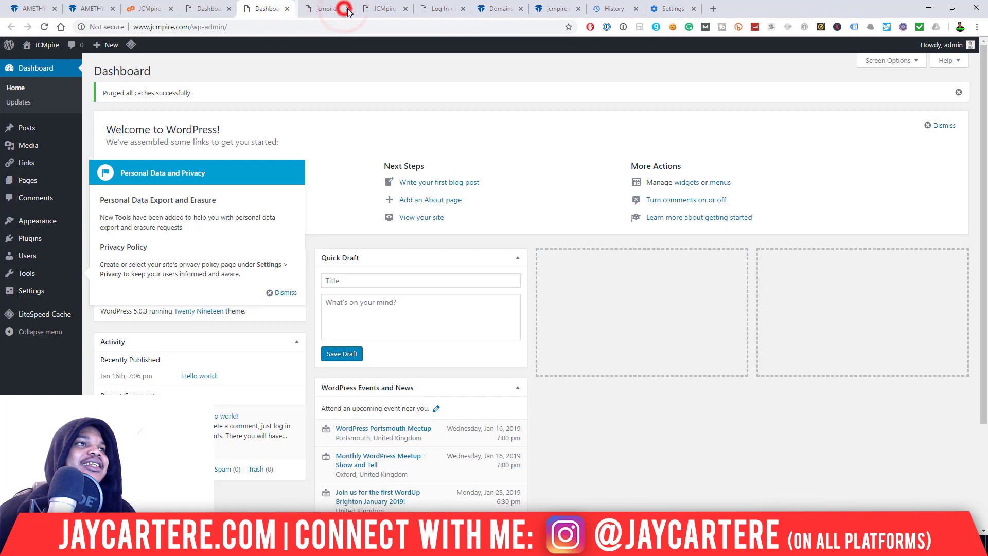
left_click(345, 13)
left_click(345, 9)
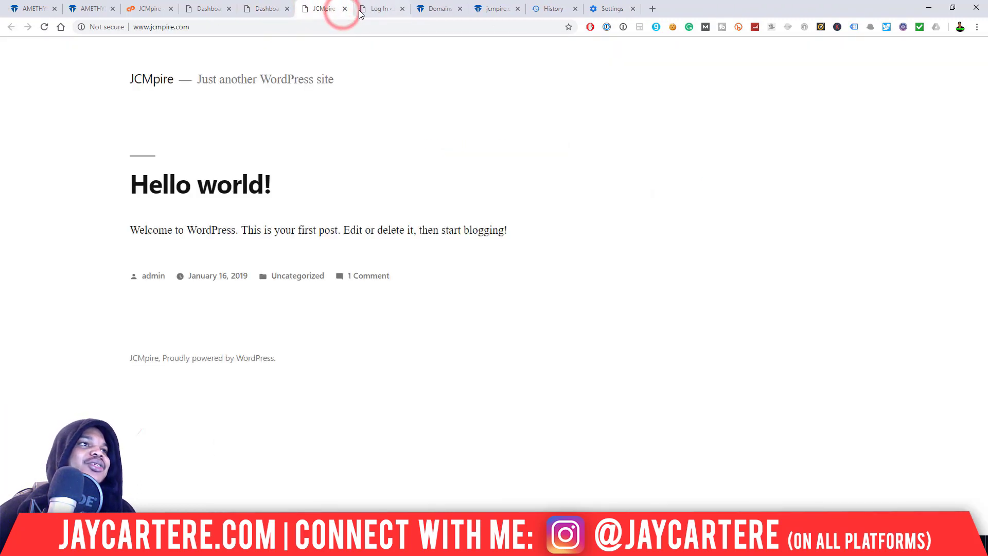
left_click(345, 9)
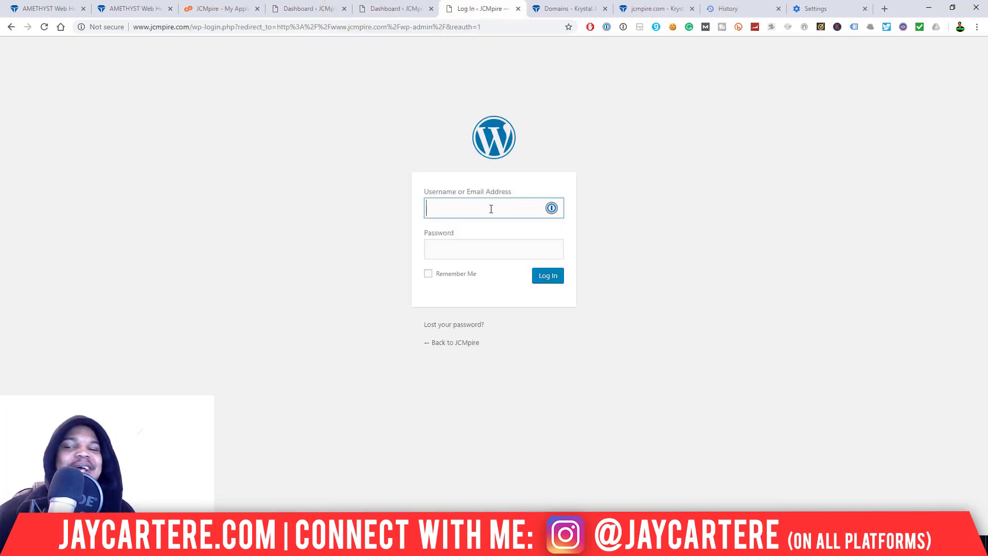
- Log in to the WordPress dashboard with the admin username and password, dismissing the password-manager prompt
type("admin")
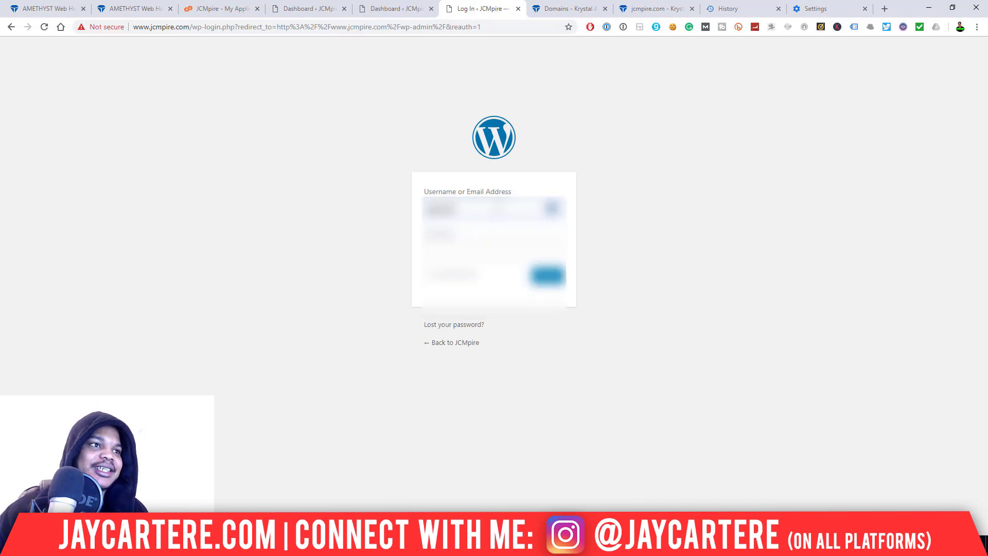
type("in")
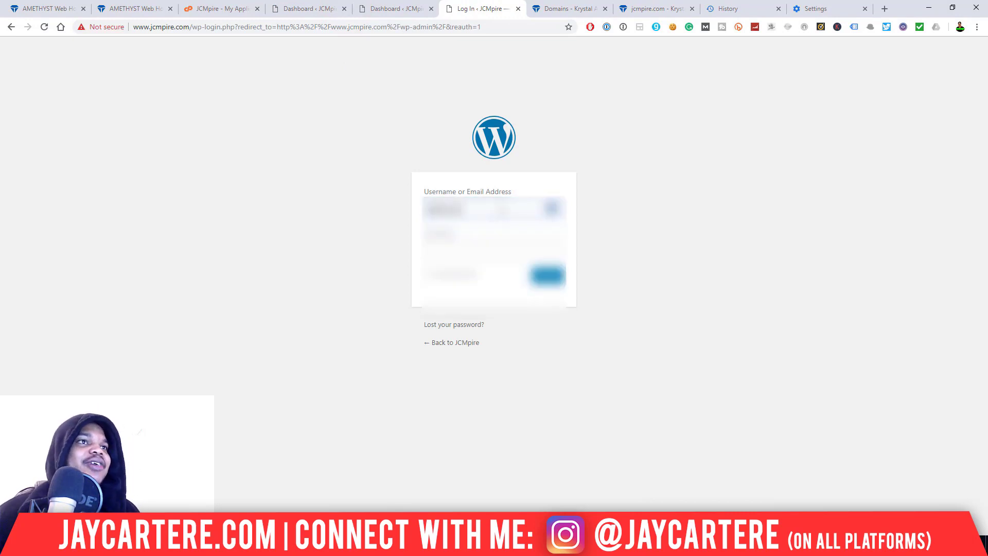
left_click(504, 247)
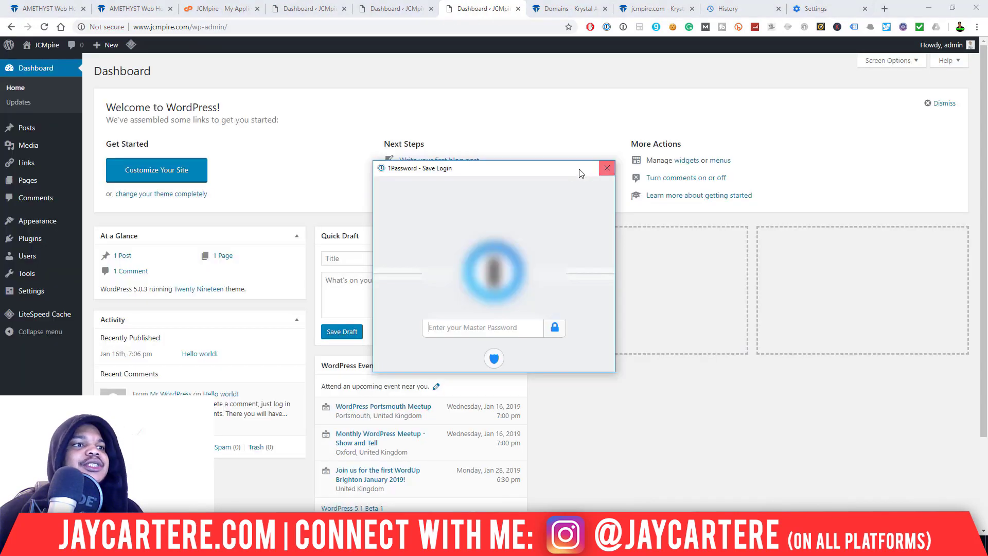
left_click_drag(566, 170, 930, 313)
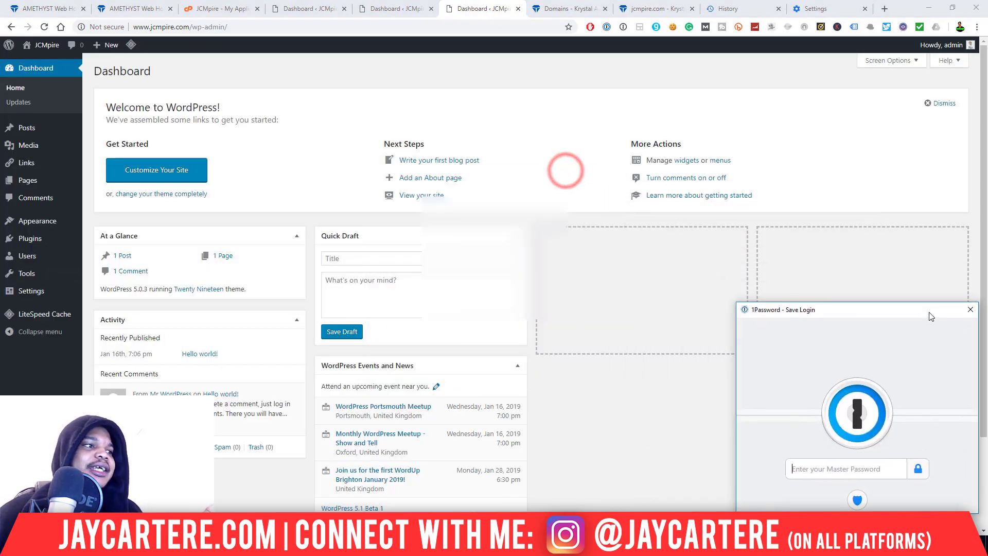
left_click(970, 309)
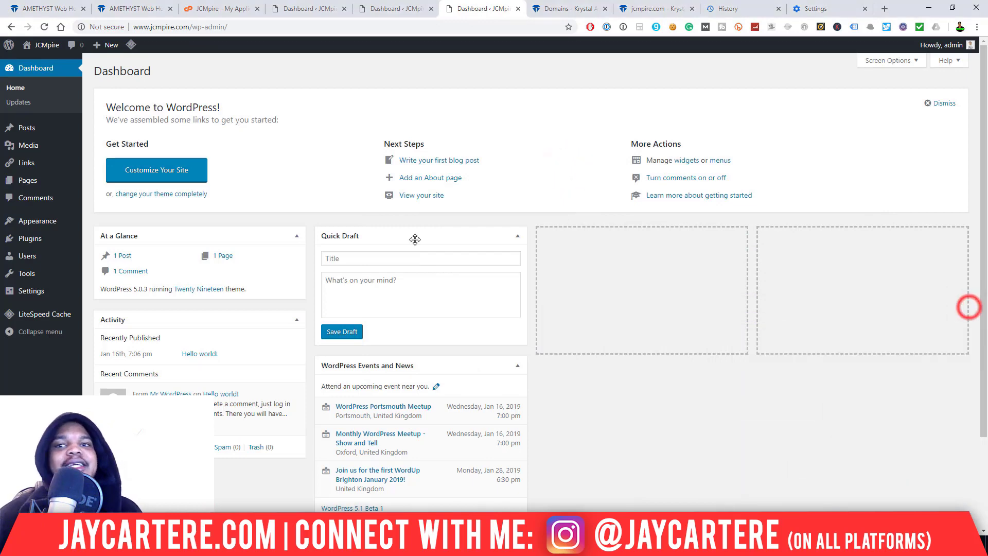
left_click(401, 9)
left_click(305, 9)
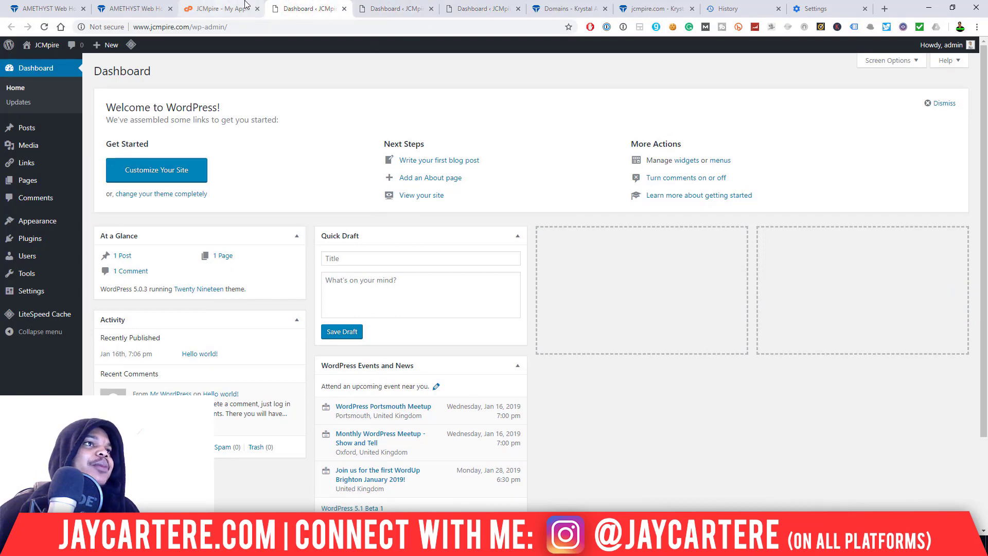
- Load jcmpire.com to check the live site, then dismiss the dashboard's privacy notice
left_click(360, 25)
type("jc")
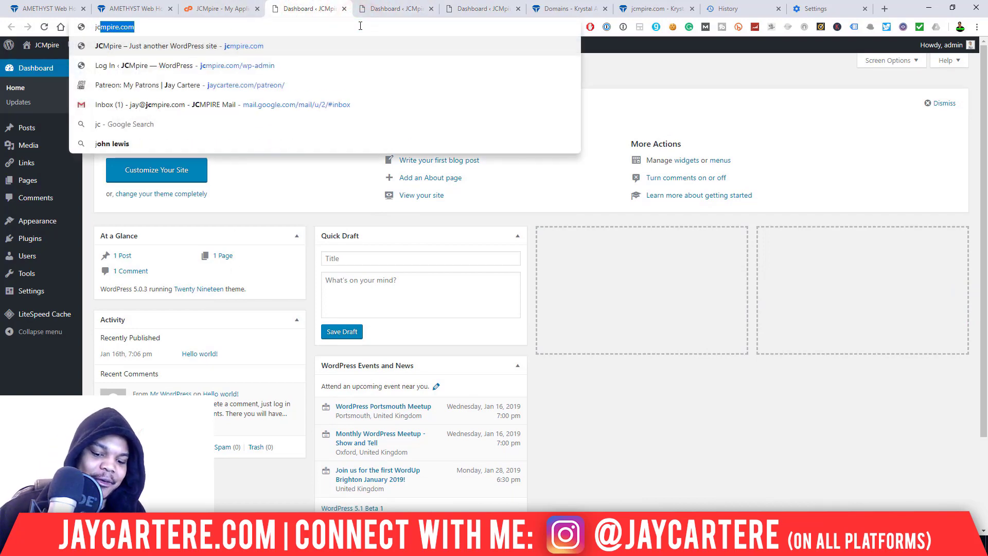
type("mpire.com")
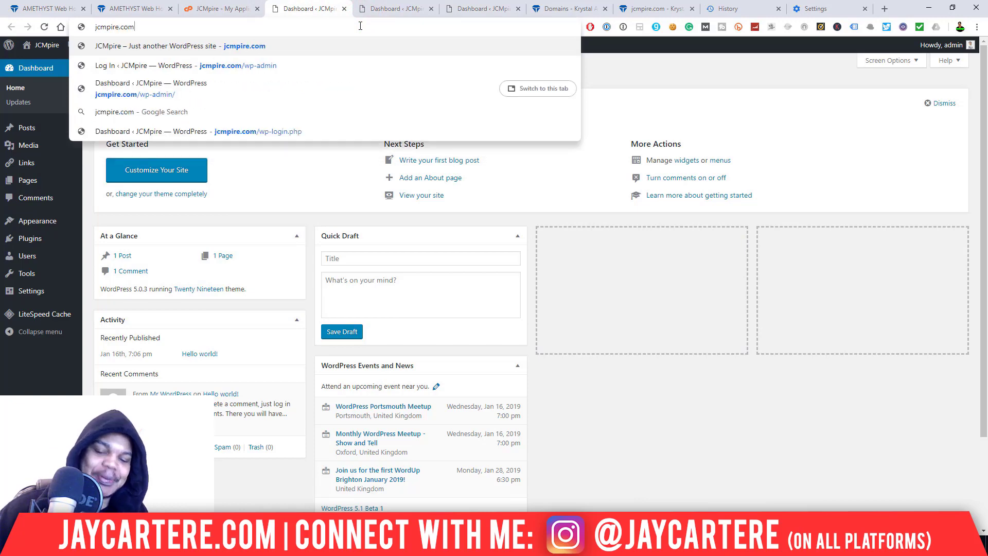
key("Return")
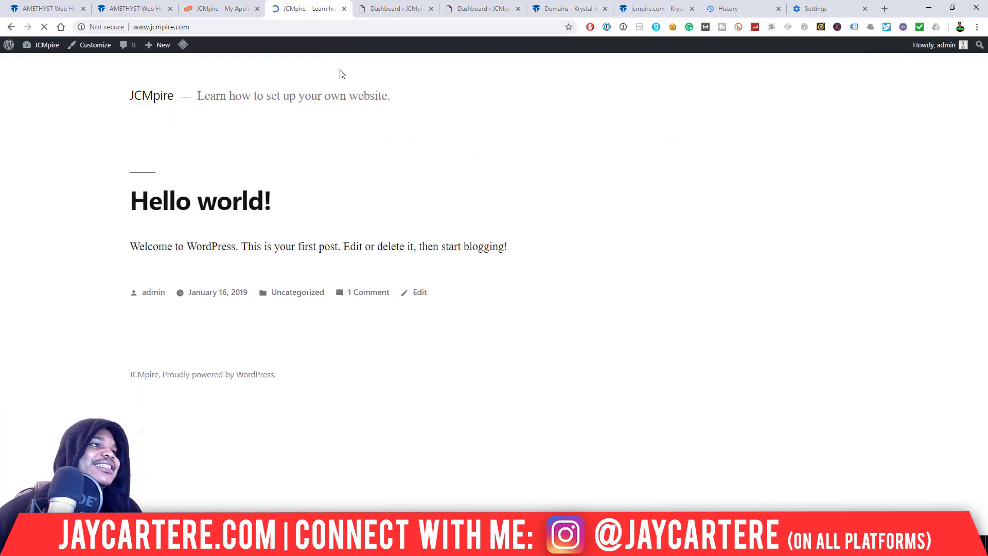
left_click(400, 5)
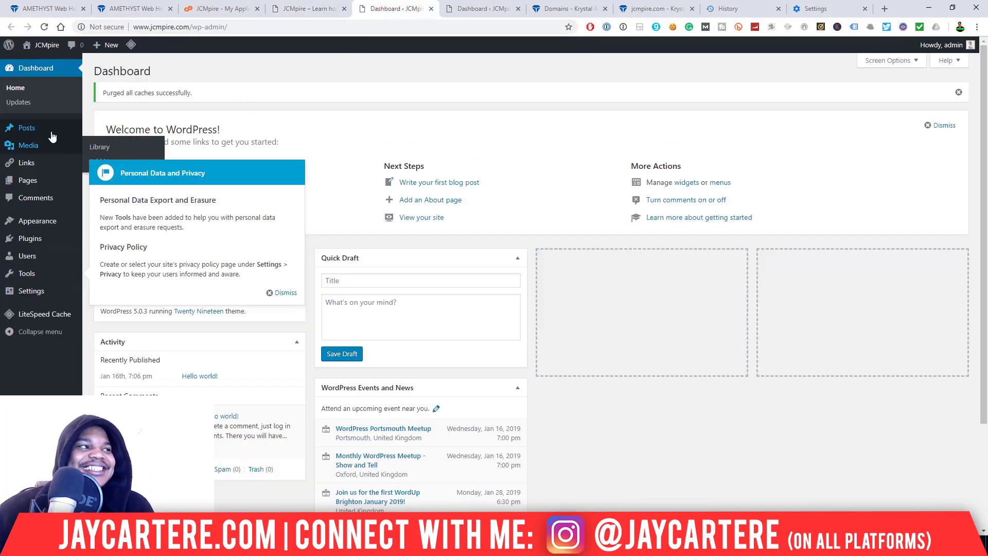
left_click(277, 293)
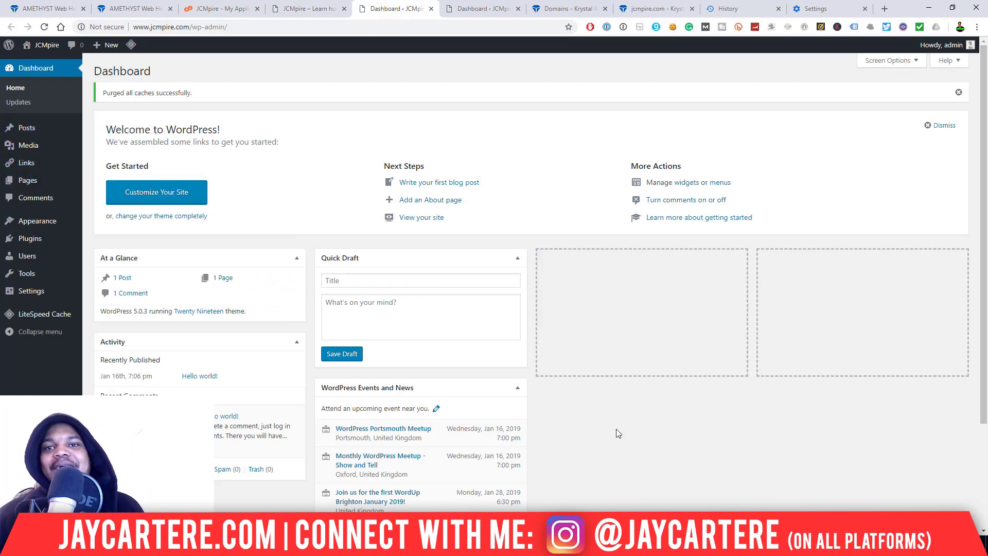
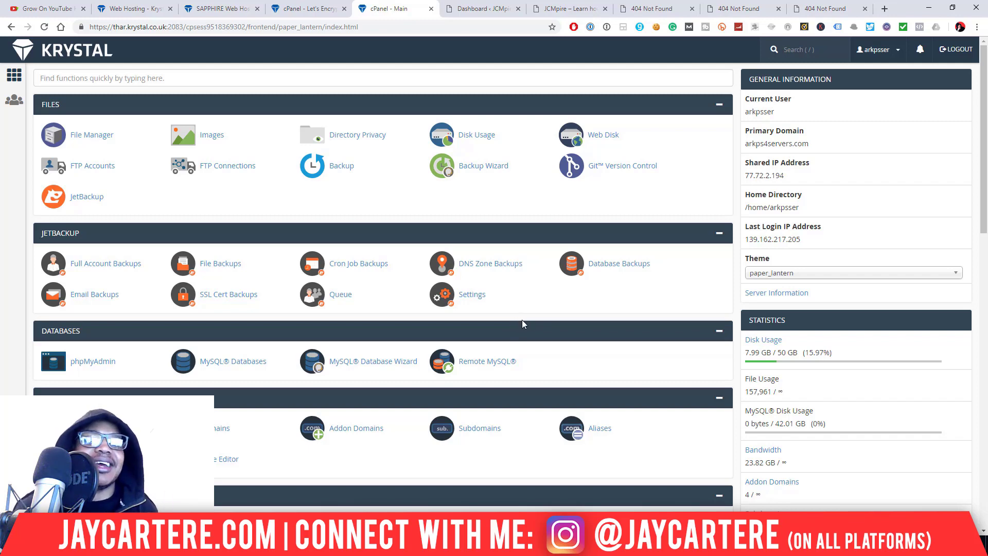
- Scroll down to cPanel's Security section and open the Let's Encrypt SSL tool
key("slash")
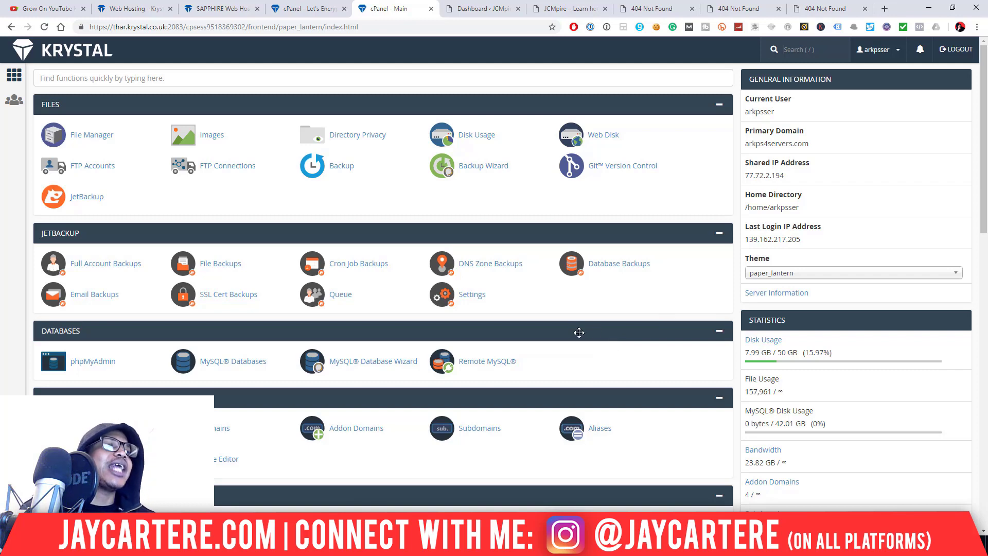
scroll(579, 333, "down", 7)
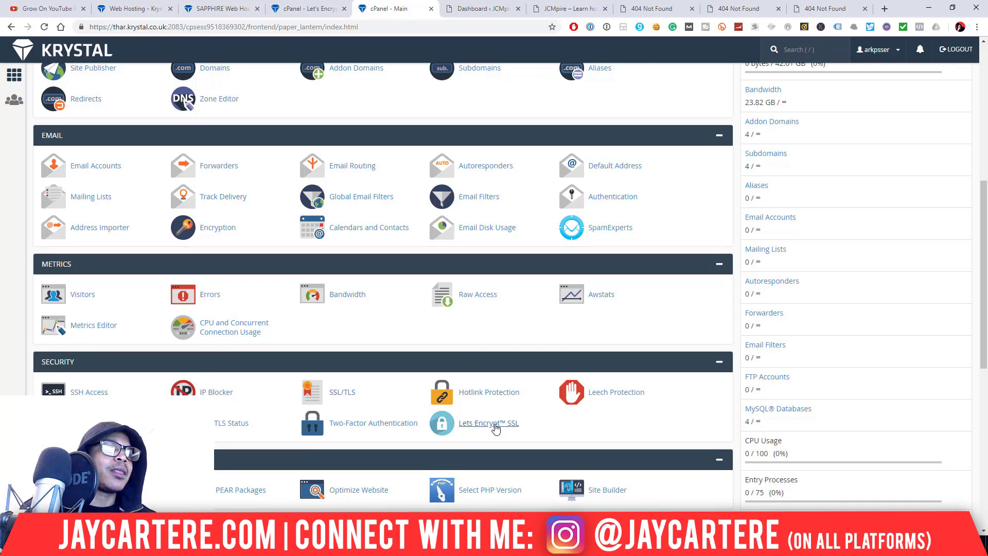
left_click(495, 428)
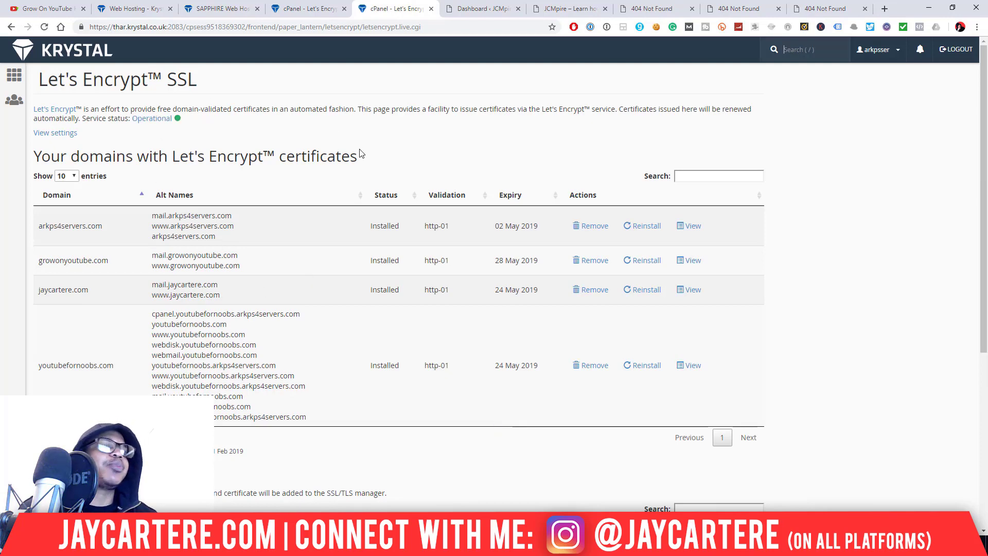
left_click(563, 5)
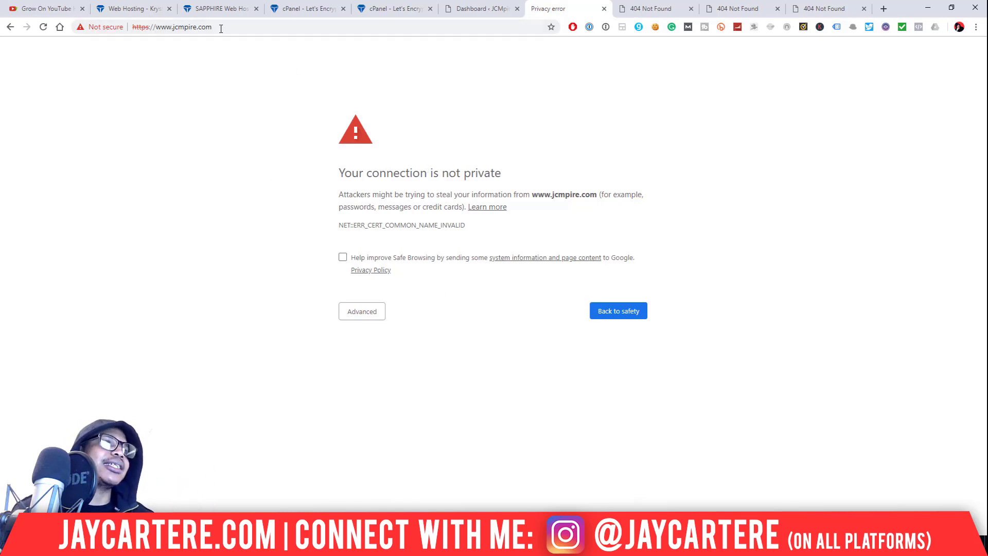
left_click(147, 30)
left_click(149, 30)
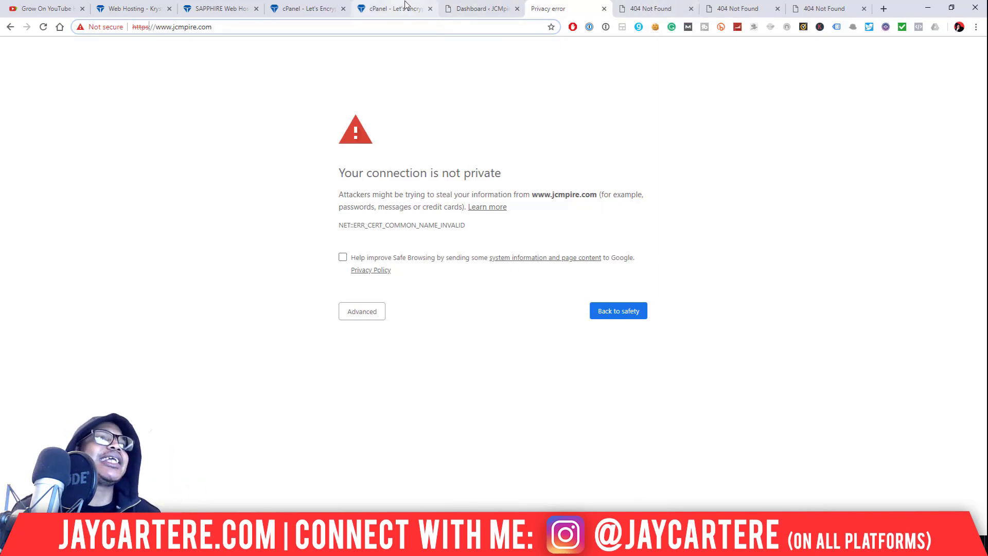
left_click(372, 9)
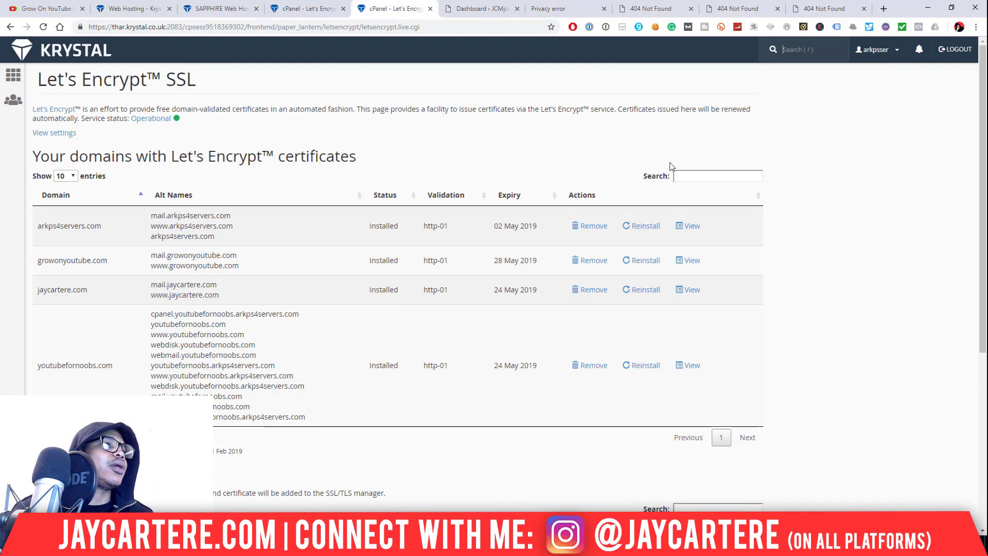
- Start a new certificate for jcmpire.com under Issue a new certificate, keeping http-01 validation
scroll(420, 138, "down", 5)
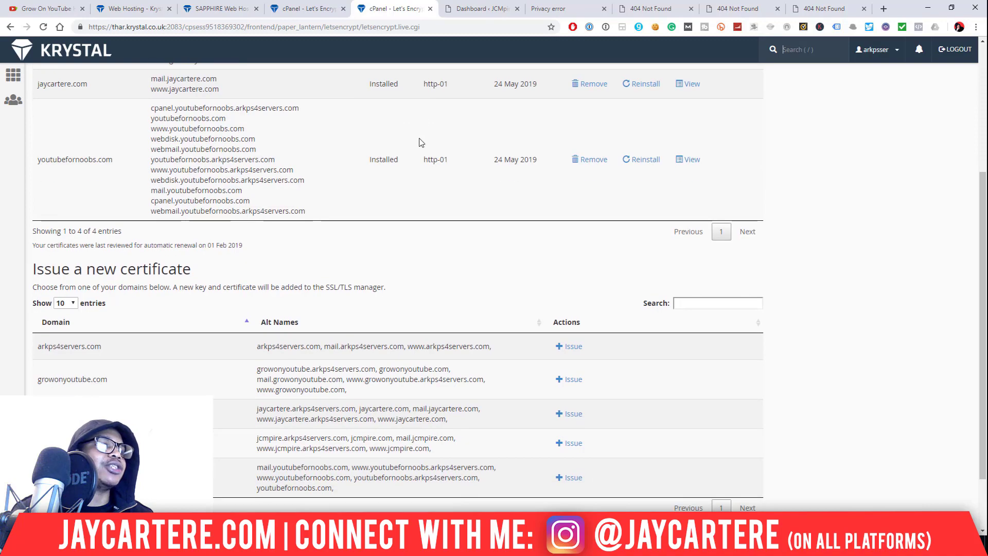
scroll(504, 183, "up", 5)
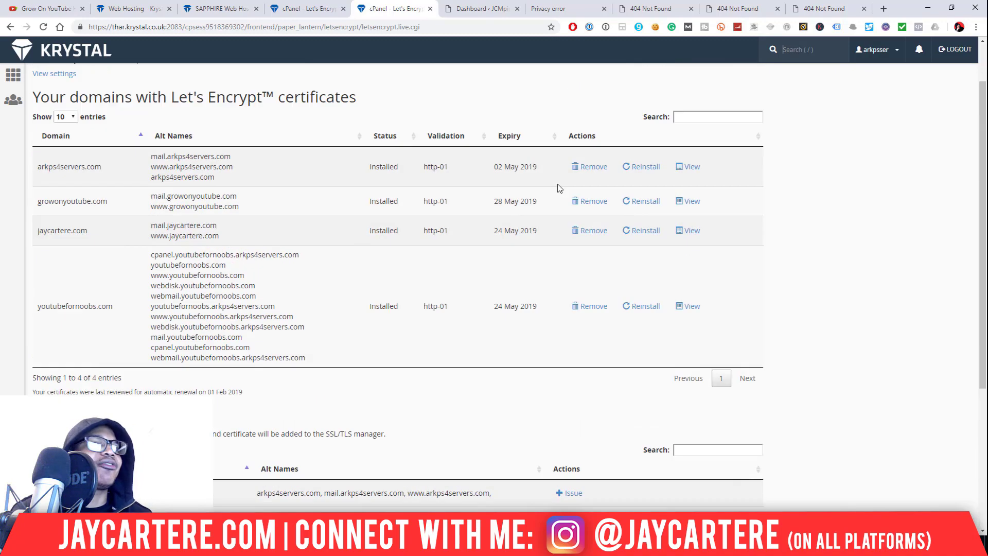
scroll(570, 142, "down", 5)
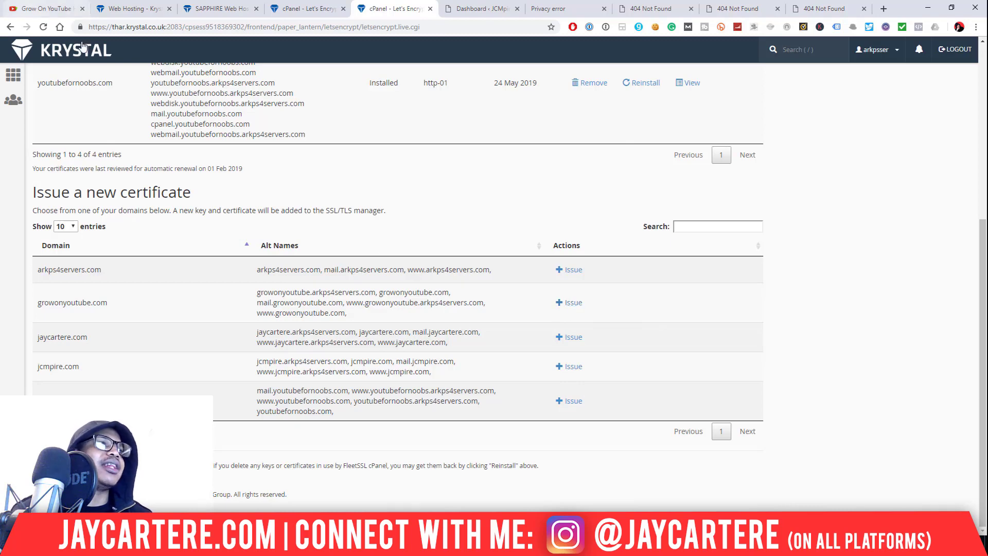
left_click(573, 369)
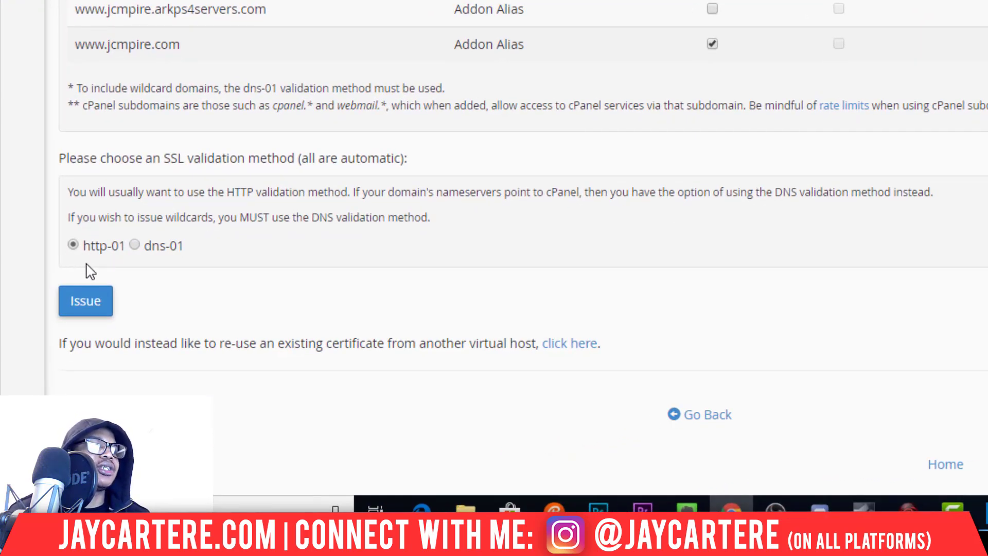
- Issue the jcmpire.com certificate with http-01 validation, then return to the Let's Encrypt domains list
left_click(77, 308)
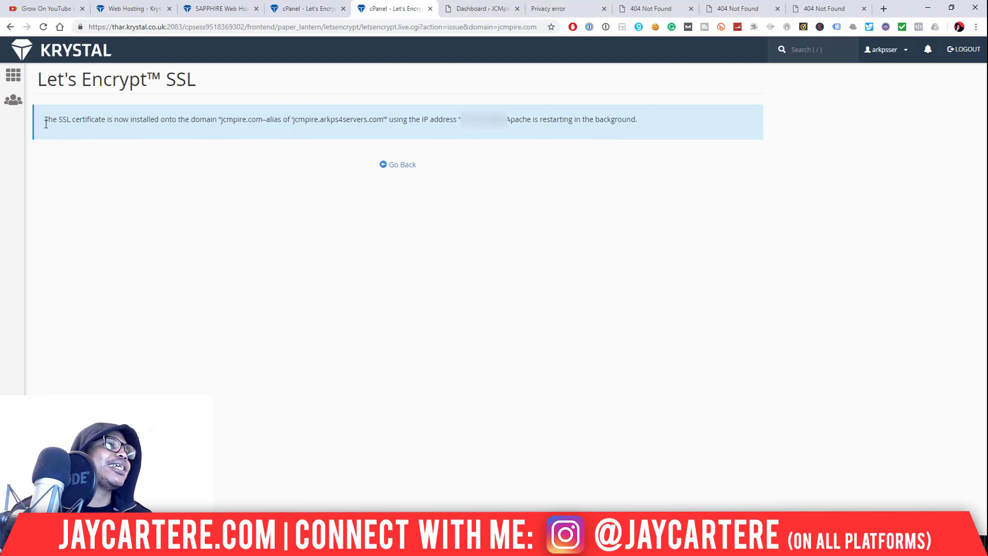
left_click_drag(45, 123, 280, 129)
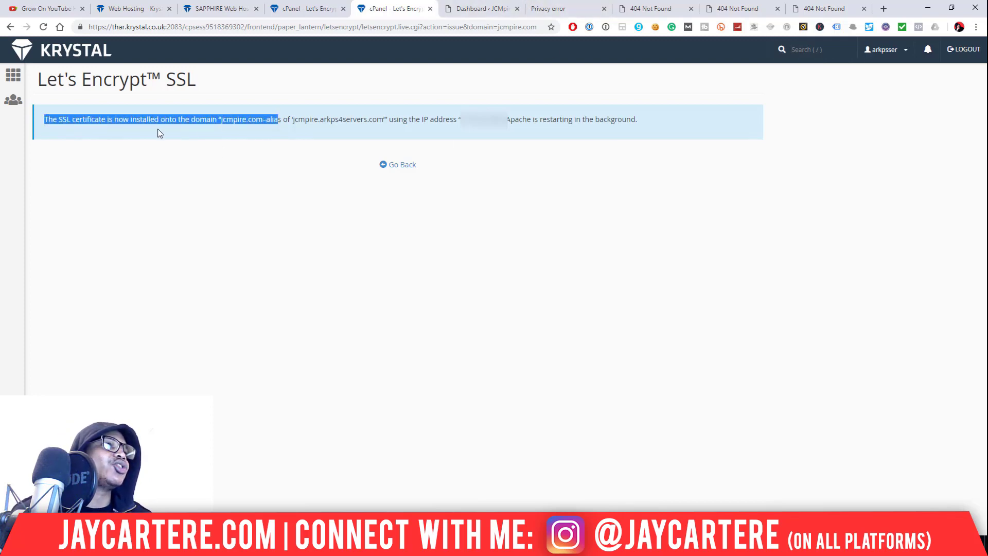
left_click(272, 122)
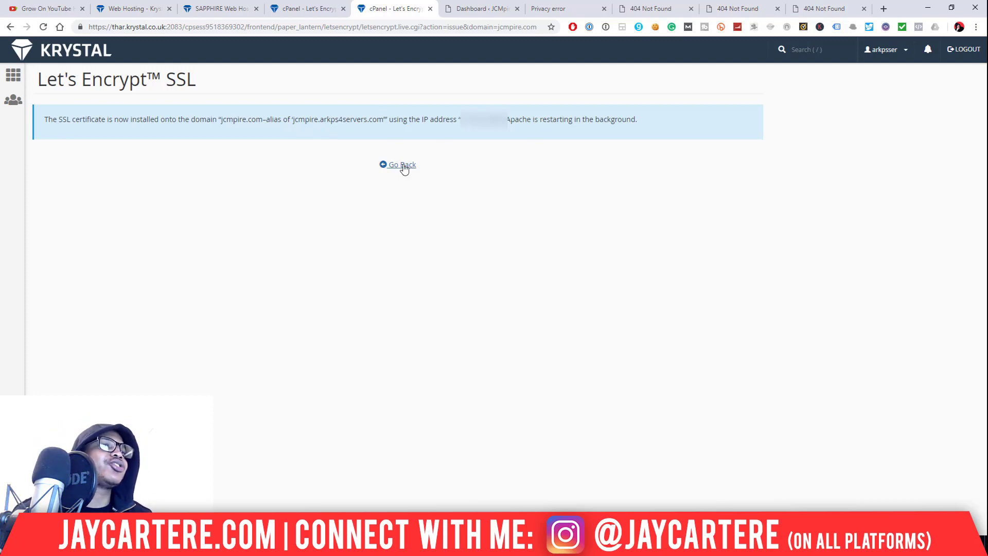
left_click(403, 165)
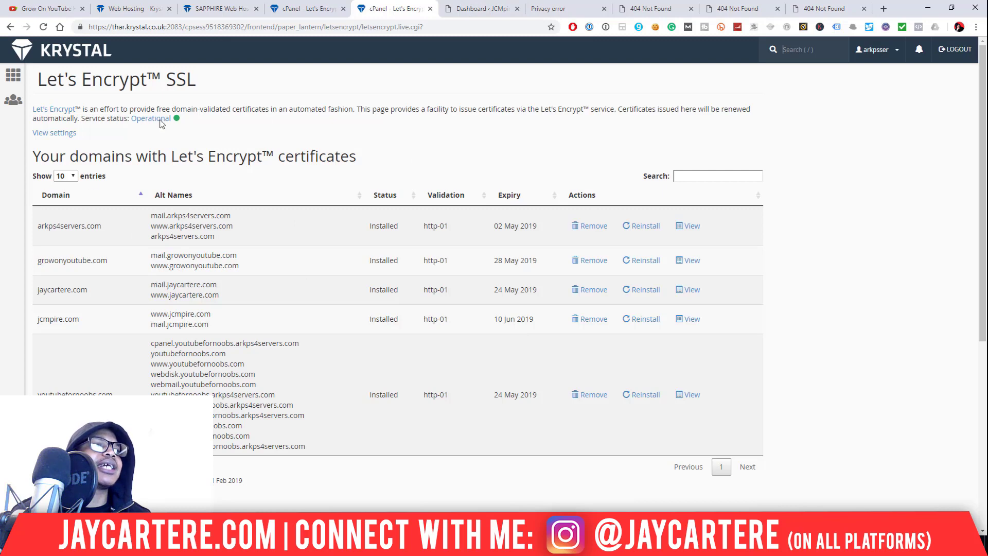
left_click_drag(173, 158, 271, 164)
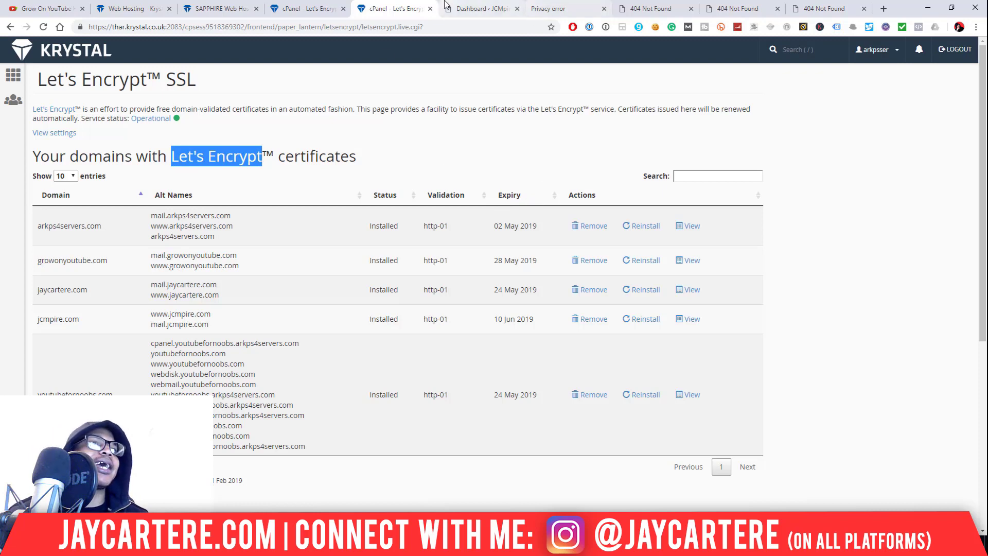
left_click(550, 10)
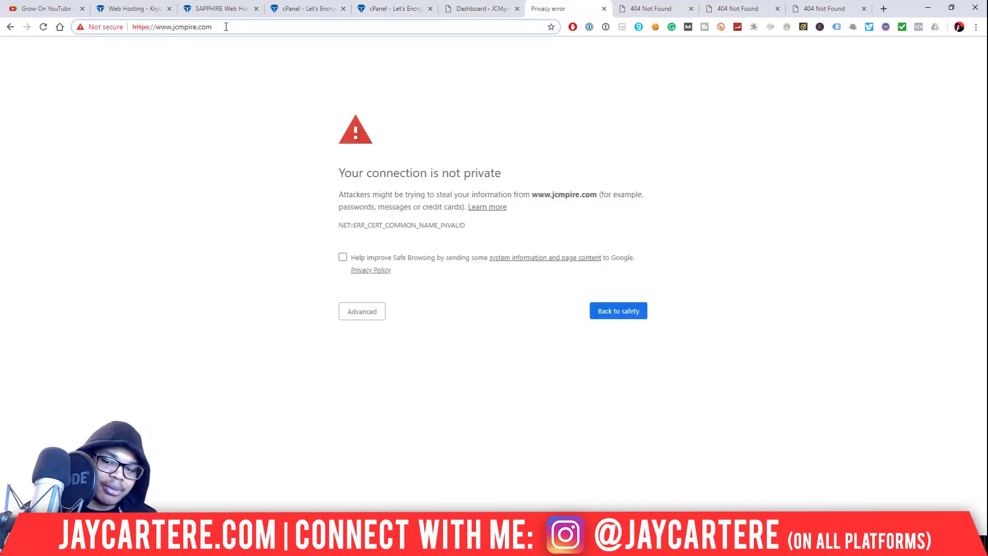
key("Return")
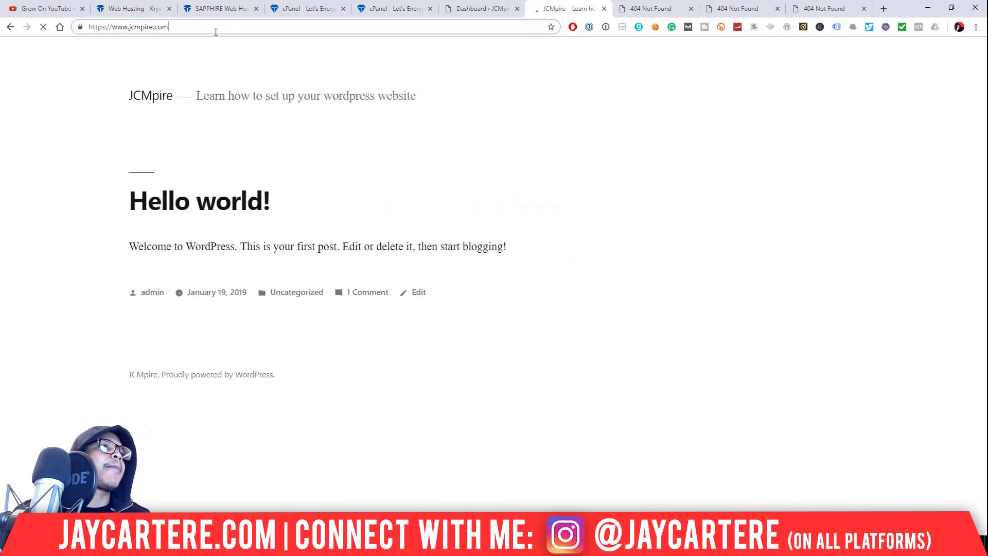
- Confirm via the padlock's connection details that the certificate is valid, then reload the JCMpire home page
left_click(80, 28)
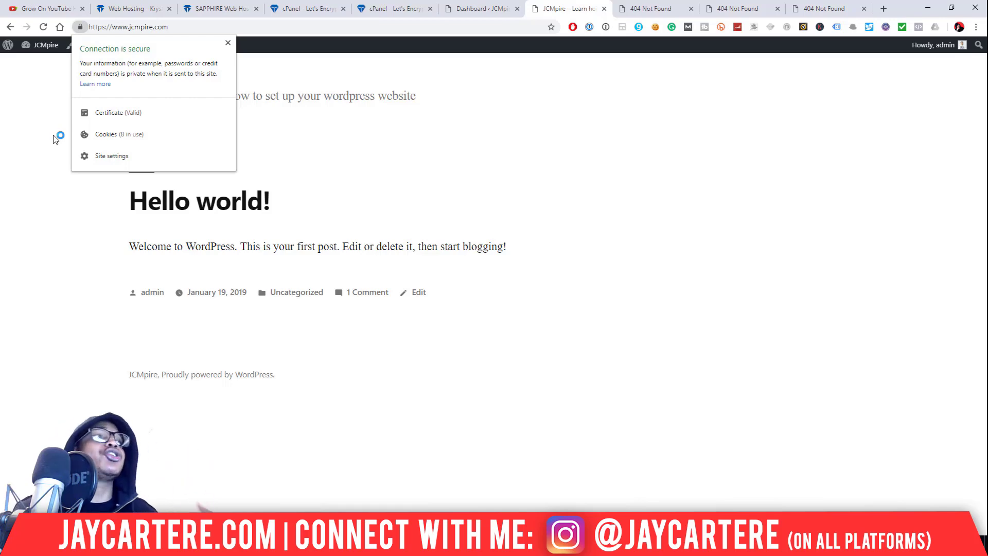
left_click(228, 43)
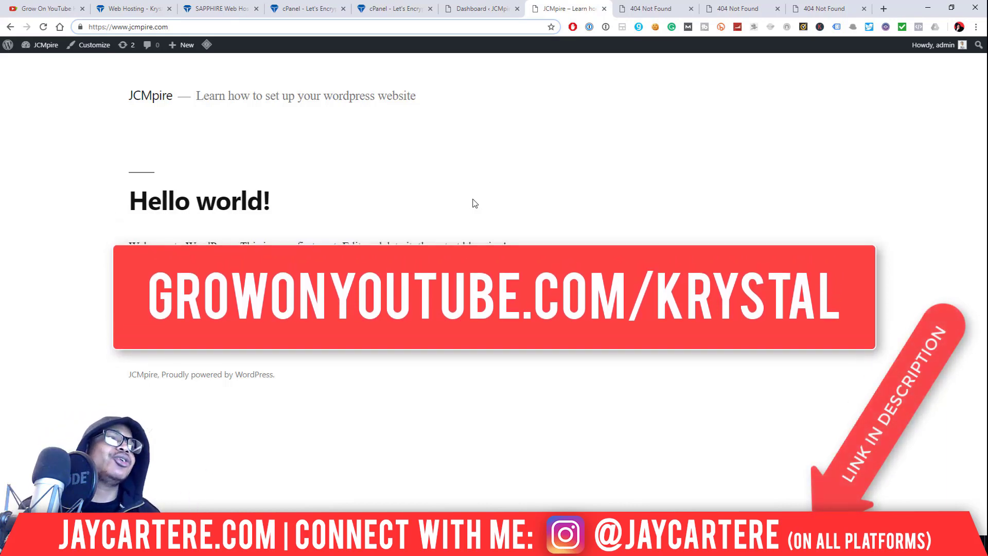
key("F5")
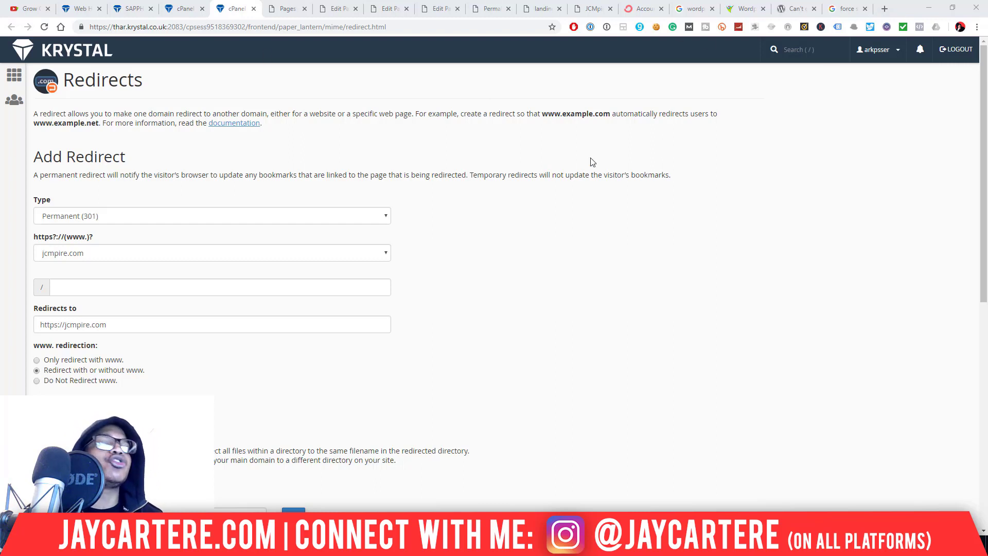
- Open a new incognito window and enter the site address, typed as 'jcmpire.cpo'
left_click(64, 326)
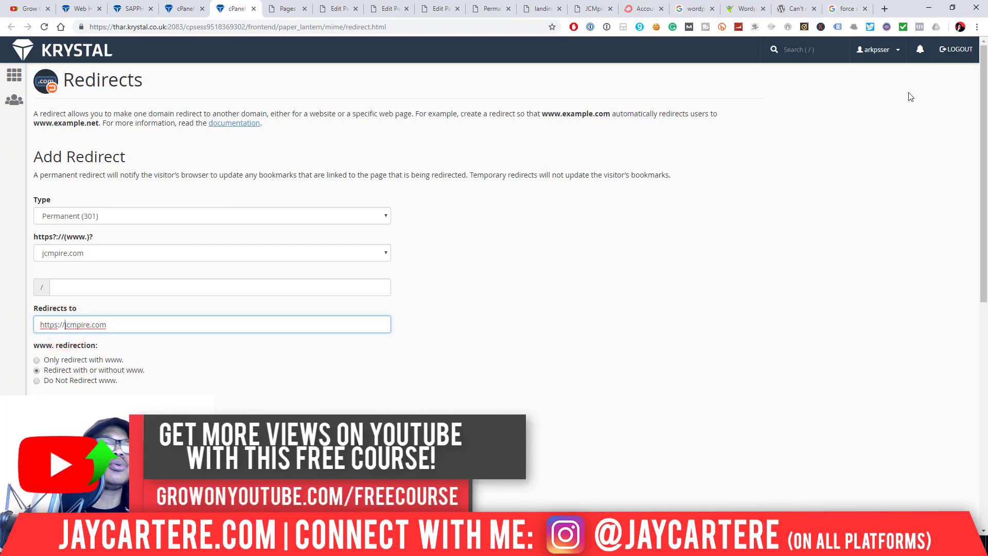
left_click(978, 27)
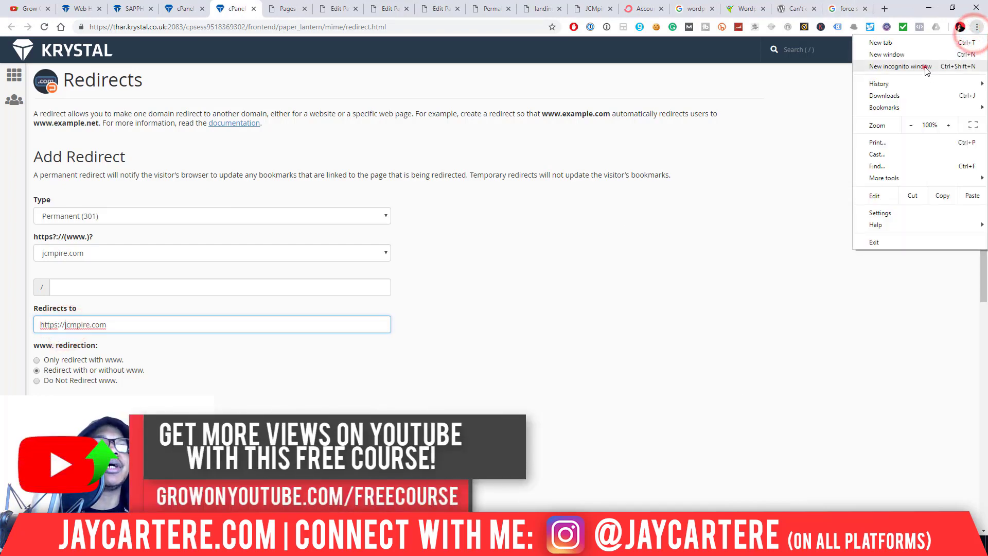
left_click(924, 67)
type("jcmpire.com")
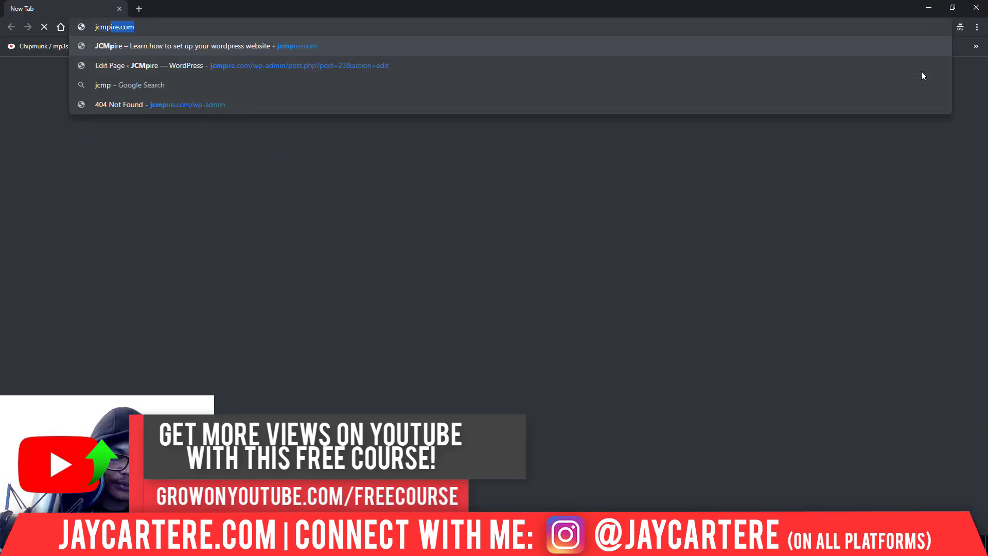
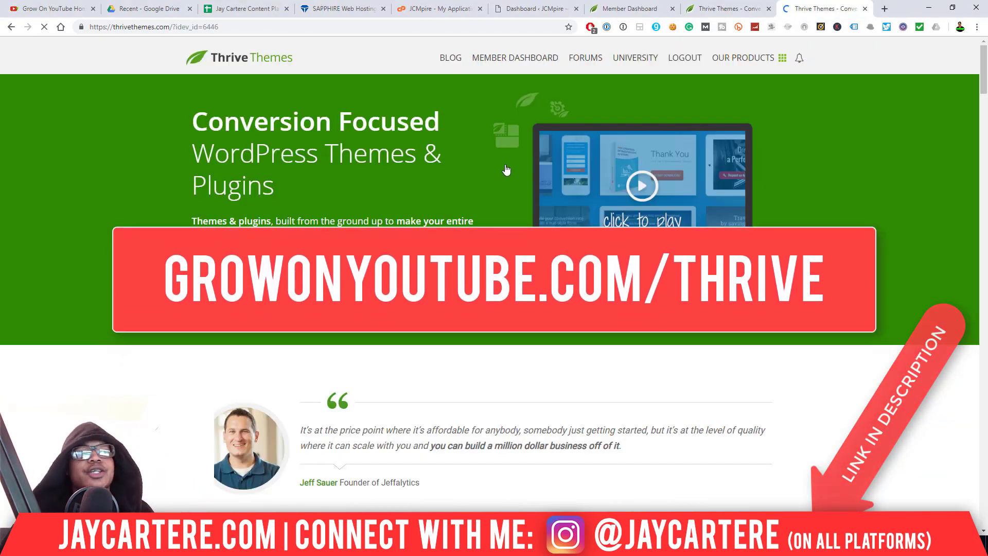
- Browse the Thrive Themes homepage, then switch to the Member Dashboard's Access Your Products page
scroll(895, 330, "down", 2)
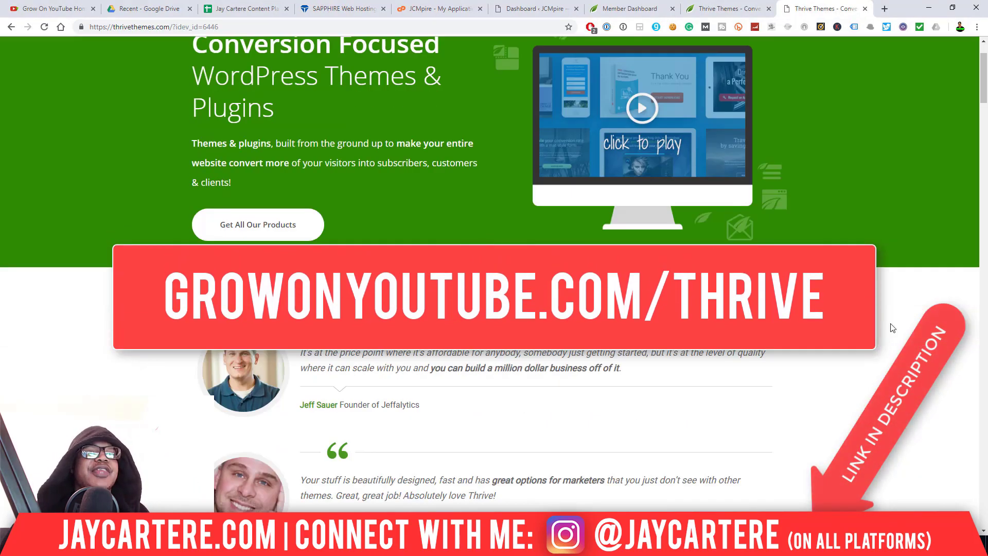
scroll(893, 327, "down", 7)
scroll(891, 325, "up", 9)
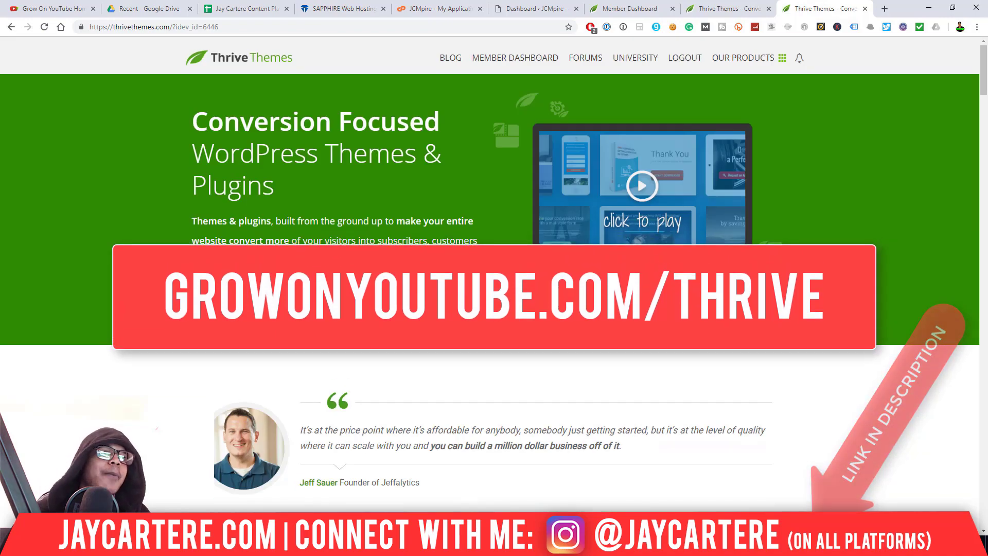
scroll(892, 325, "down", 8)
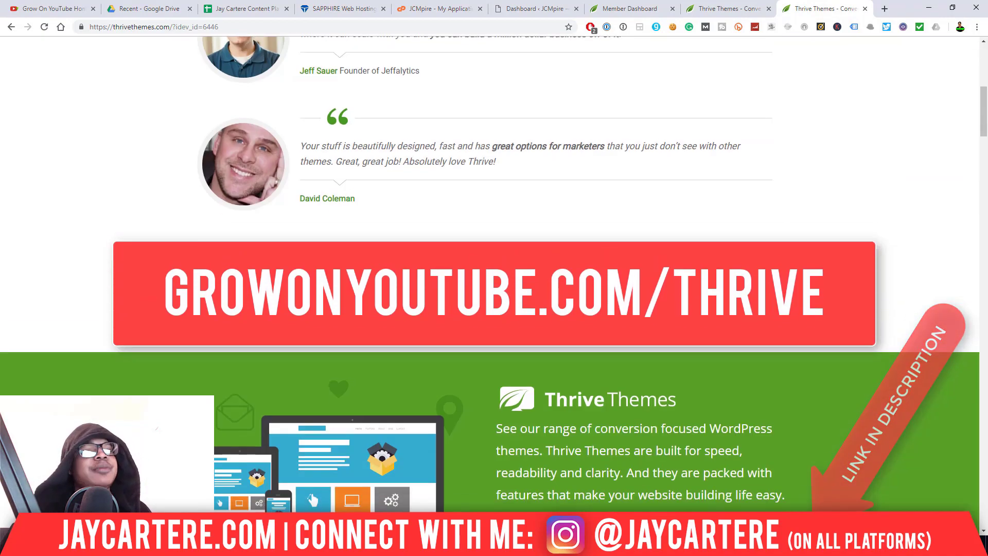
scroll(891, 325, "down", 20)
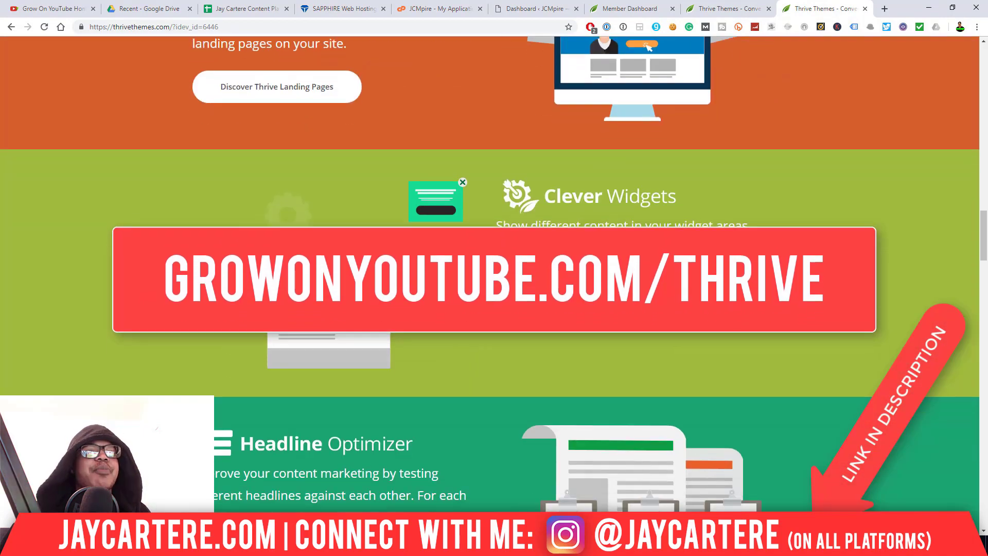
scroll(892, 325, "down", 8)
scroll(891, 325, "up", 20)
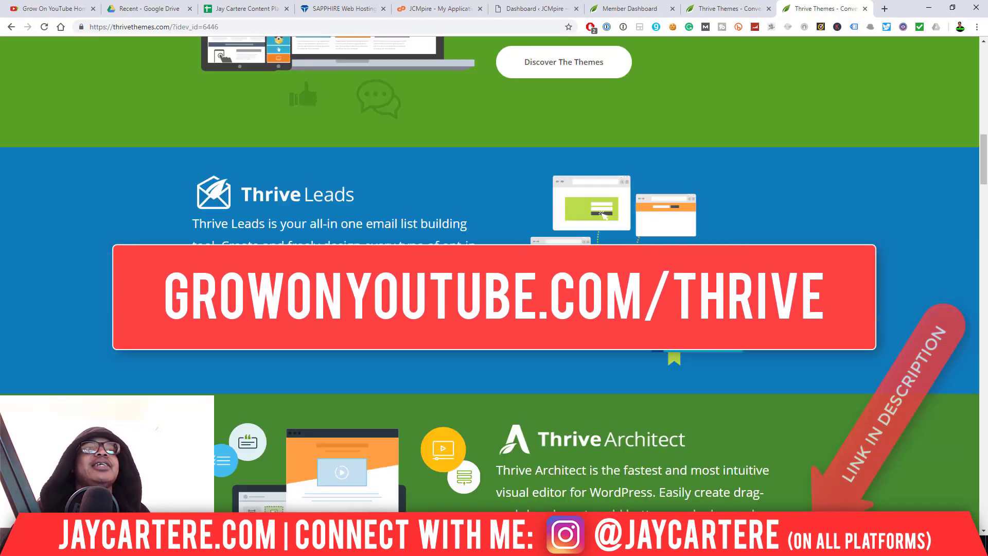
scroll(314, 253, "up", 15)
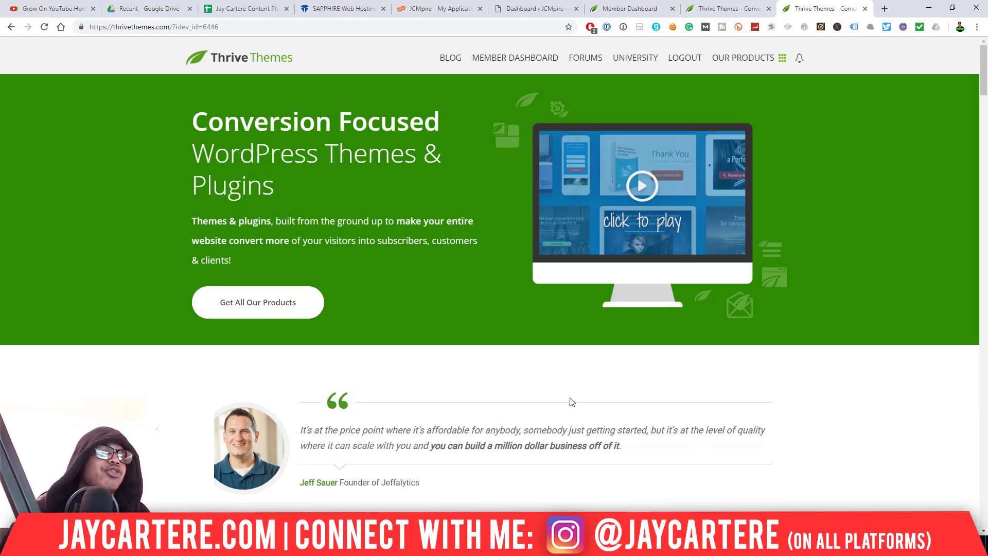
left_click(606, 5)
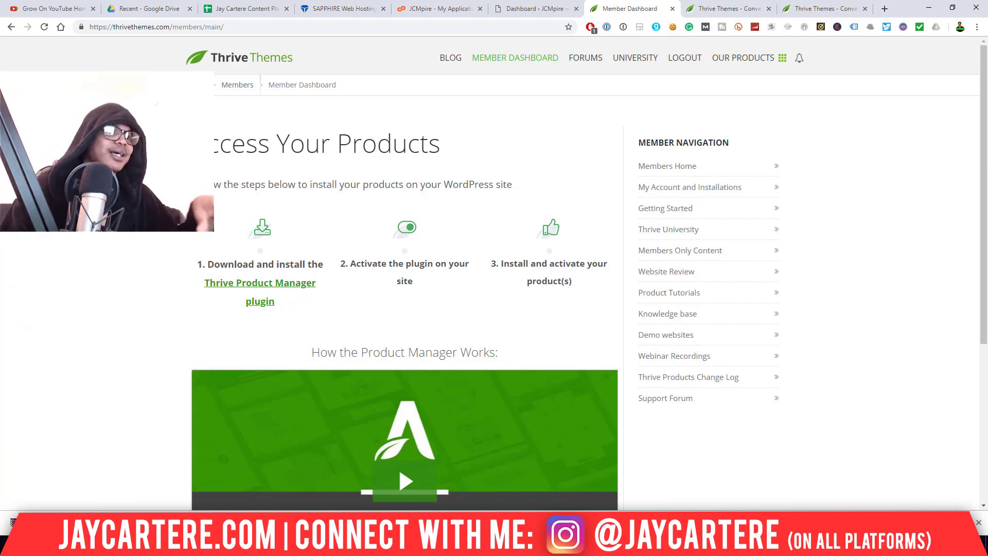
- Back in WordPress admin, dismiss the privacy notice and go to Plugins > Add New
left_click(524, 6)
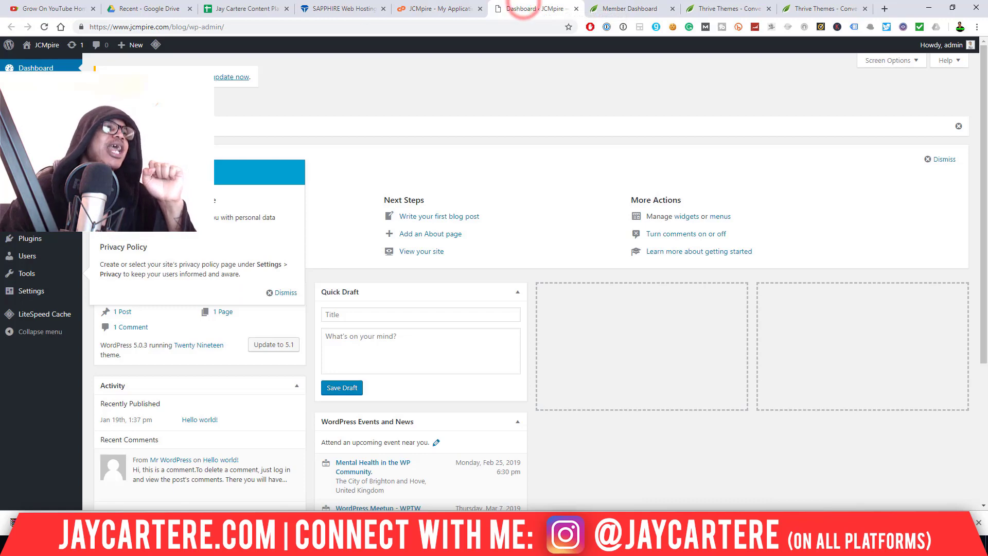
left_click(291, 296)
mouse_move(52, 239)
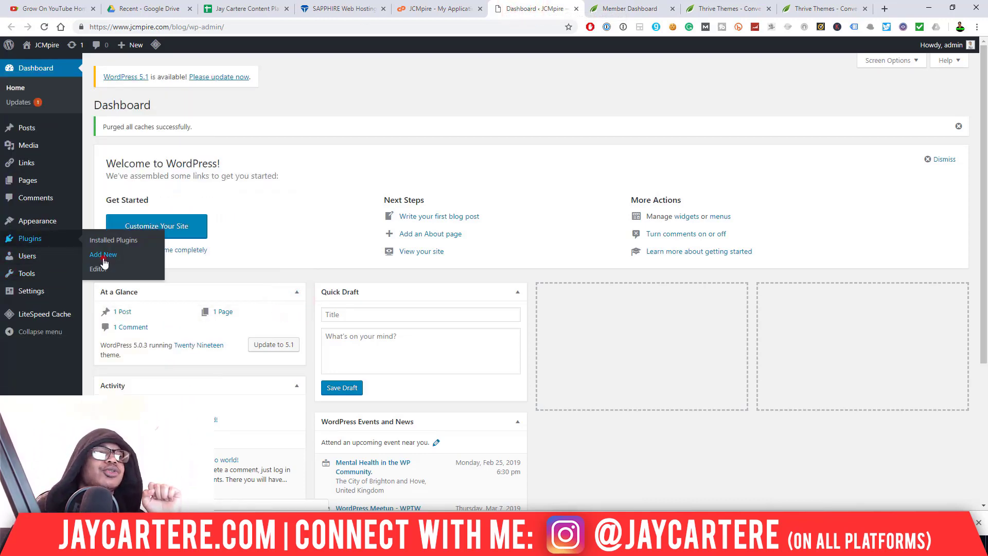
left_click(103, 257)
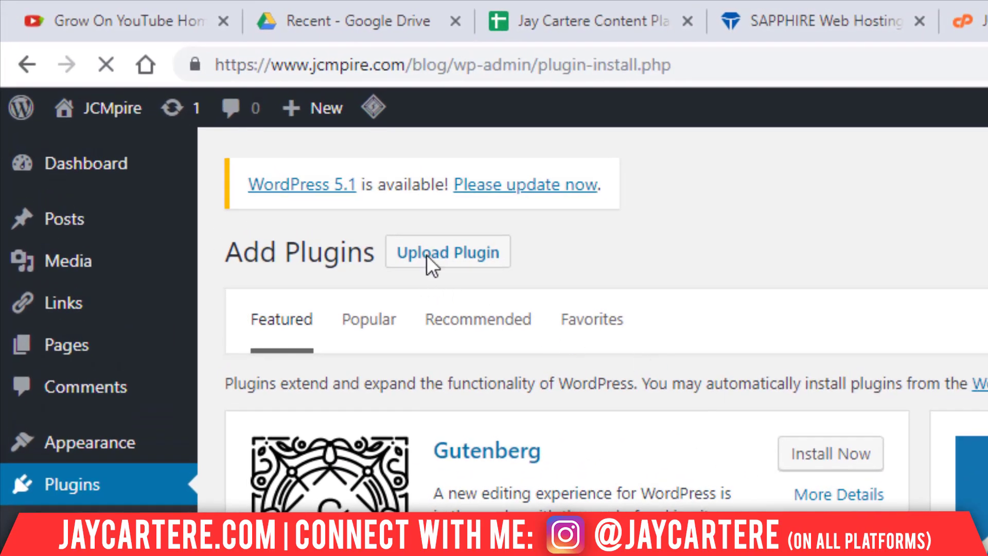
- Upload thrive-product-manager-1.2.1.zip as a plugin and install it
left_click(439, 258)
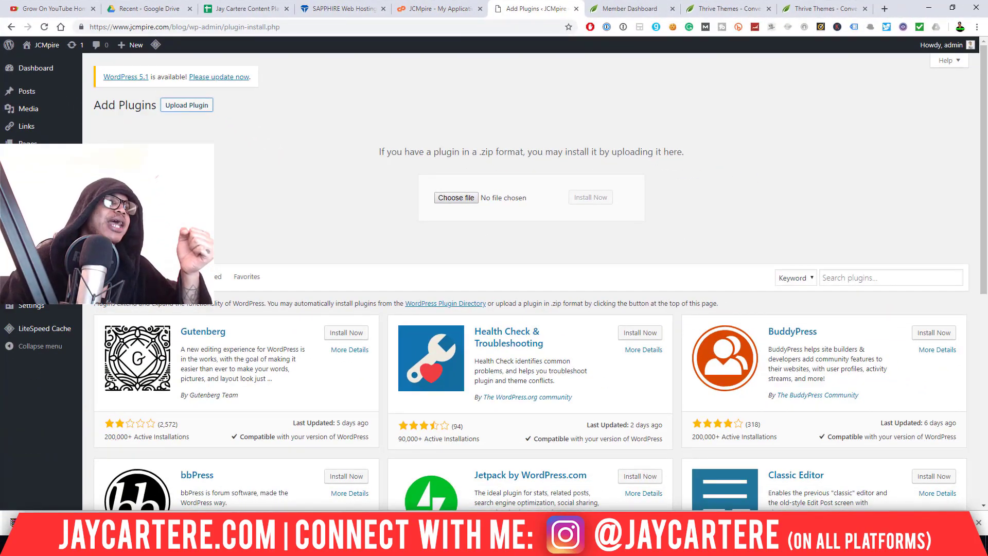
left_click_drag(56, 523, 463, 201)
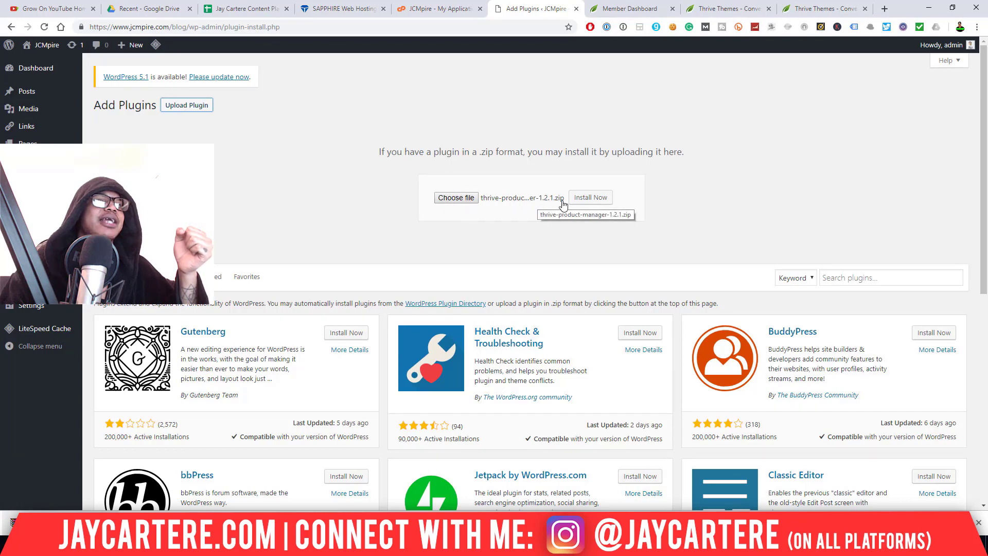
left_click(585, 198)
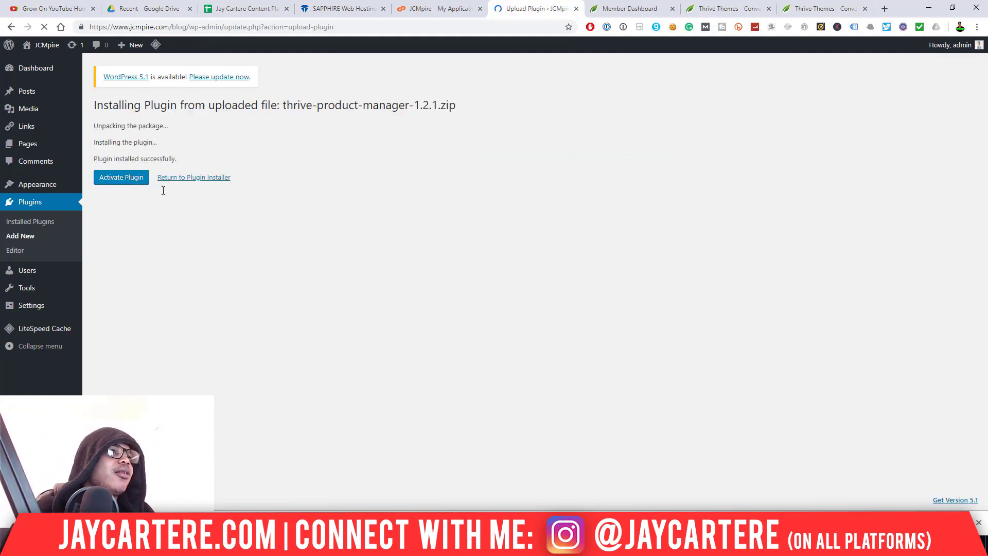
- Activate Thrive Product Manager and open its Product Manager page
left_click(128, 183)
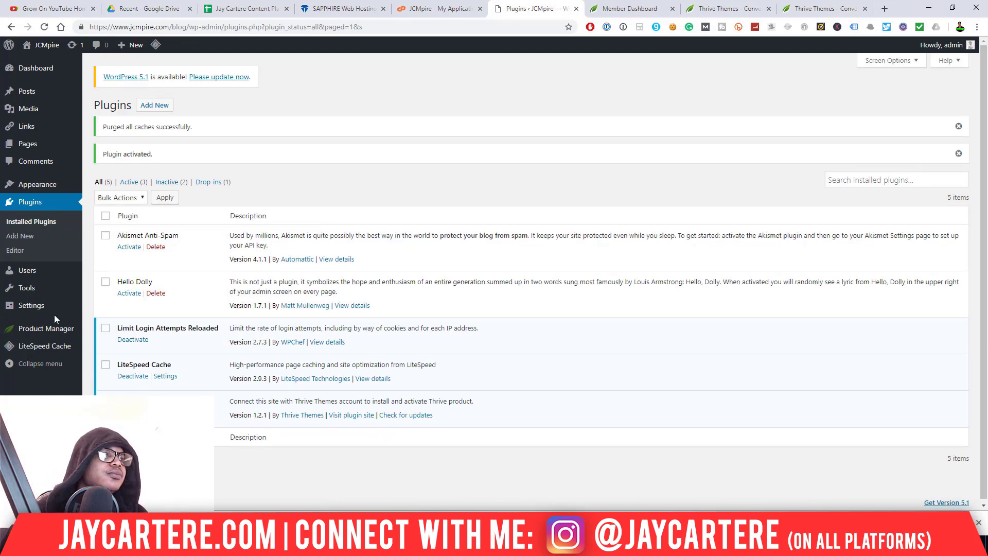
left_click(47, 330)
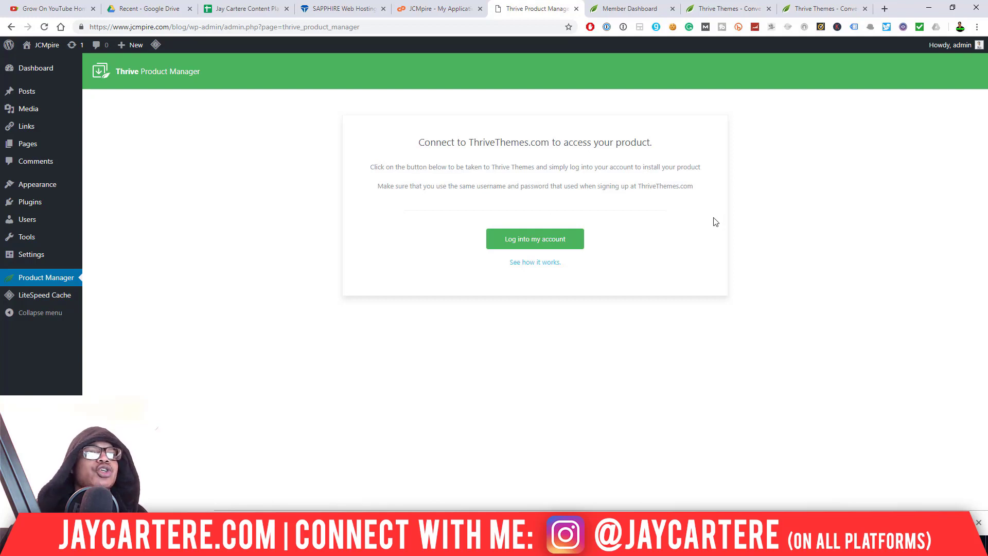
- Log into the Thrive account and install all ten plugins plus the FocusBlog theme (11 products)
left_click(535, 239)
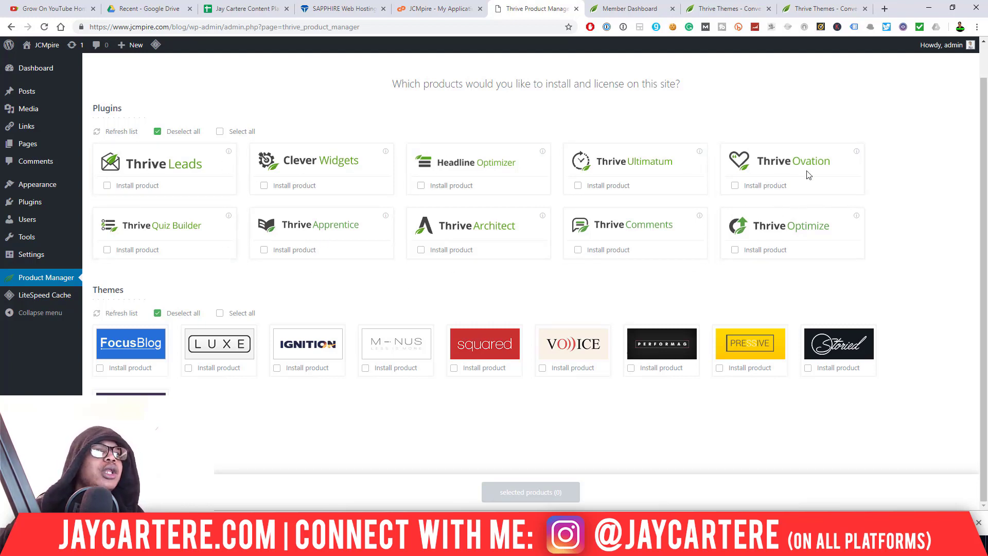
left_click(220, 132)
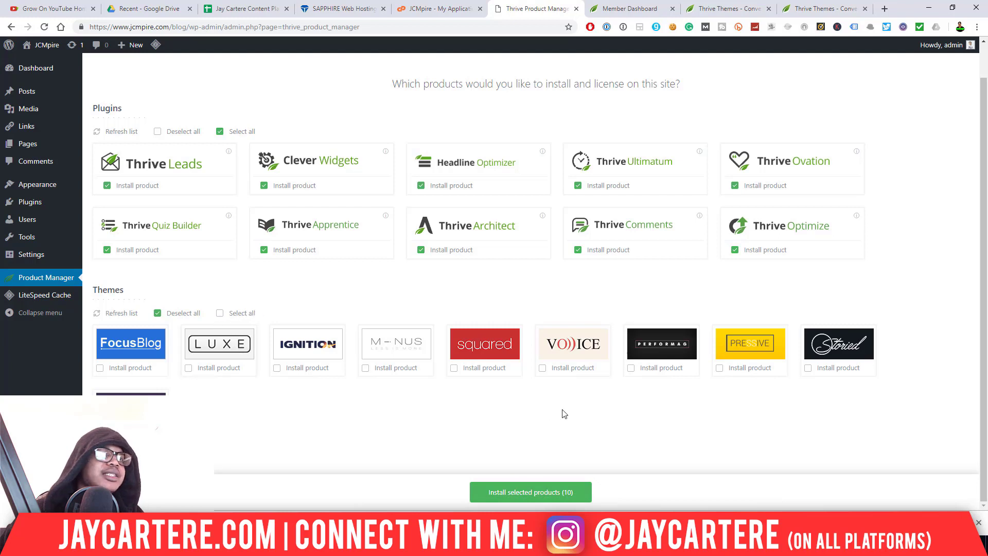
left_click(100, 368)
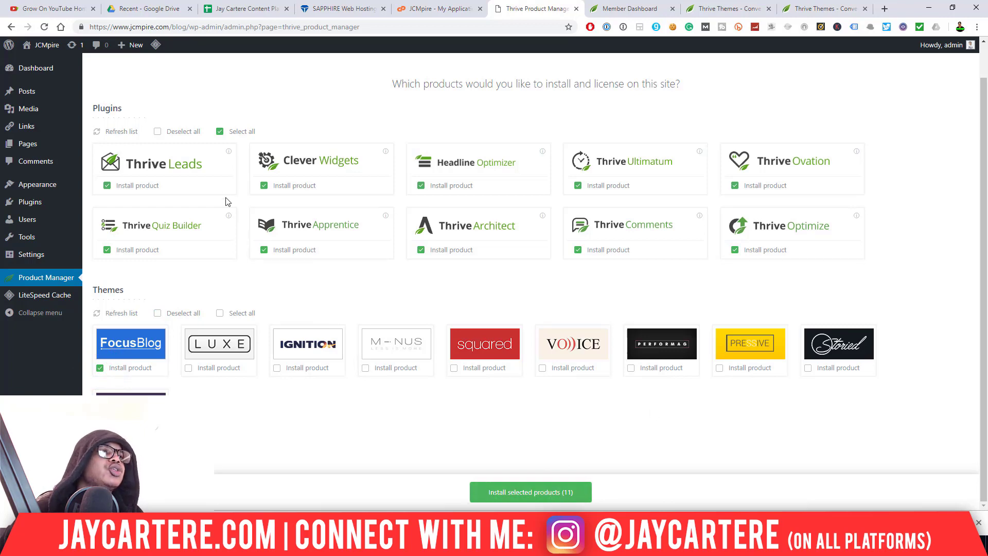
left_click(524, 493)
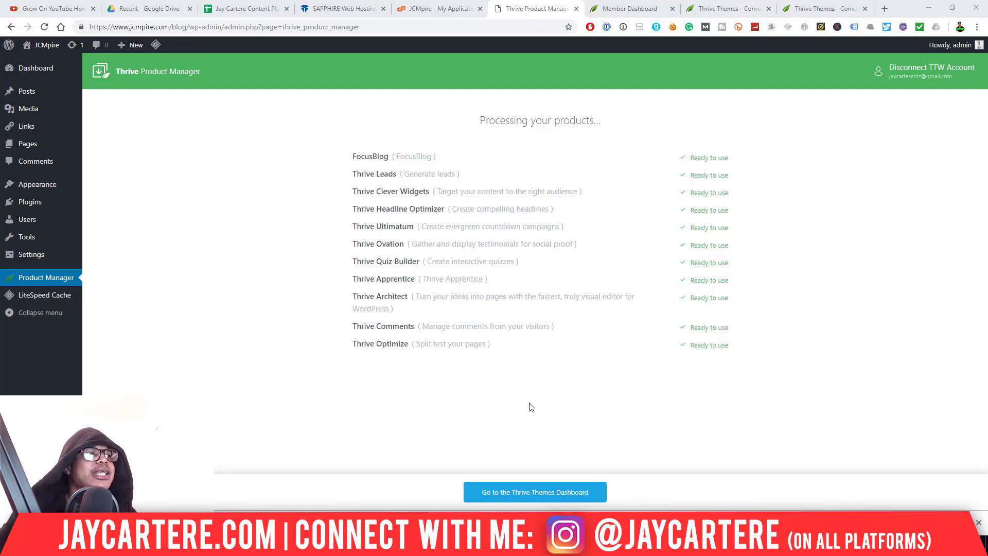
- Open the Thrive Dashboard, view Thrive Comments' tutorial options, and review installed products and feature cards
left_click(525, 493)
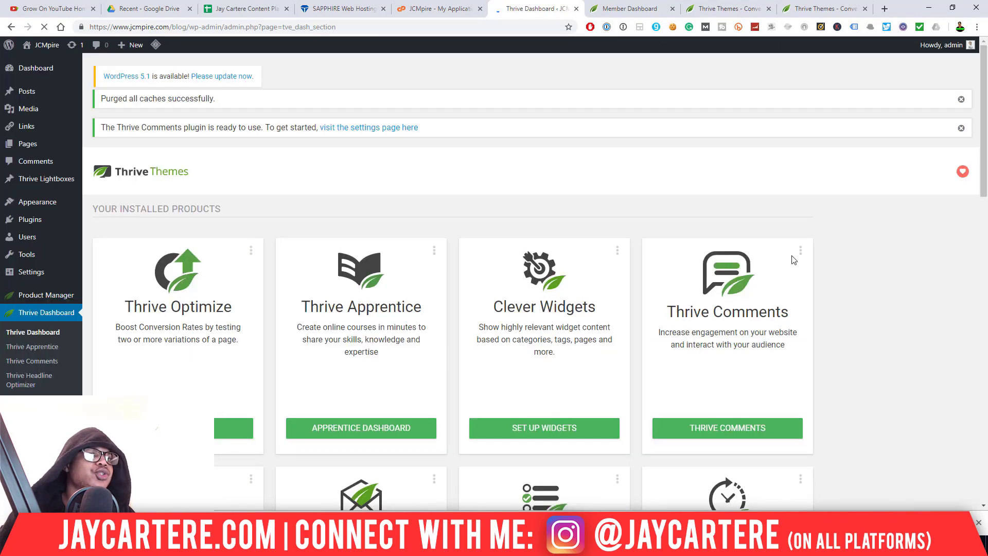
left_click(800, 251)
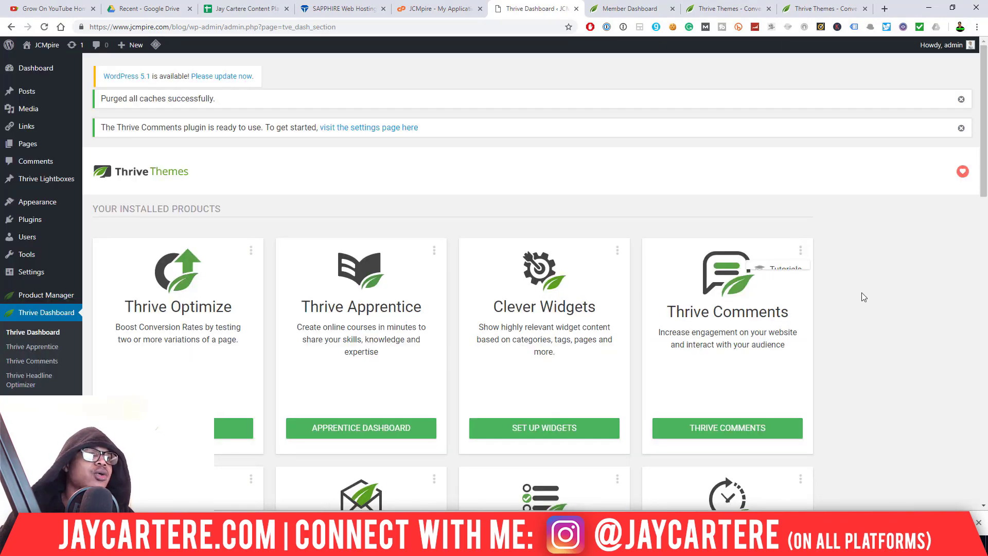
scroll(883, 283, "down", 15)
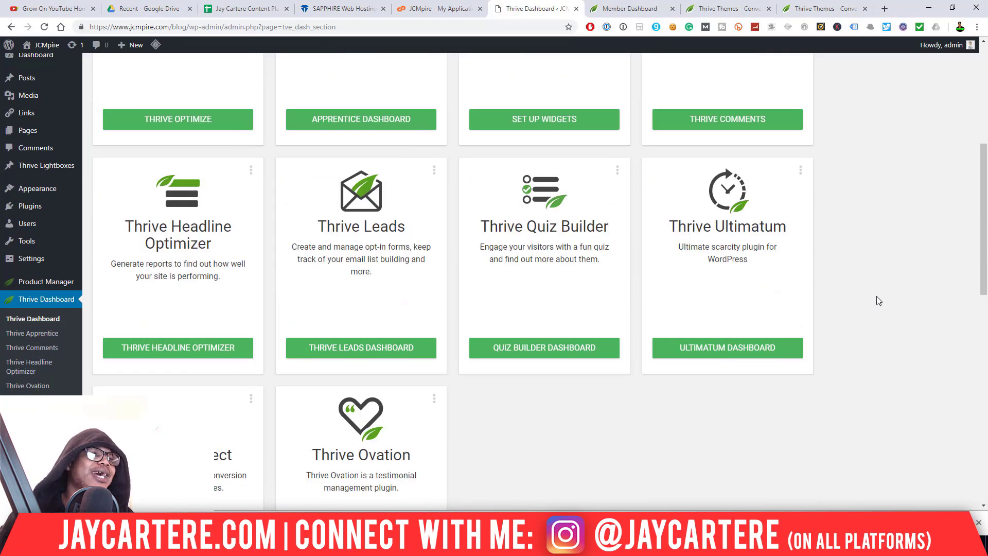
scroll(879, 300, "up", 13)
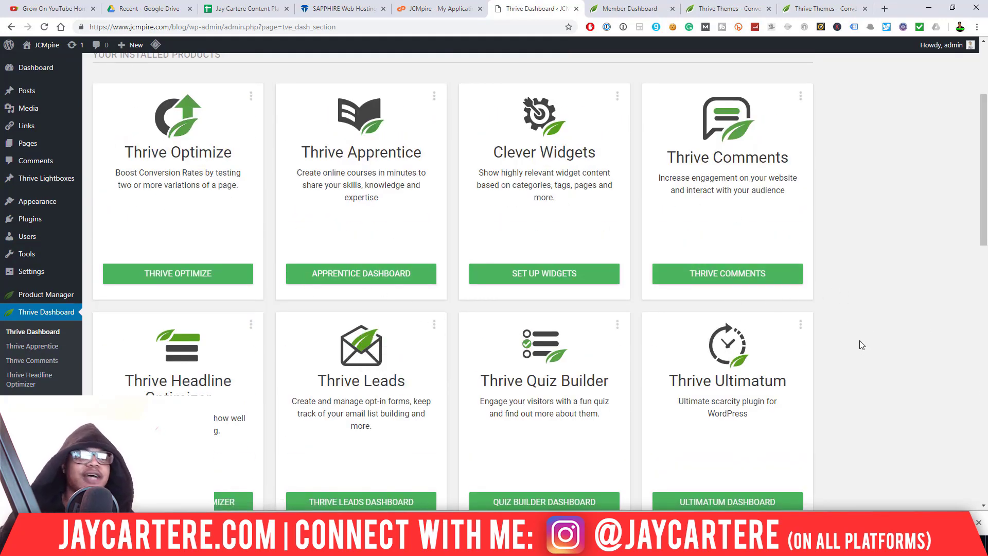
scroll(864, 341, "down", 5)
scroll(880, 343, "up", 6)
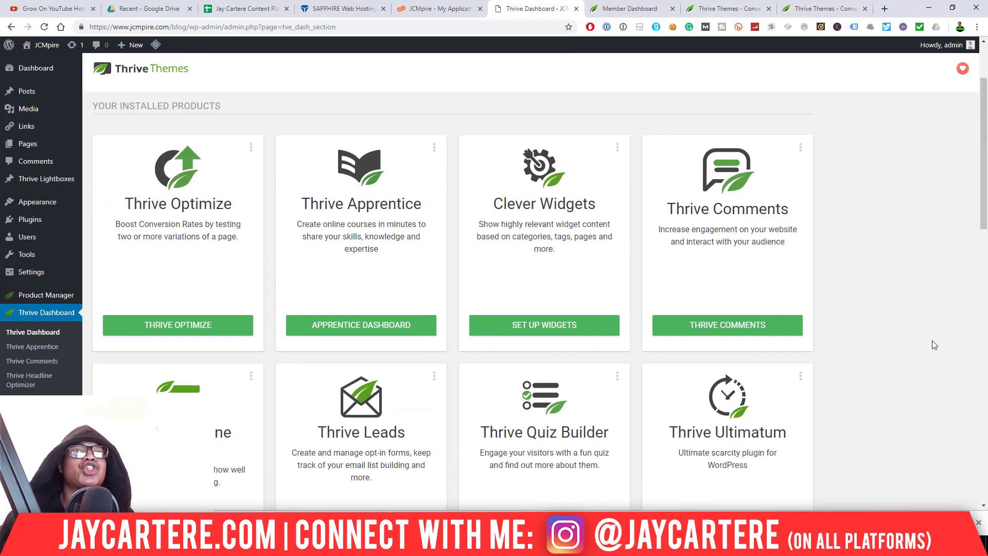
scroll(913, 326, "down", 7)
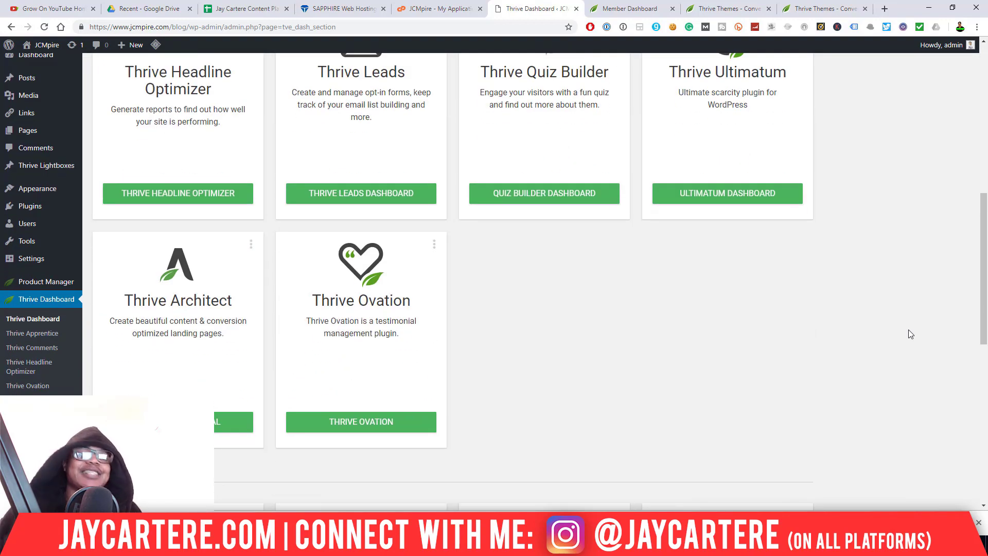
scroll(909, 330, "down", 7)
scroll(916, 335, "down", 2)
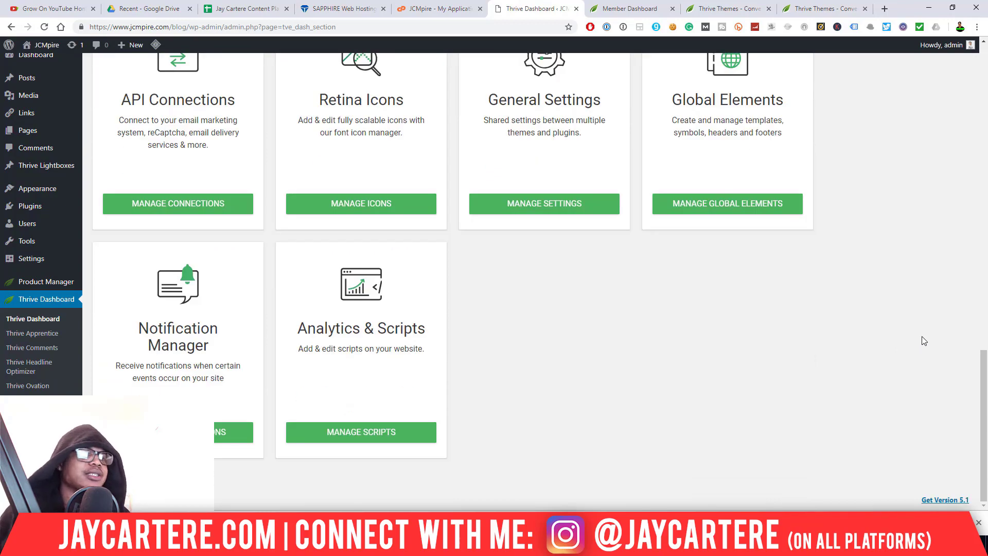
scroll(922, 337, "up", 15)
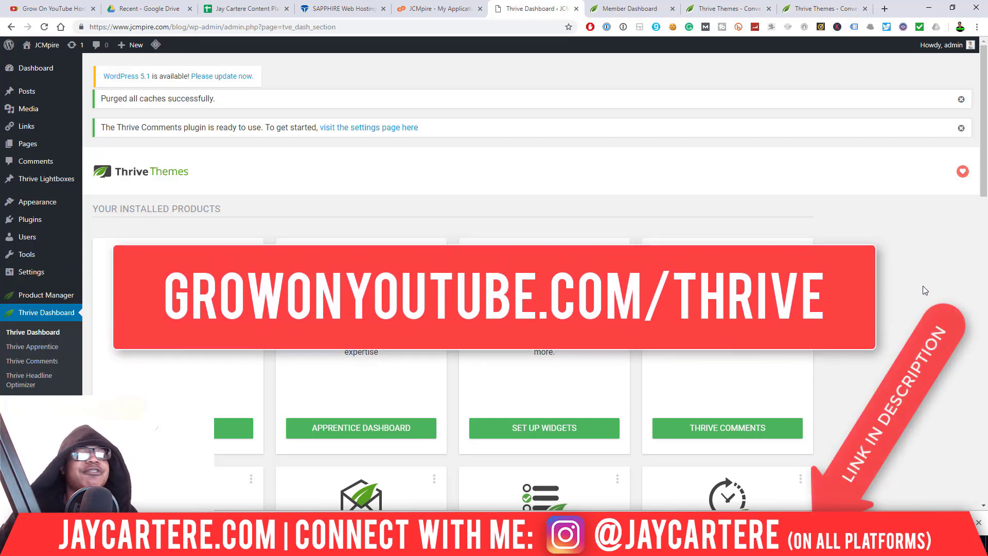
scroll(924, 286, "down", 3)
scroll(925, 290, "down", 10)
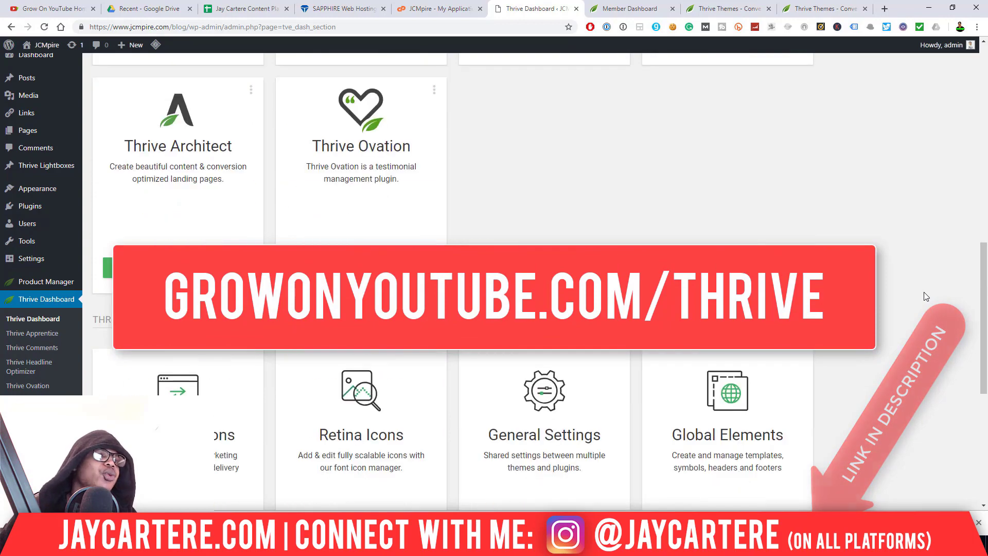
scroll(924, 297, "up", 13)
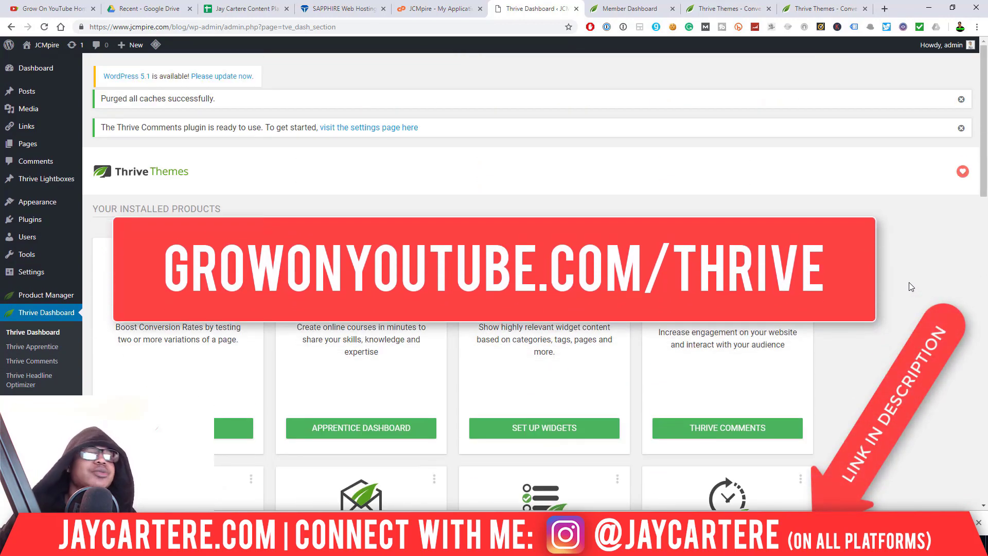
scroll(863, 326, "down", 8)
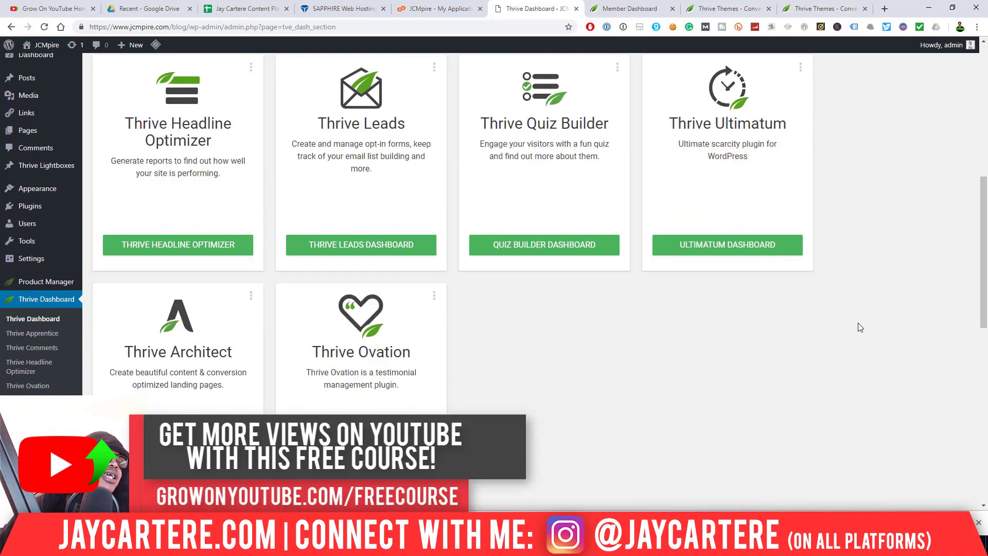
scroll(714, 352, "up", 8)
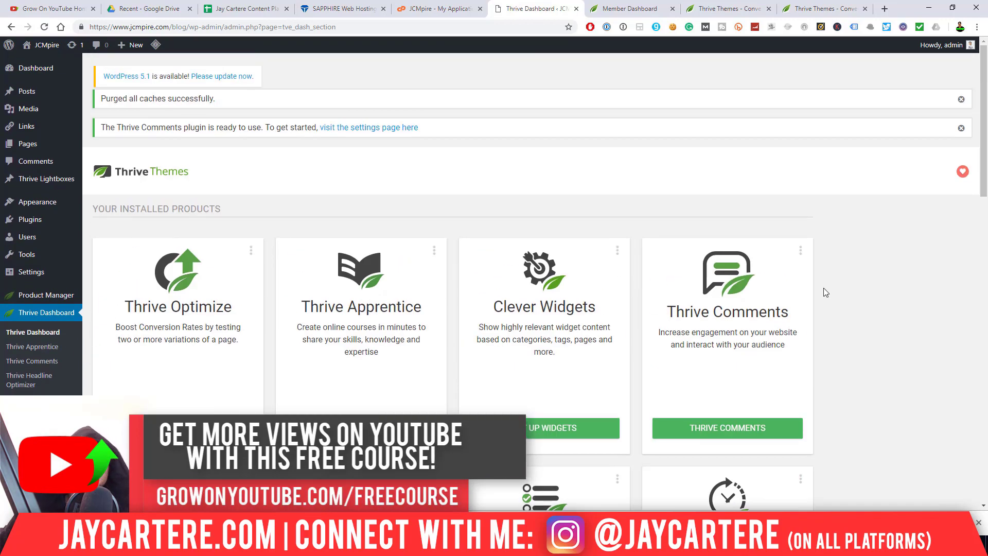
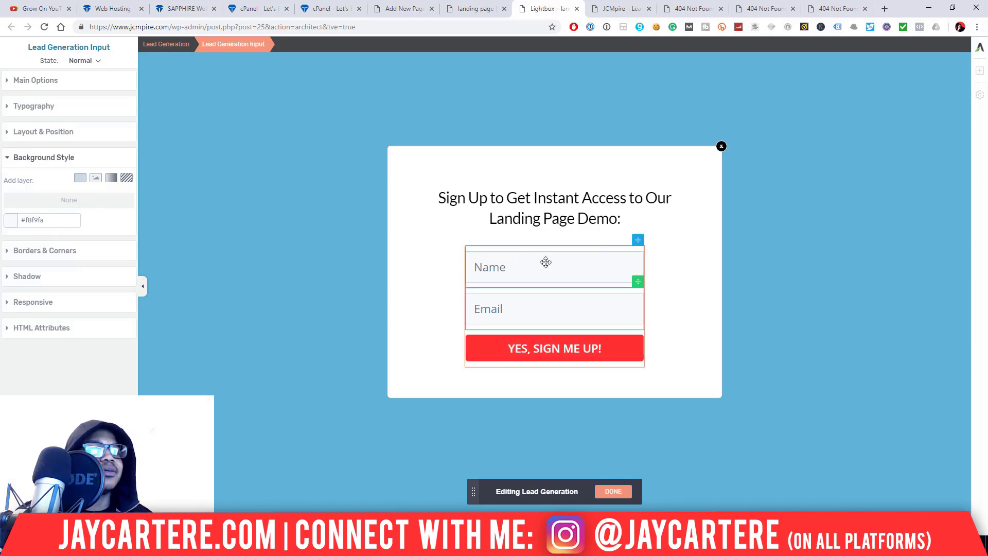
- Finish editing the sign-up form's fields and review the lightbox headline text
left_click(613, 494)
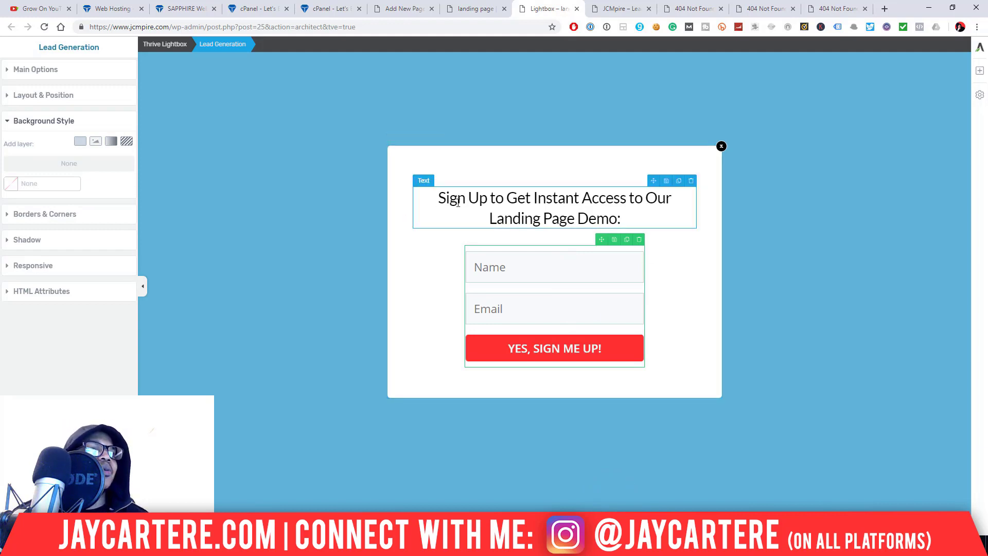
triple_click(439, 199)
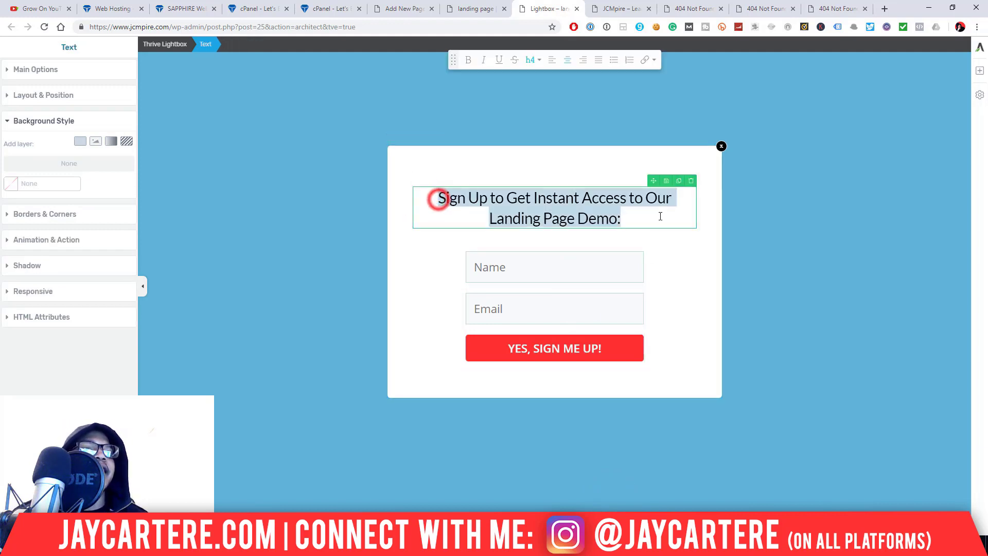
left_click(466, 199)
- Compare the landing page editor with the lightbox editor, switching back and forth between them
left_click(471, 9)
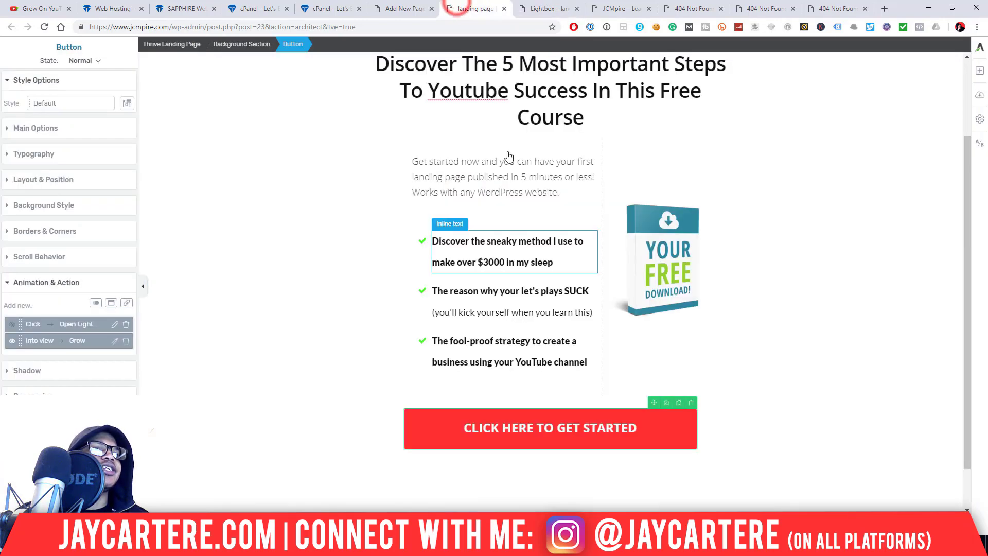
scroll(629, 112, "up", 1)
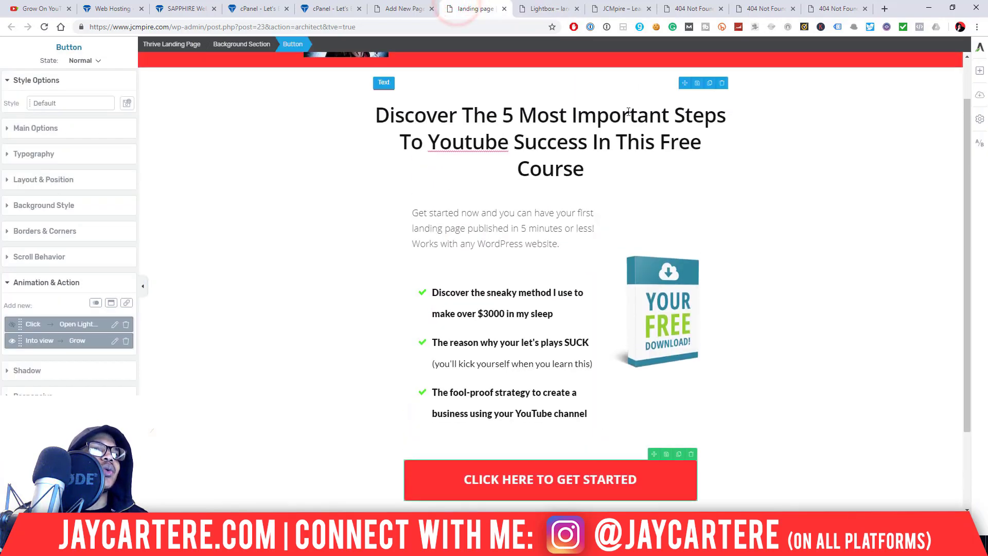
left_click(373, 115)
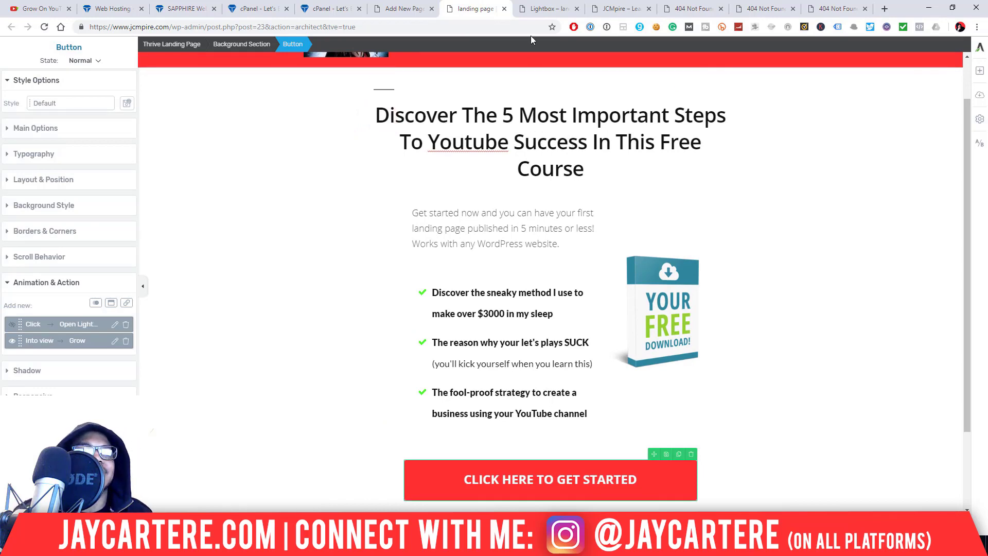
left_click(547, 7)
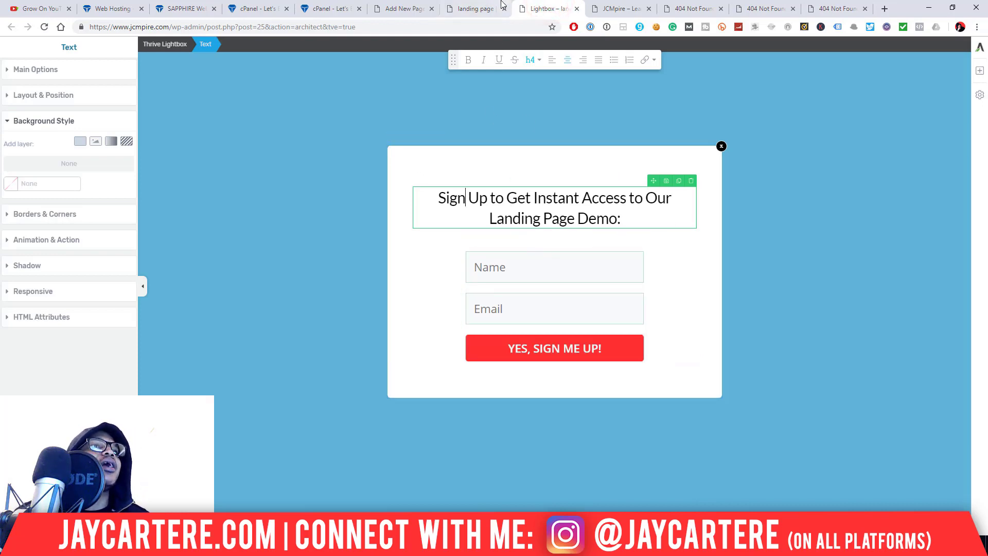
left_click(472, 8)
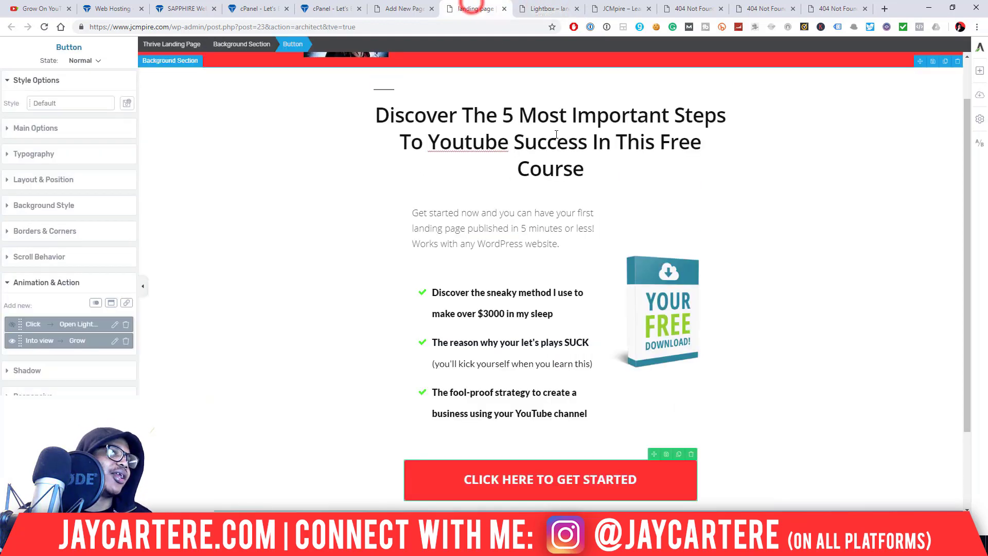
left_click(535, 7)
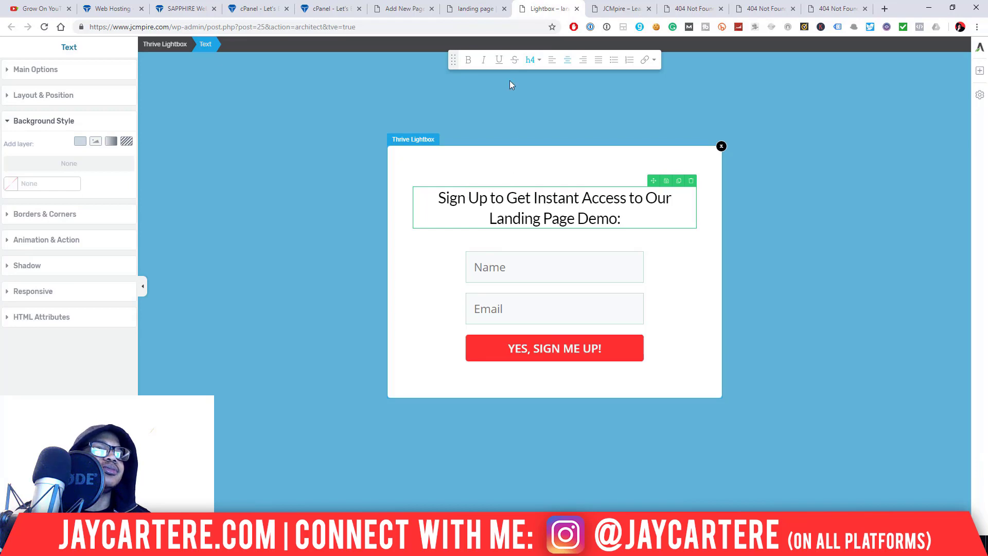
left_click(474, 7)
left_click(534, 4)
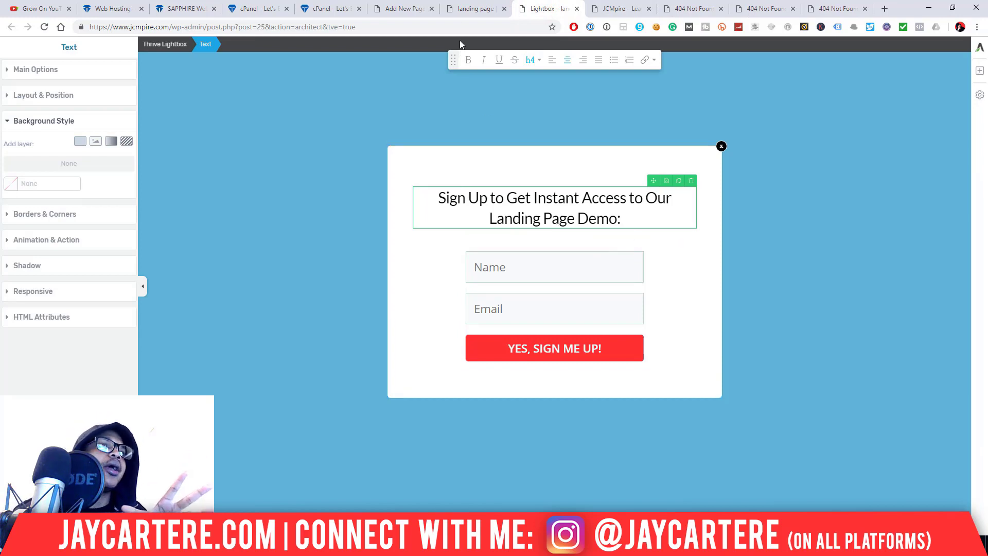
- After one more comparison, return to the lightbox and select the whole Lead Generation form
left_click(464, 6)
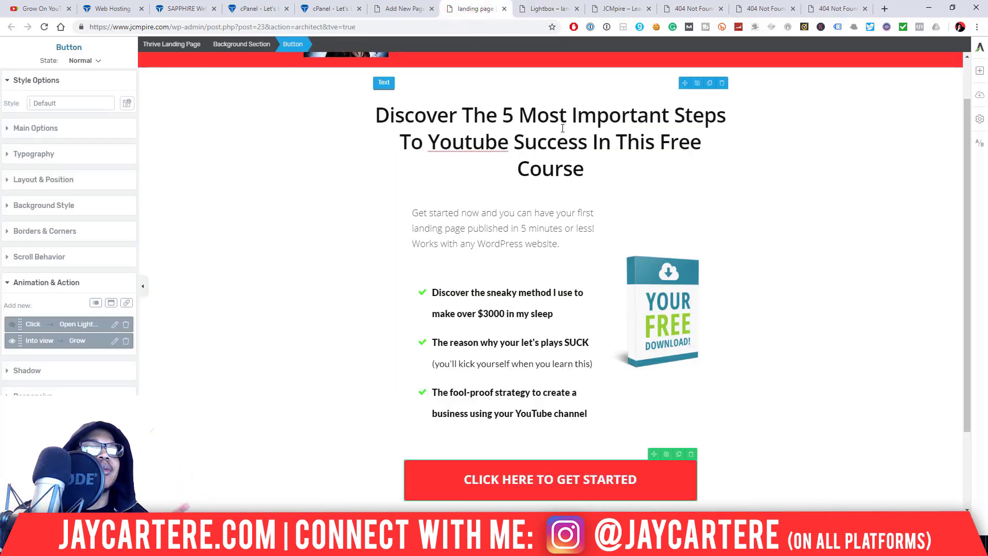
left_click(550, 9)
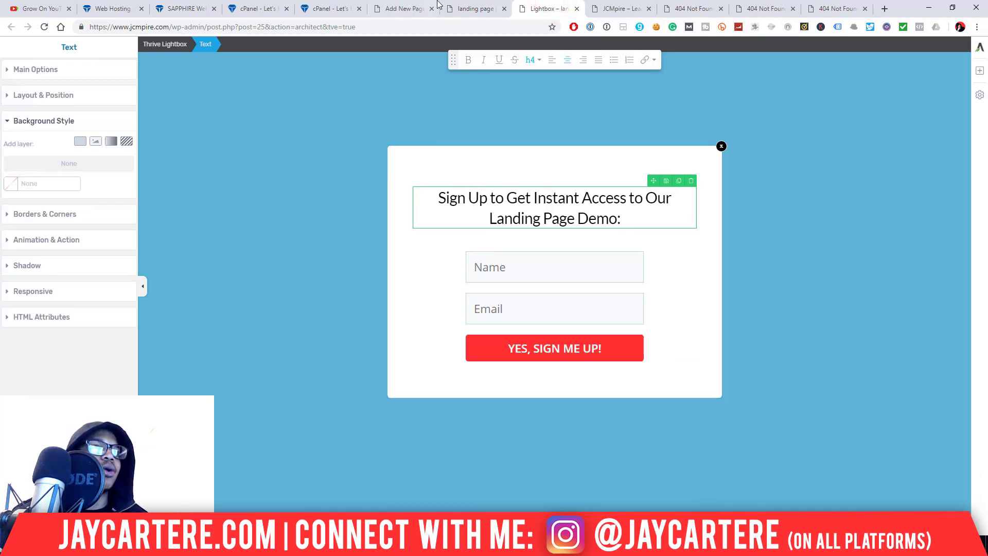
left_click(474, 8)
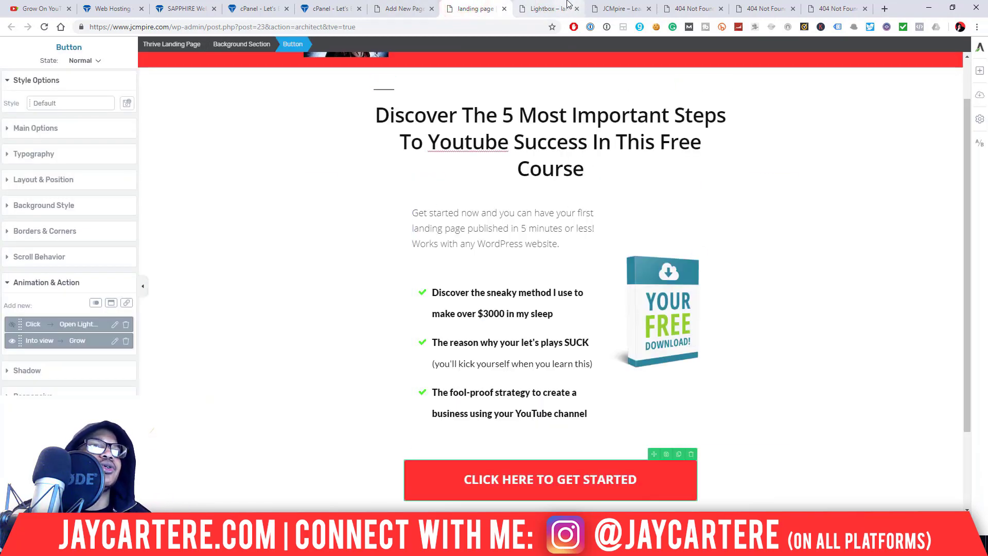
left_click(535, 6)
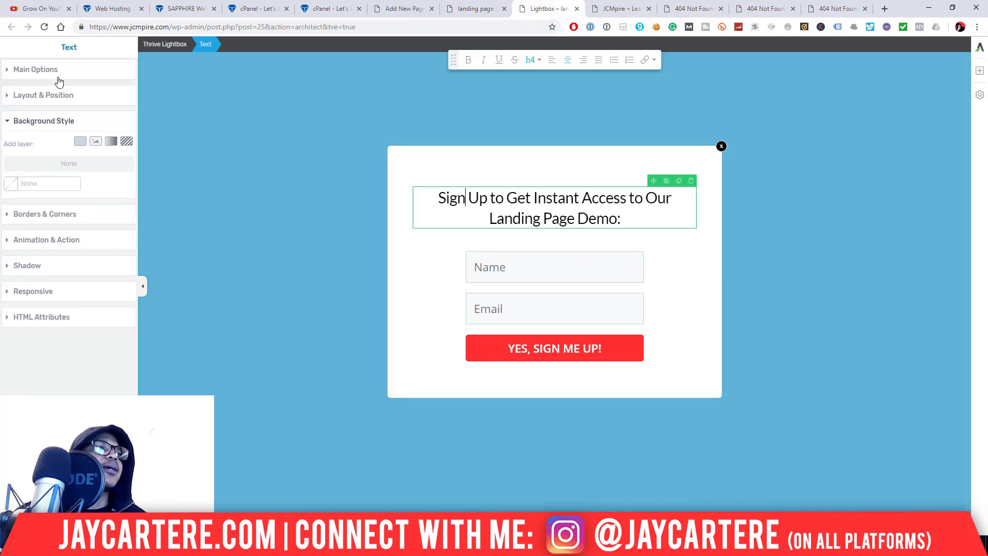
left_click(565, 268)
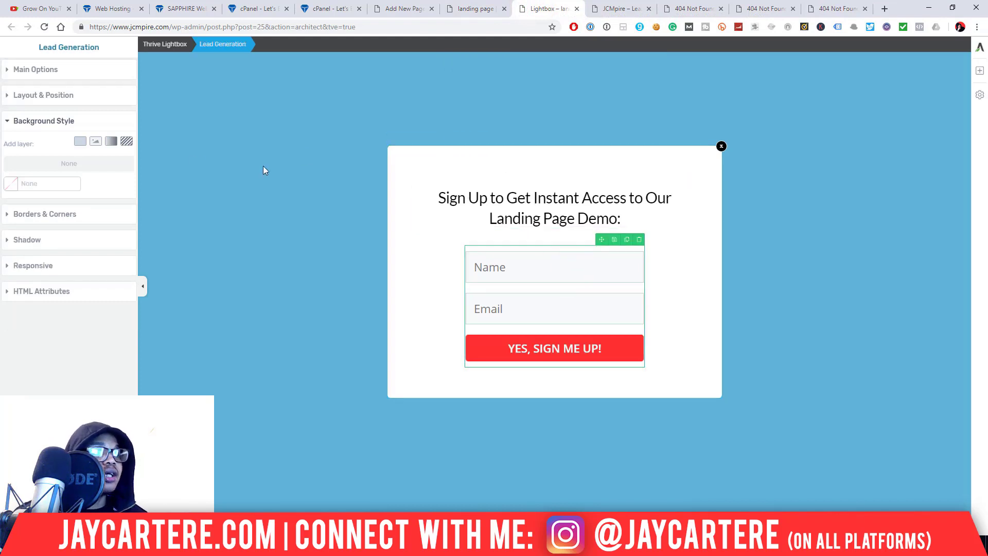
- From the form's Main Options, start a new API connection under Connect Form to Service
left_click(8, 71)
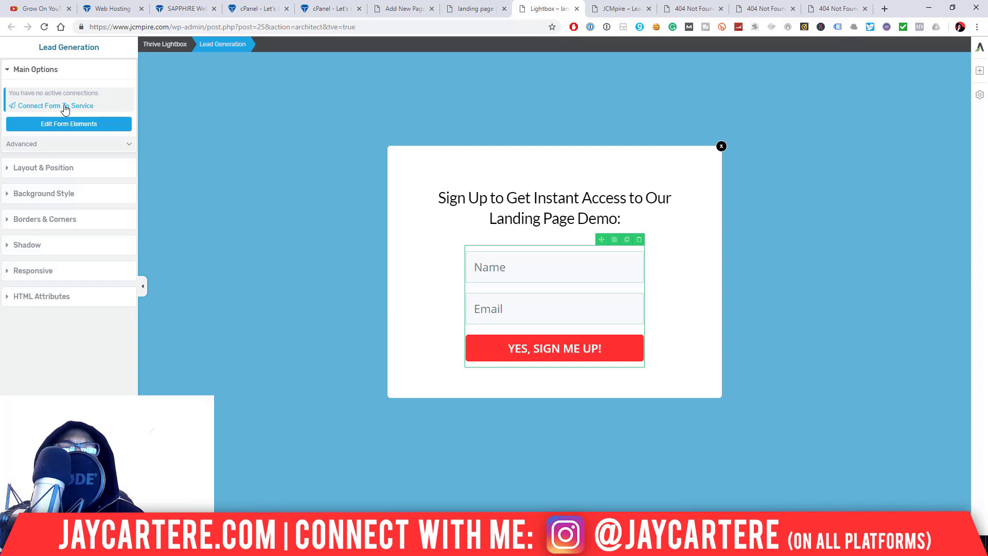
left_click(64, 107)
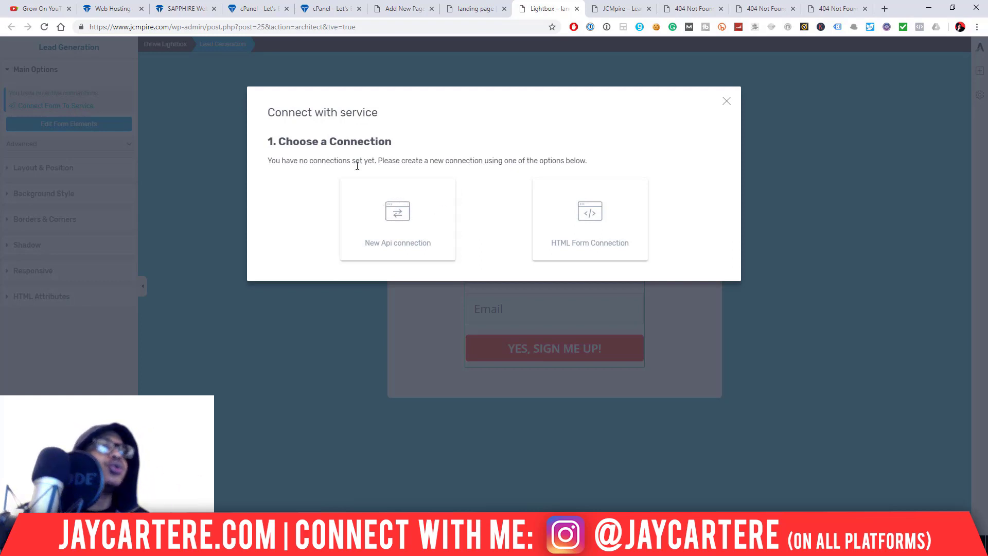
left_click(406, 220)
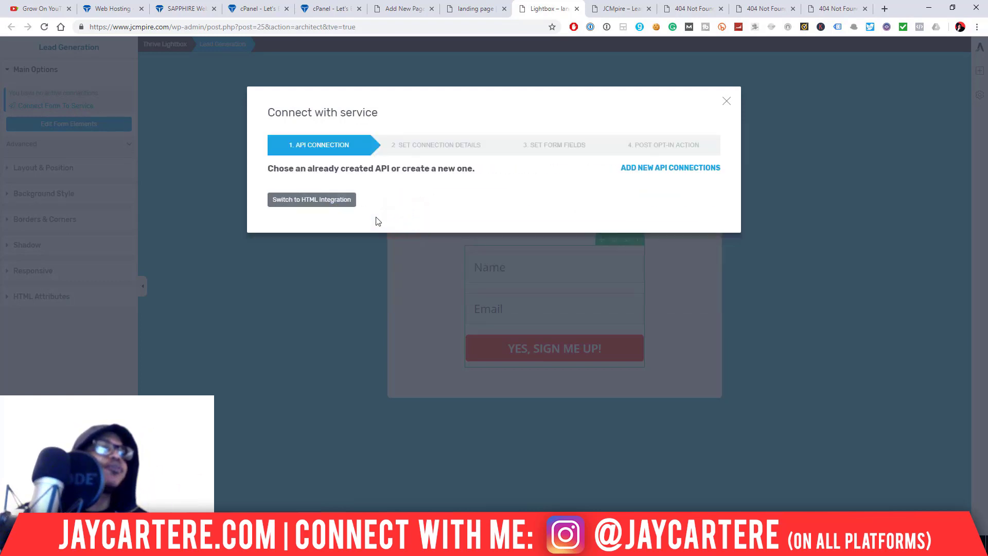
left_click(670, 168)
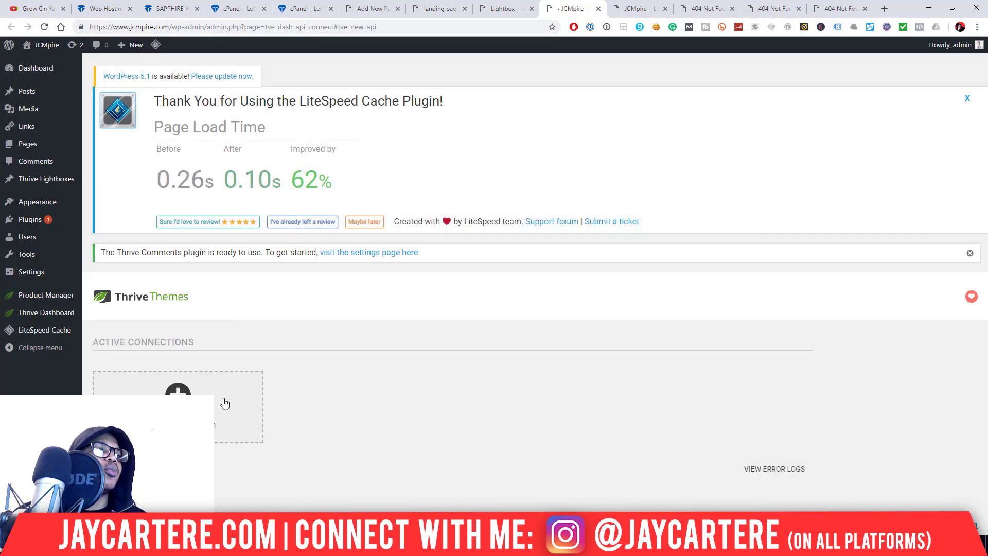
- Pick ConvertKit / Seva from the app list and place the cursor in its API key field
left_click(178, 391)
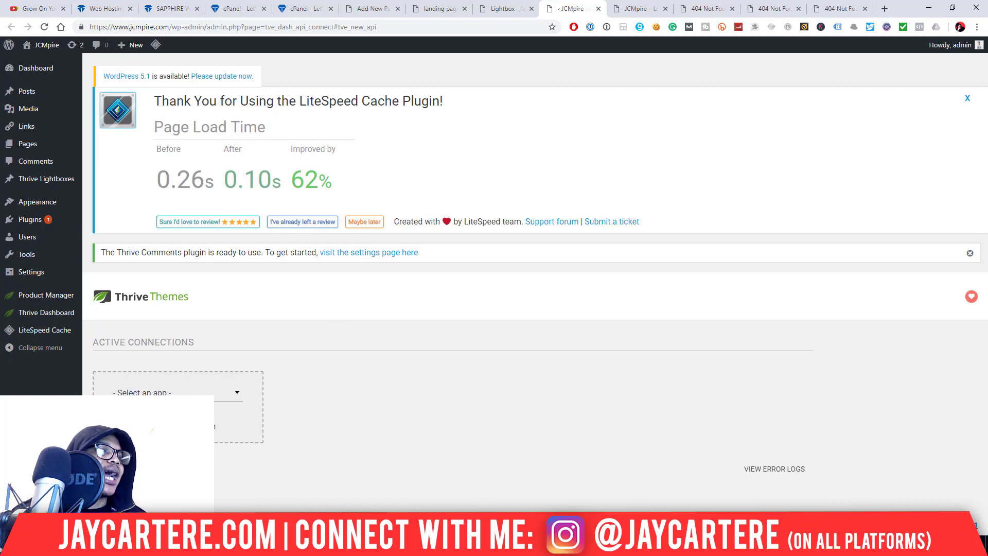
left_click(171, 392)
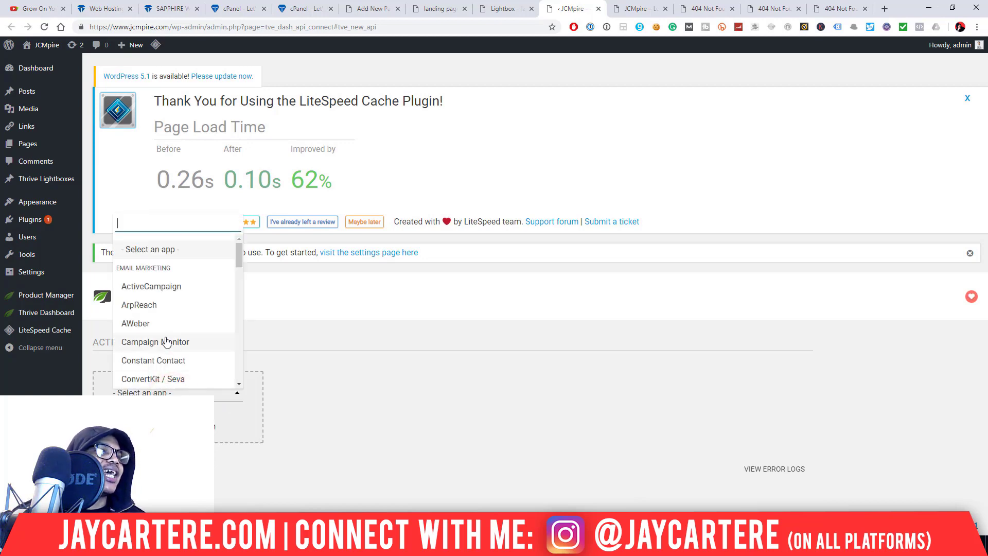
scroll(182, 365, "down", 5)
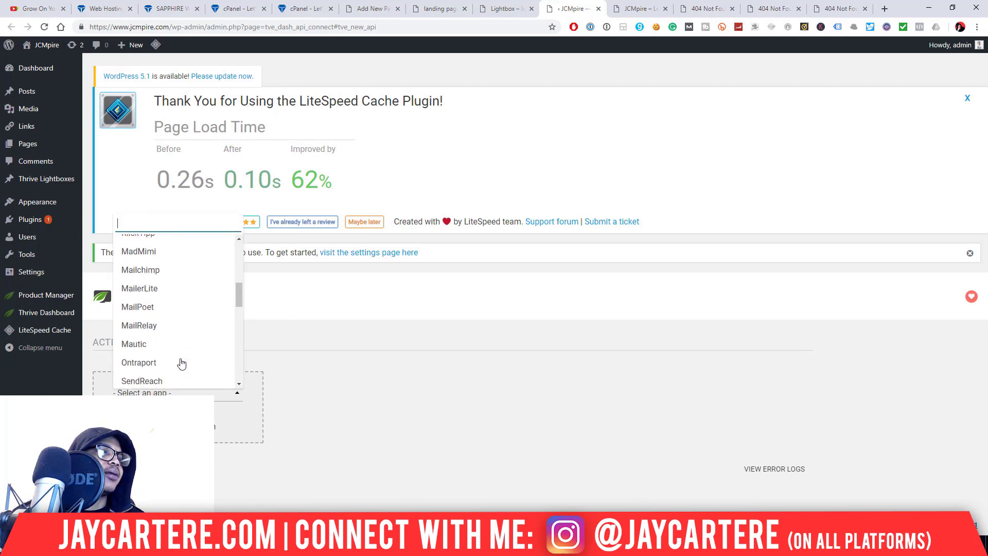
scroll(181, 363, "down", 5)
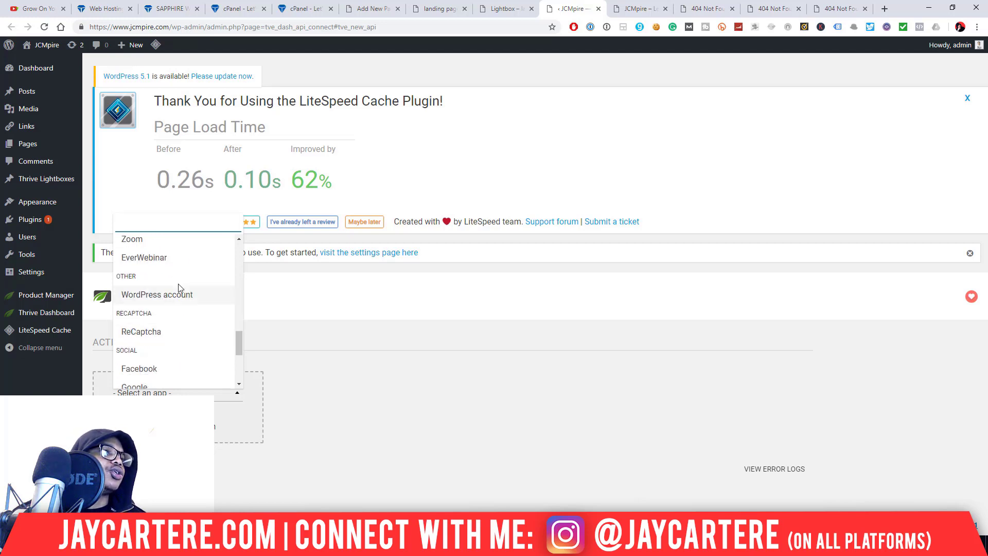
scroll(184, 294, "up", 3)
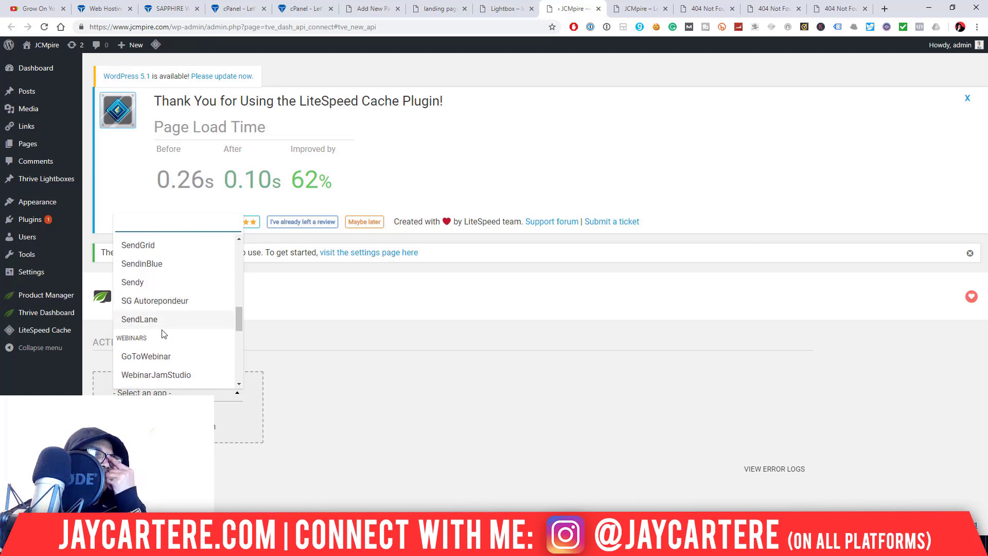
scroll(165, 343, "down", 5)
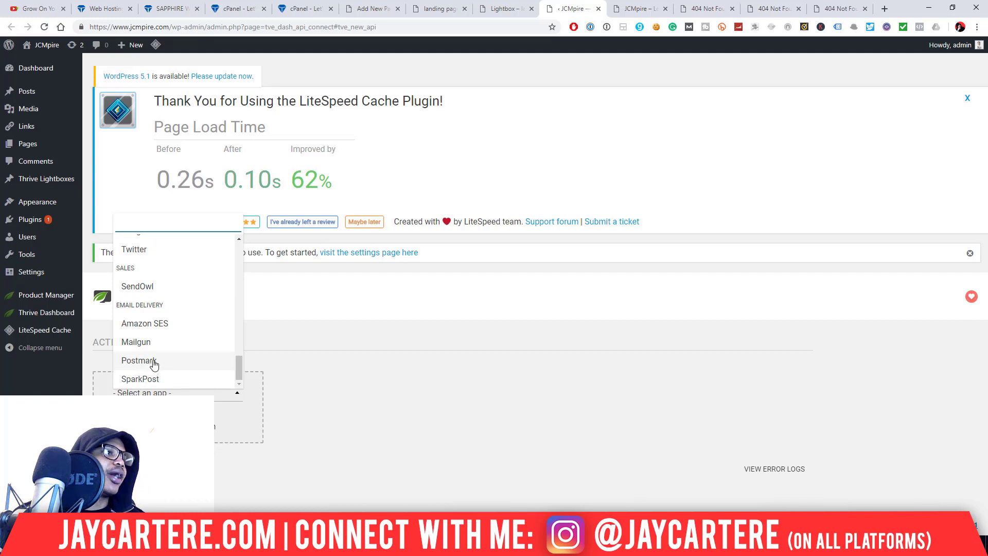
scroll(153, 363, "up", 5)
scroll(160, 307, "up", 3)
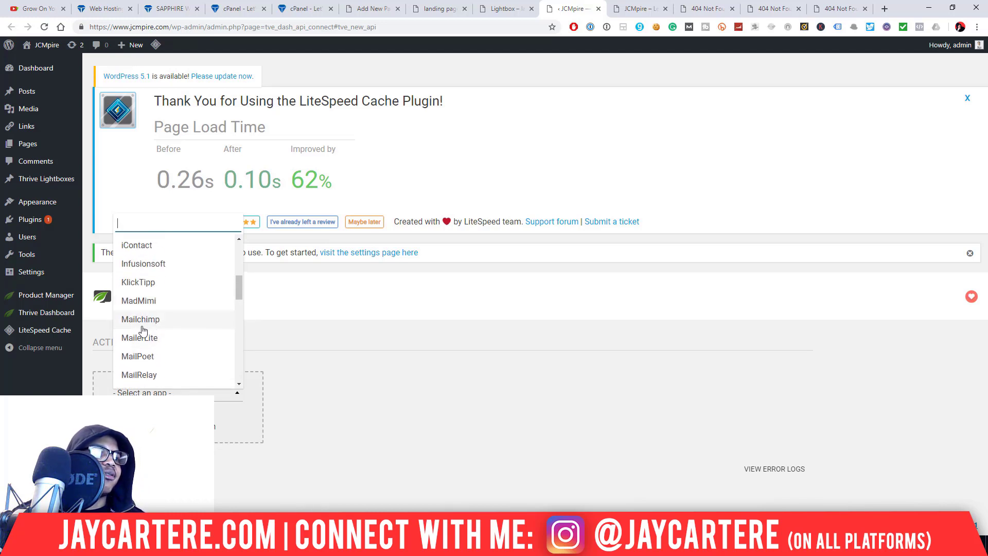
scroll(143, 330, "up", 3)
left_click(163, 276)
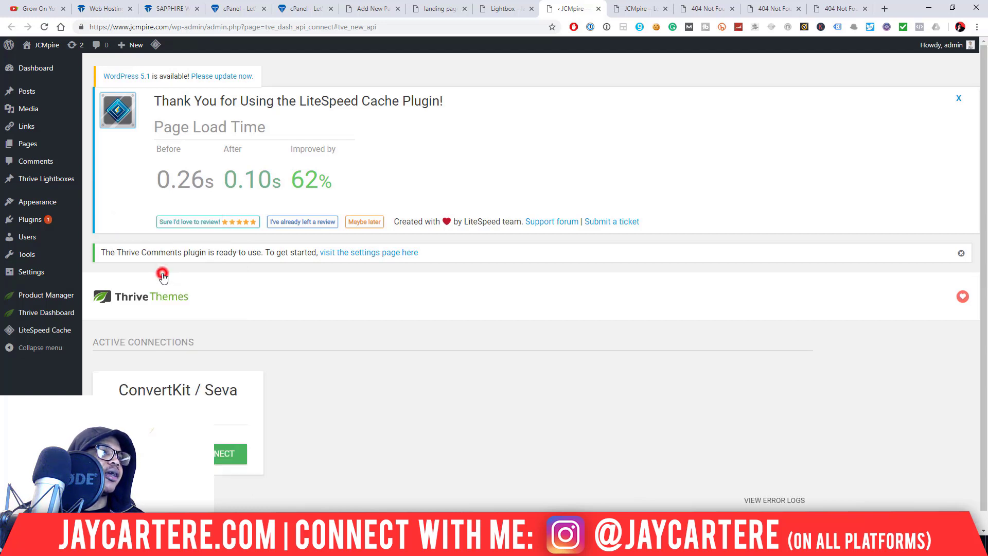
scroll(232, 416, "down", 1)
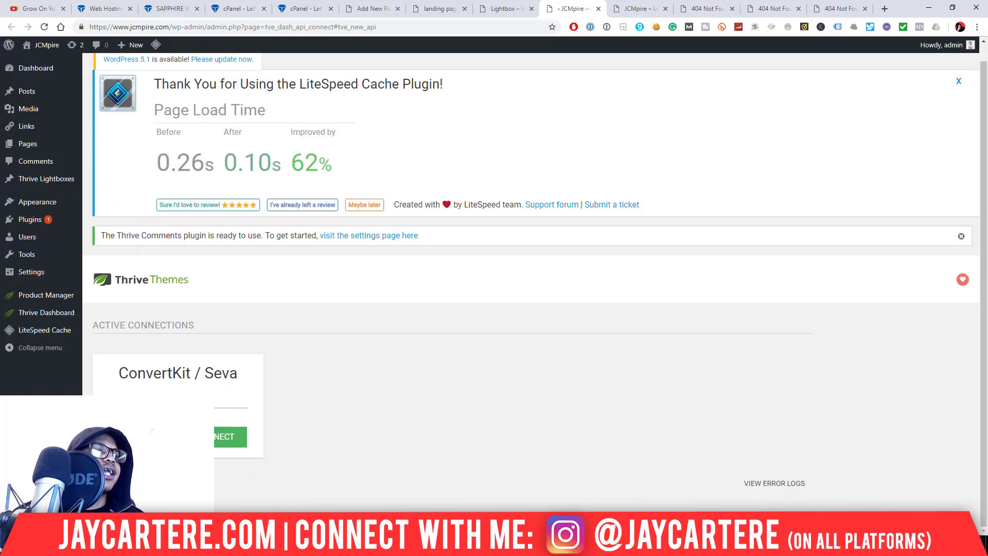
left_click(154, 399)
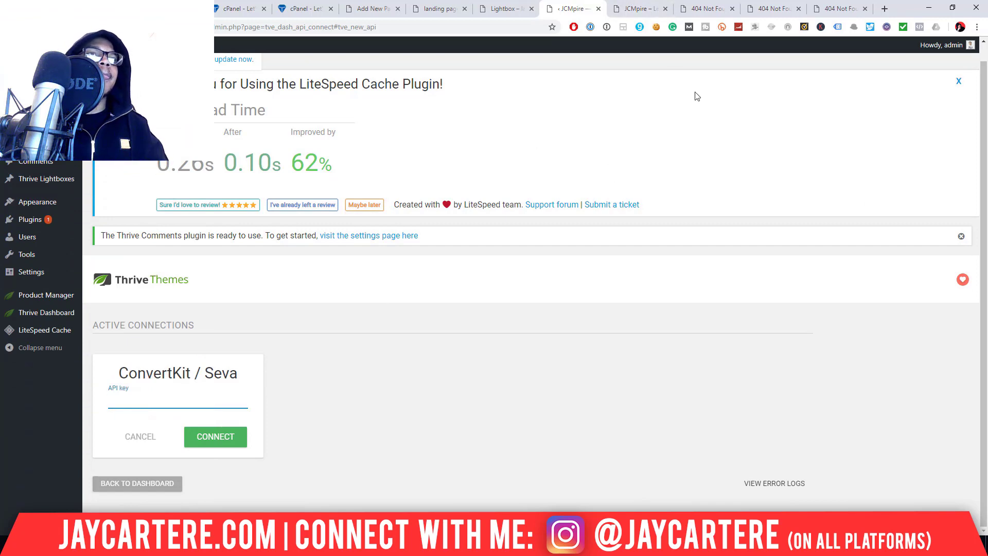
- Copy the API key from the Account settings page on convertkit.com
left_click(885, 10)
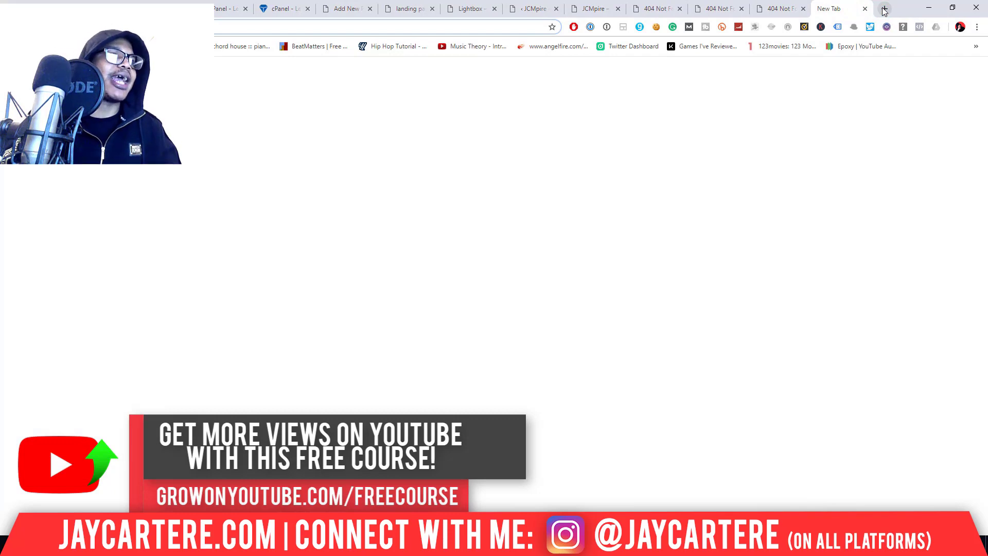
type("convertkit.com")
key("Return")
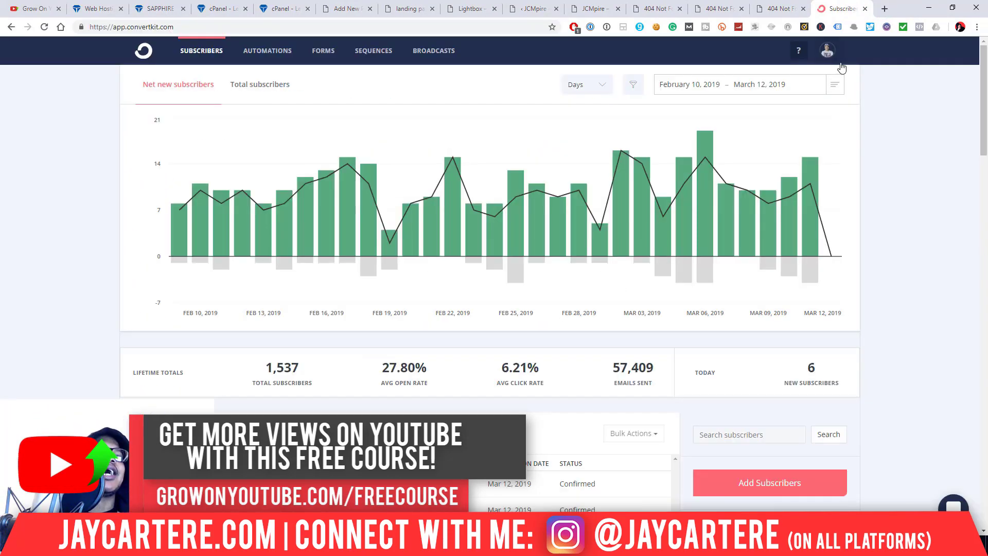
left_click(827, 54)
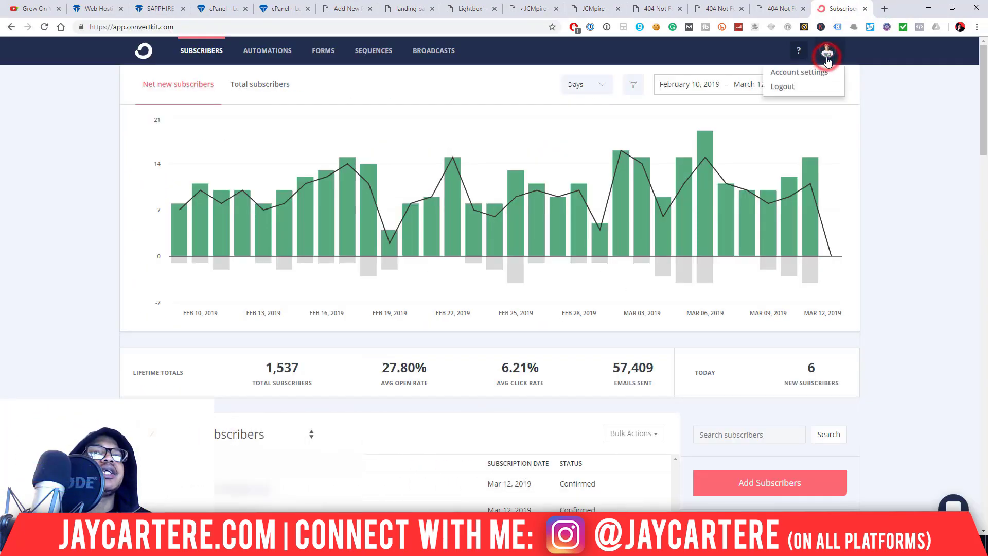
left_click(805, 73)
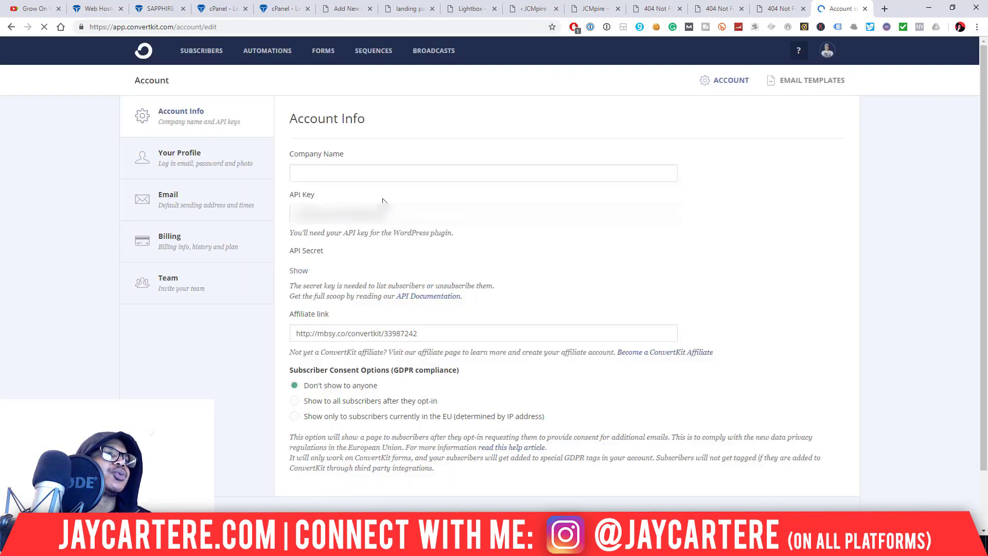
double_click(397, 214)
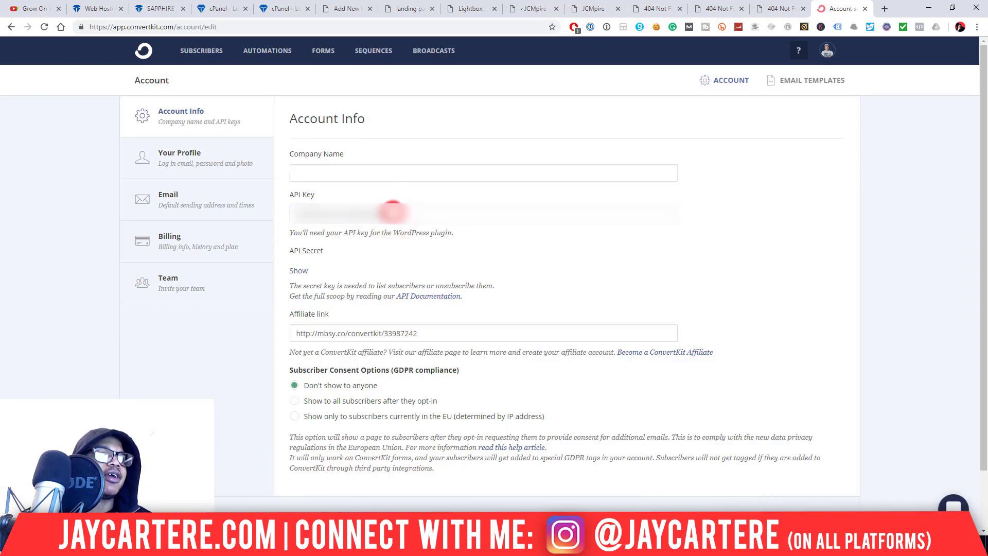
double_click(393, 212)
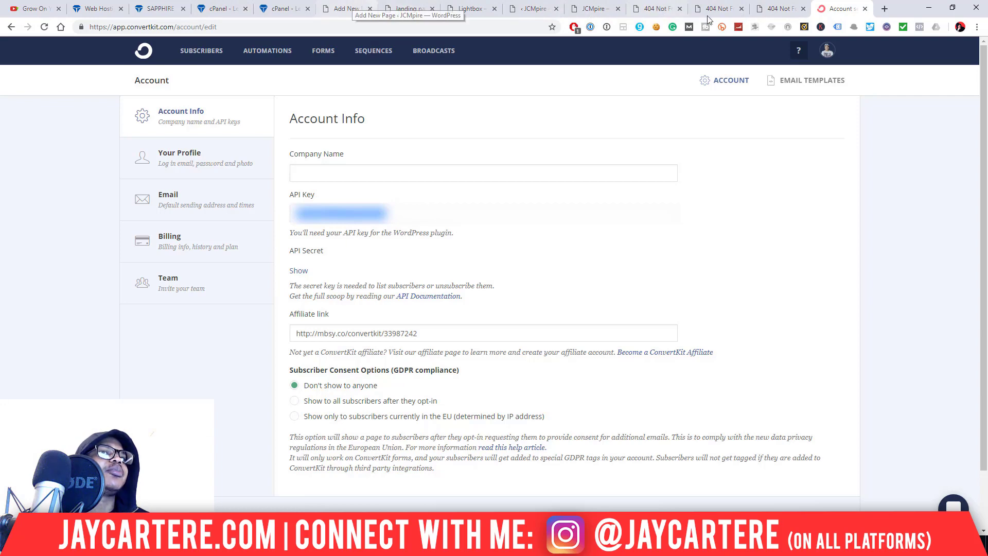
- Close the stray 404 tabs, paste the key into the ConvertKit card, then close that tab
left_click(742, 8)
left_click(742, 8)
left_click(680, 8)
left_click(530, 8)
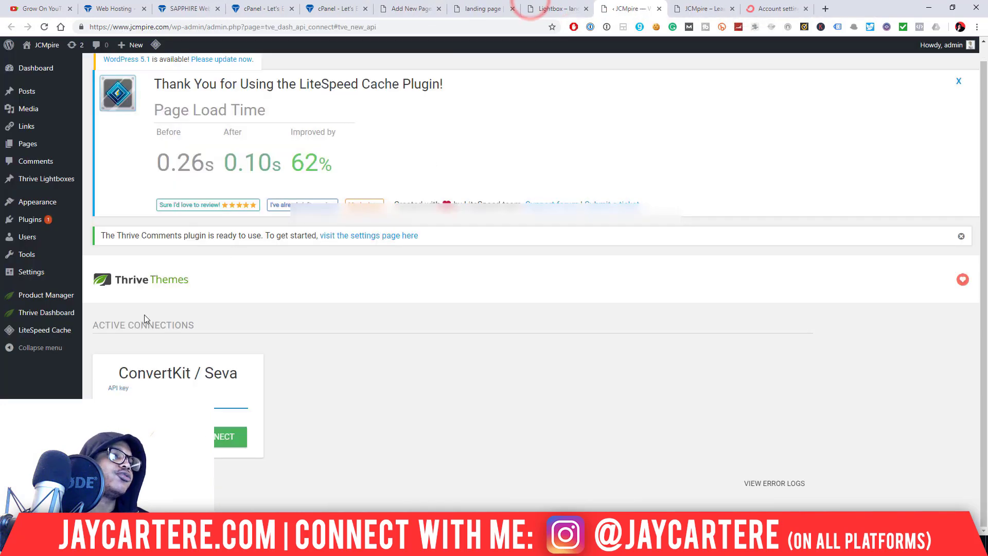
left_click(139, 391)
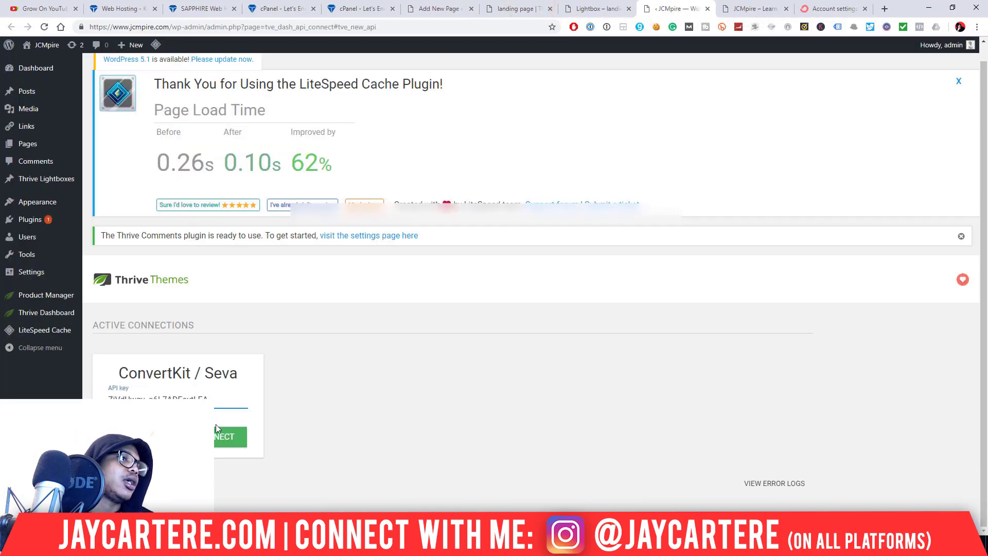
key("ctrl+w")
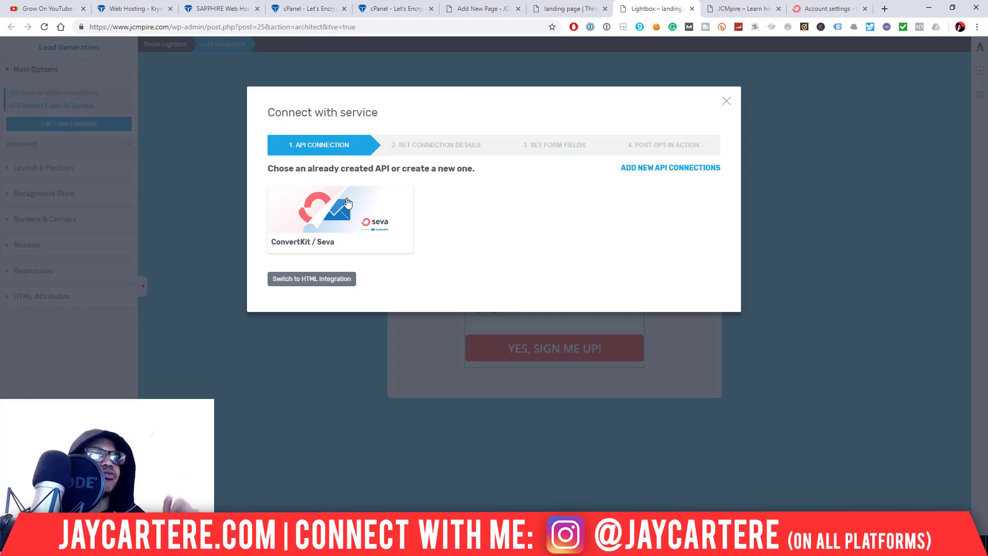
- Use the ConvertKit / Seva connection with the 'Profile landing page' list and no tags
left_click(321, 211)
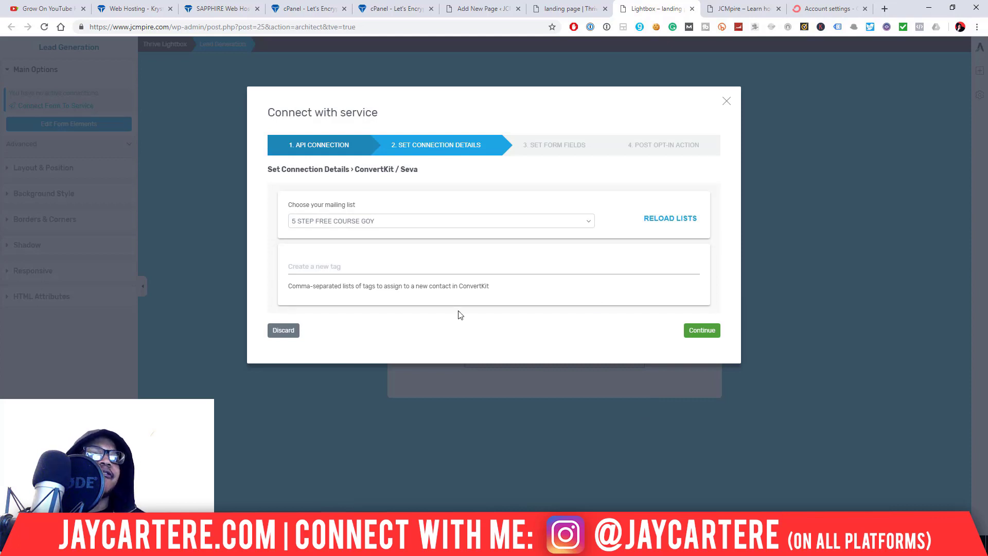
left_click(592, 225)
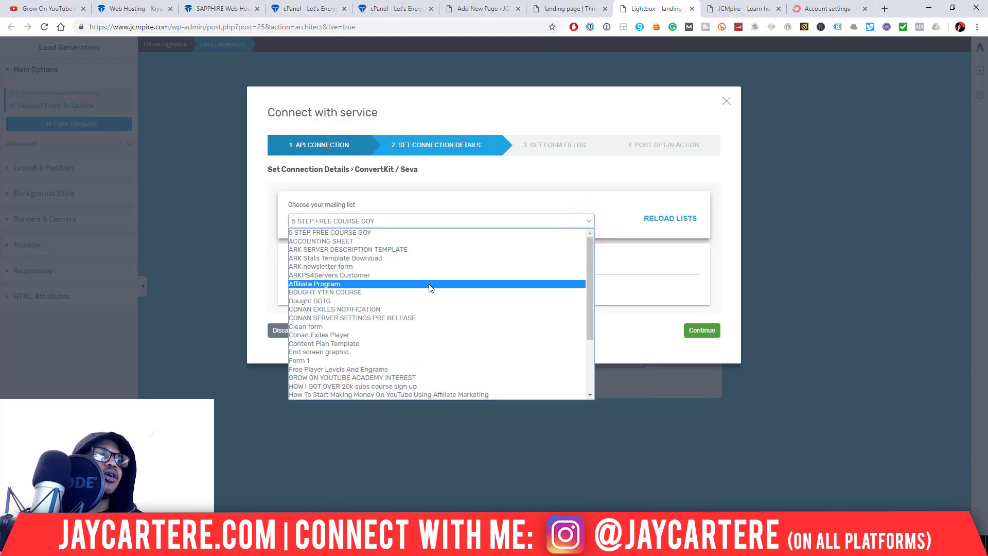
scroll(428, 284, "down", 3)
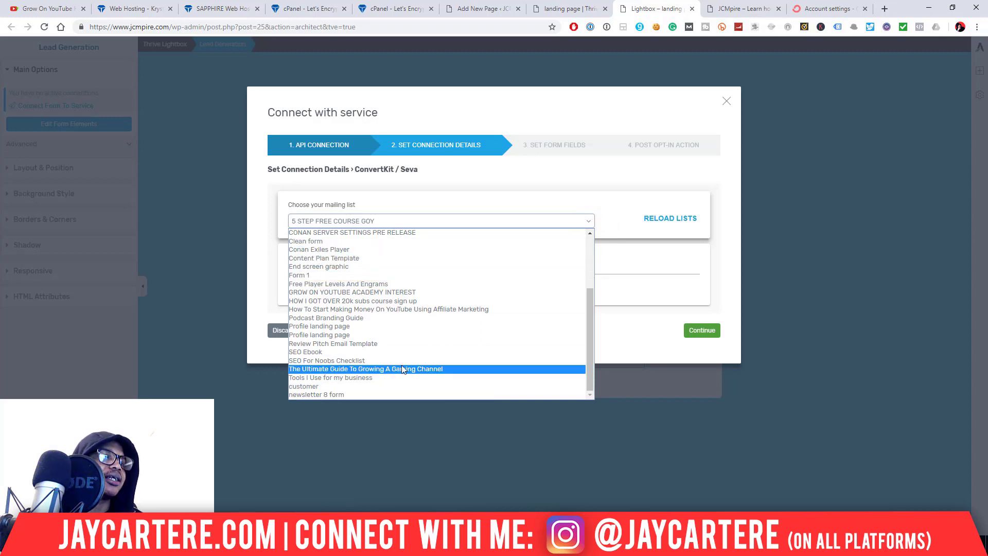
left_click(343, 332)
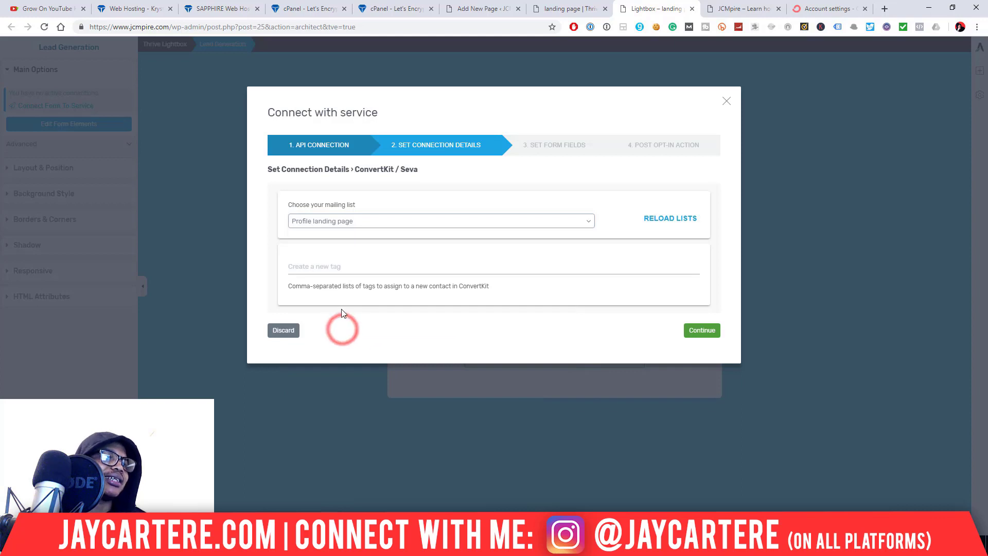
left_click(501, 263)
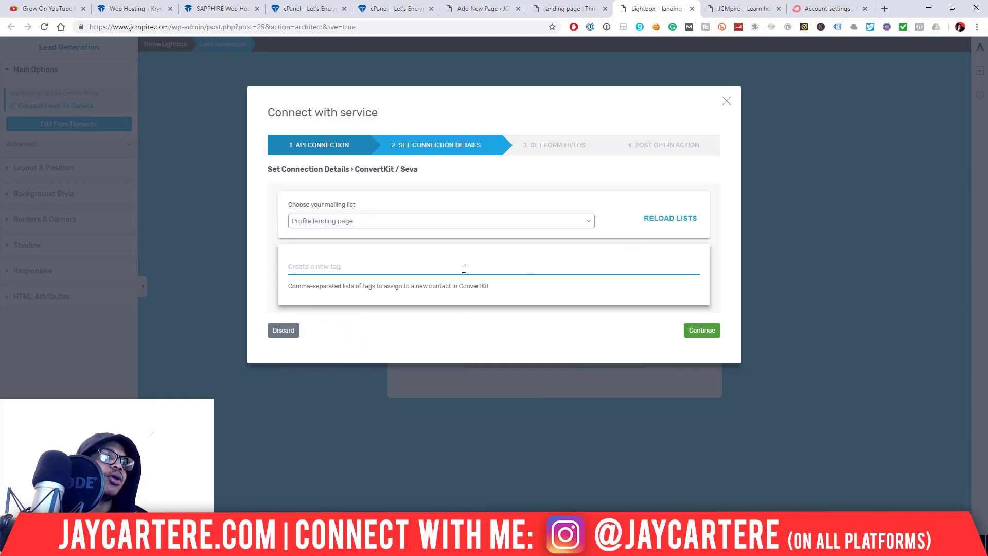
left_click(408, 221)
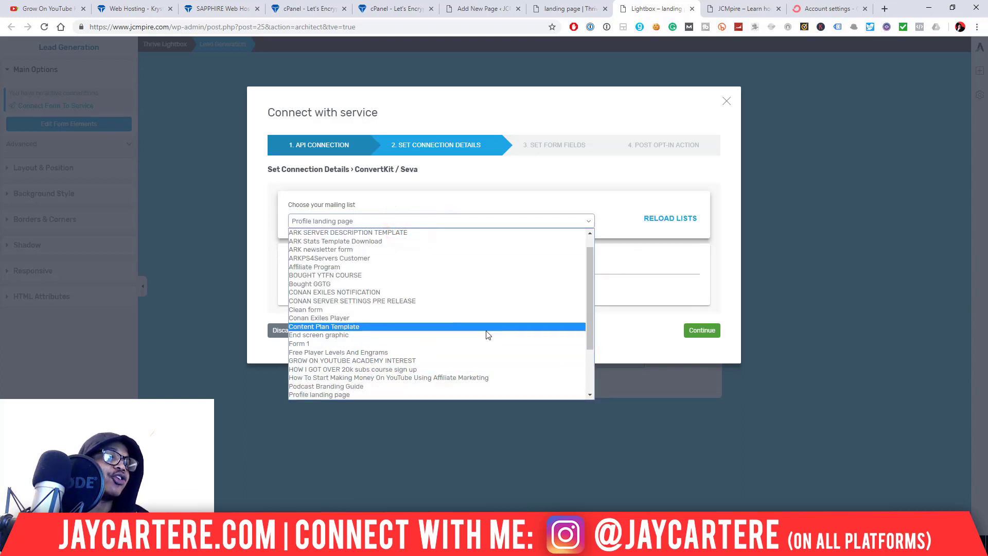
left_click(630, 293)
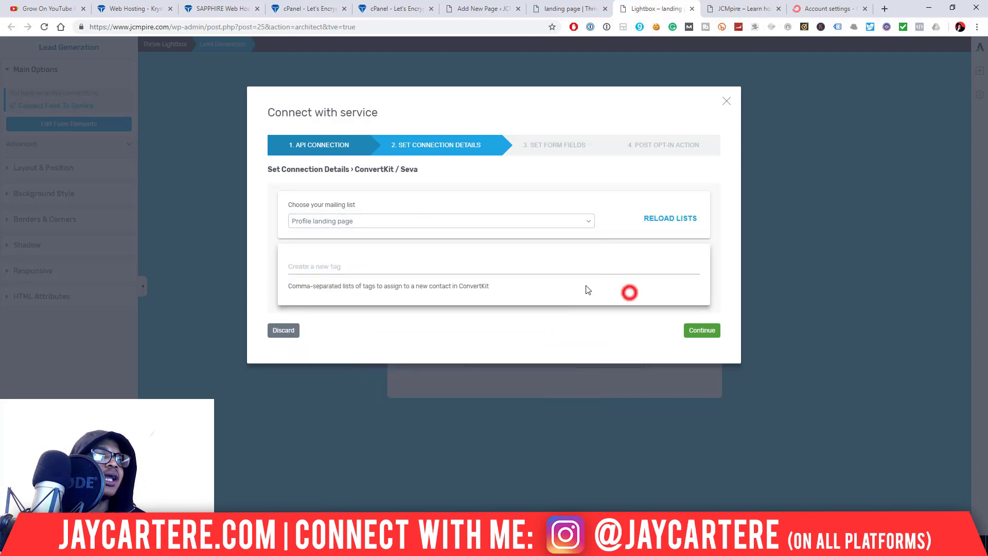
left_click(338, 267)
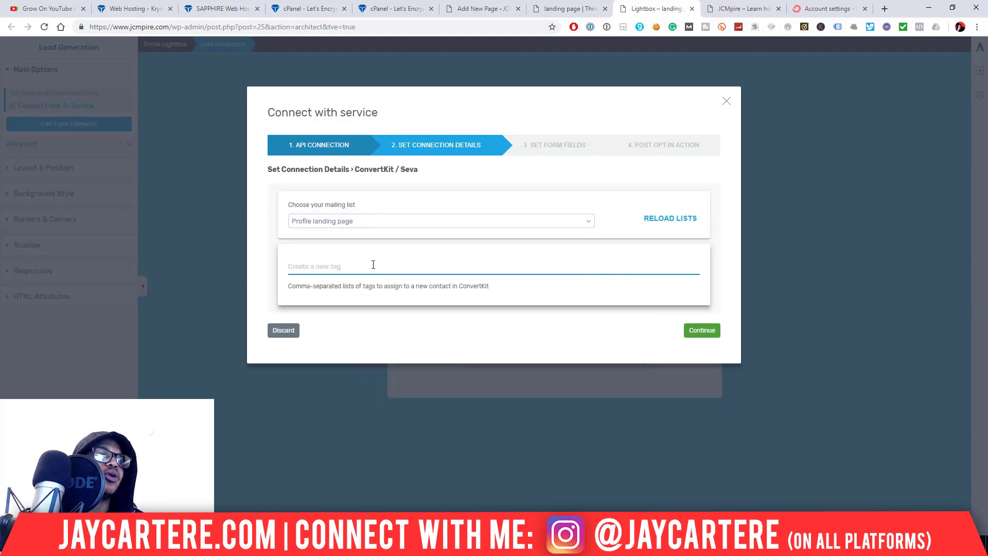
left_click(338, 263)
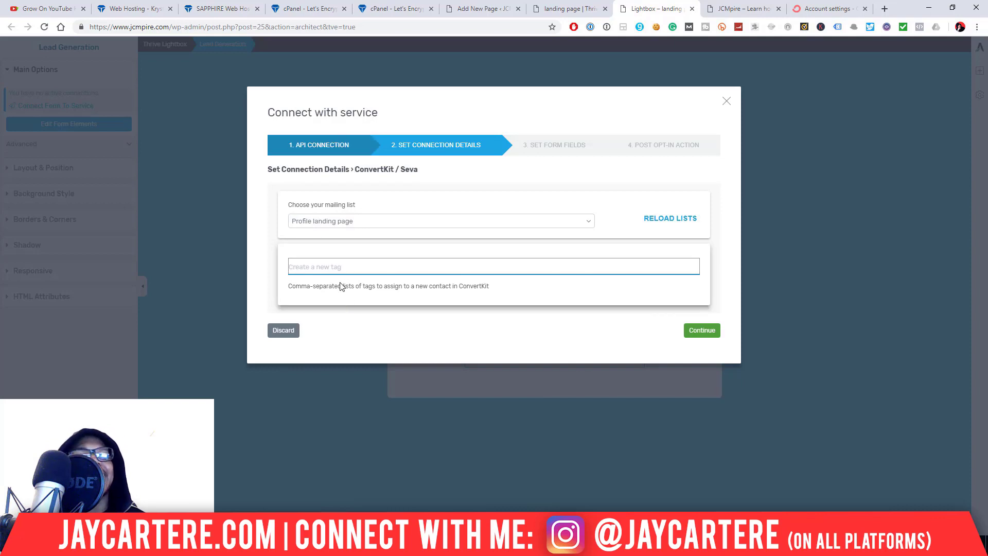
- Continue to Set Form Fields and mark Name as required, adding no extra field
left_click(702, 331)
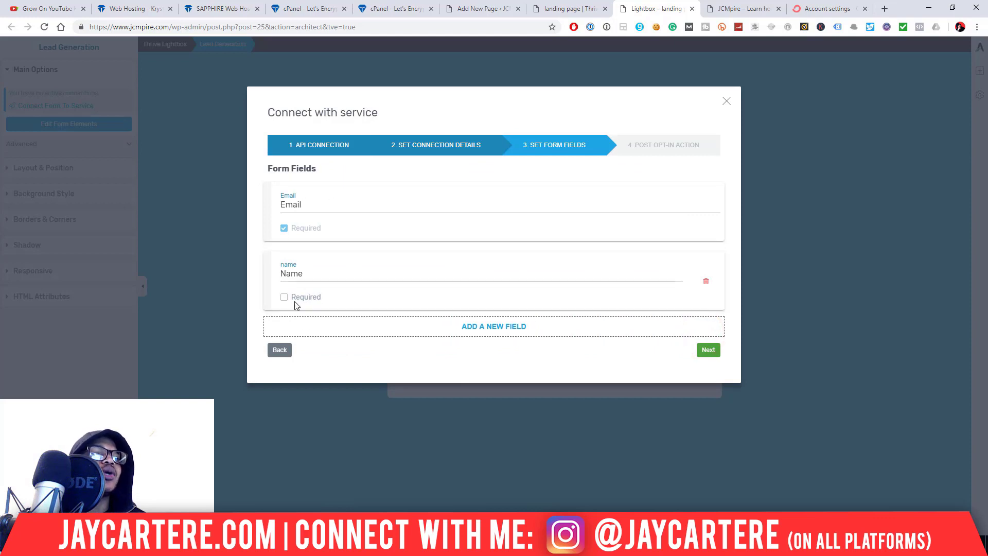
left_click(284, 299)
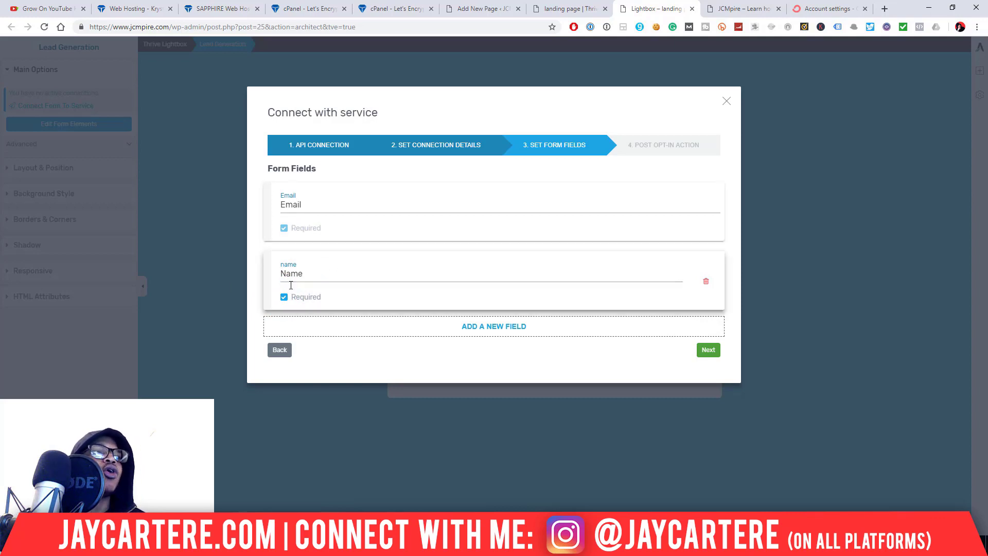
left_click(282, 303)
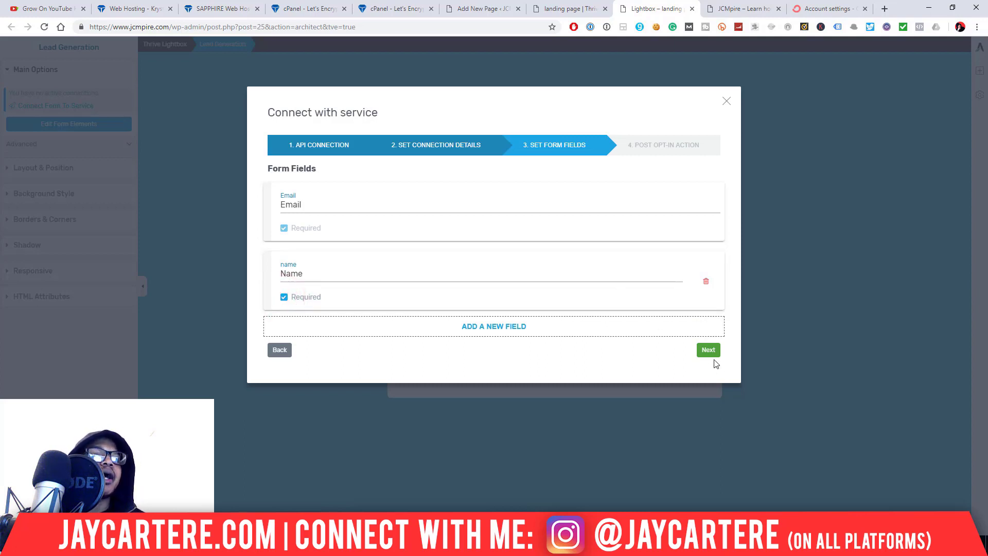
left_click(495, 330)
left_click(488, 328)
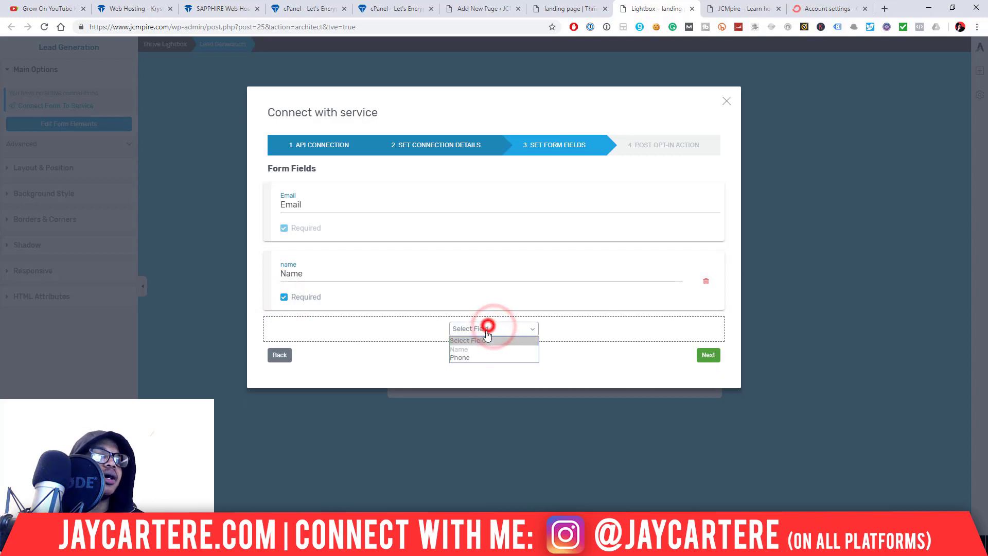
left_click(593, 366)
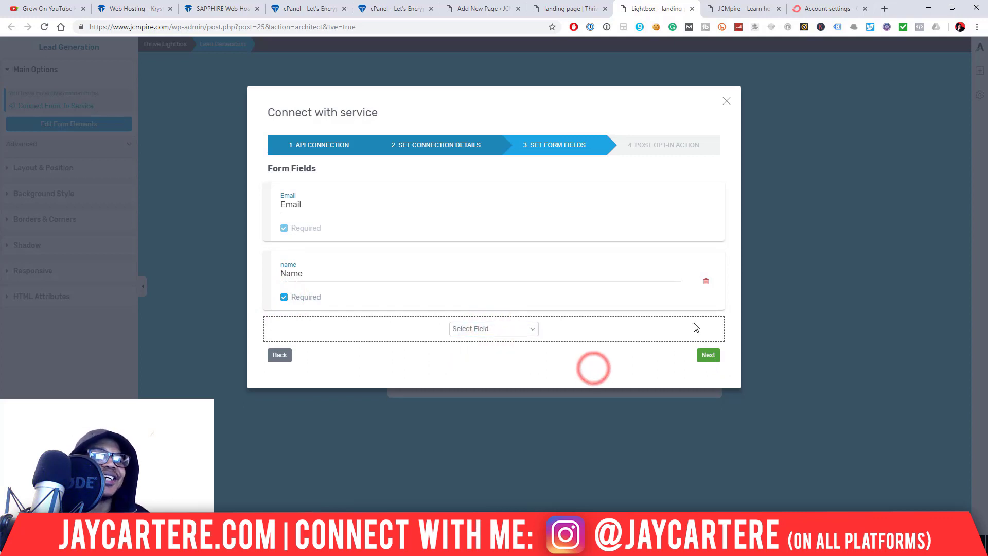
left_click(627, 357)
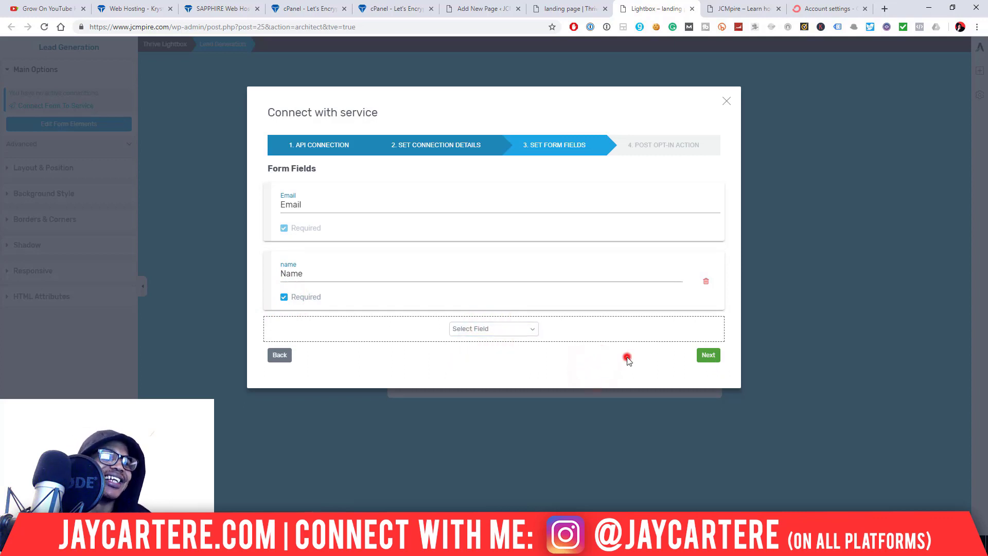
- At Post Opt-In Action, try the Success! notification, then choose Redirect to Custom URL
left_click(709, 355)
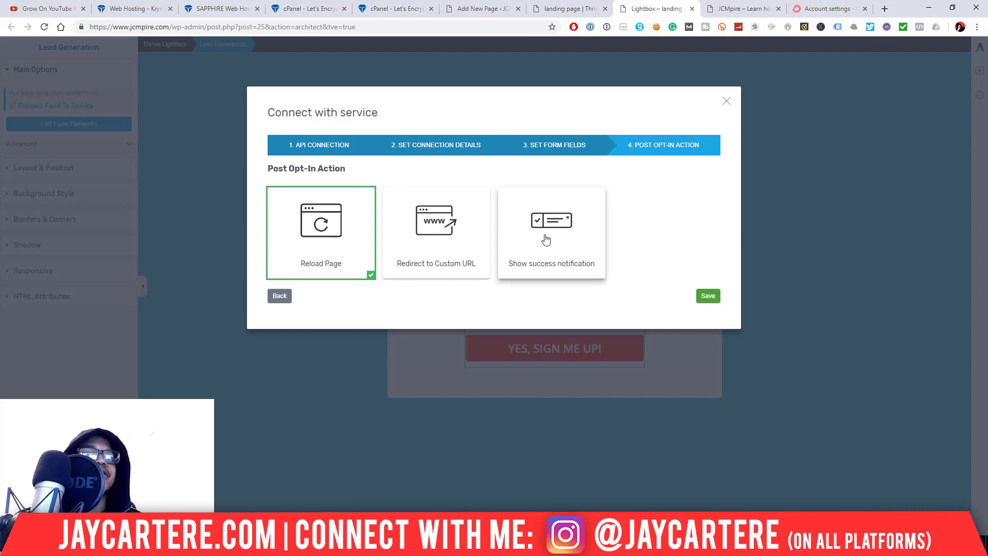
left_click(574, 225)
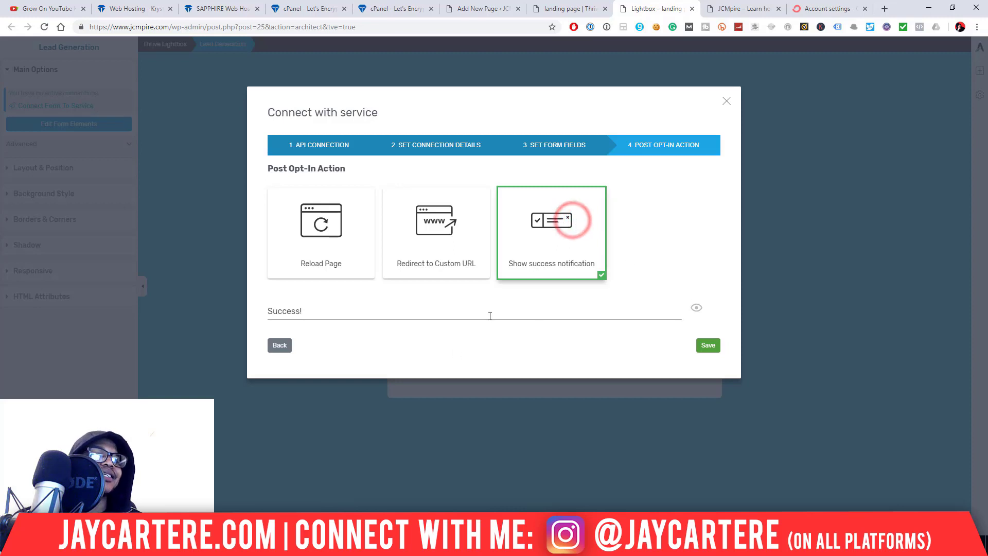
double_click(304, 311)
left_click(289, 311)
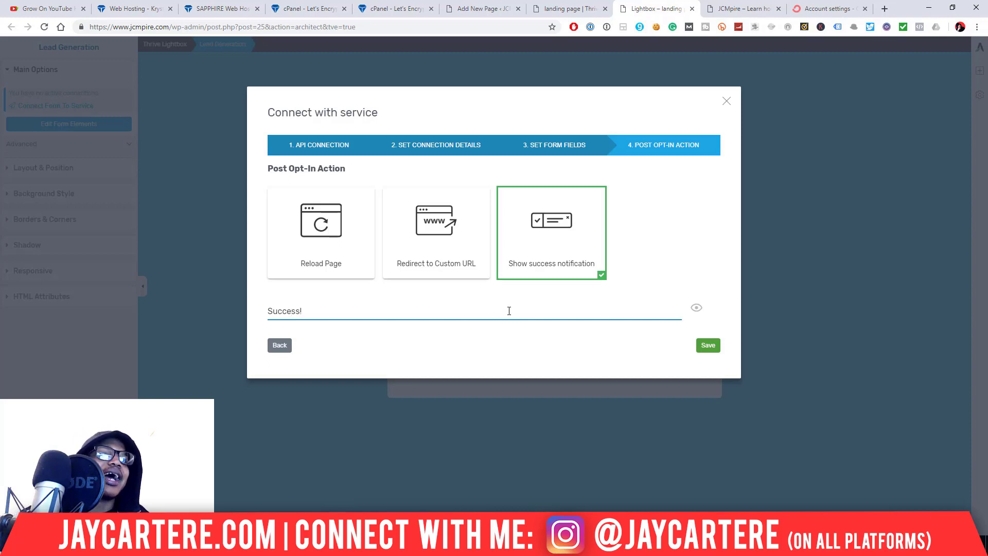
left_click(470, 265)
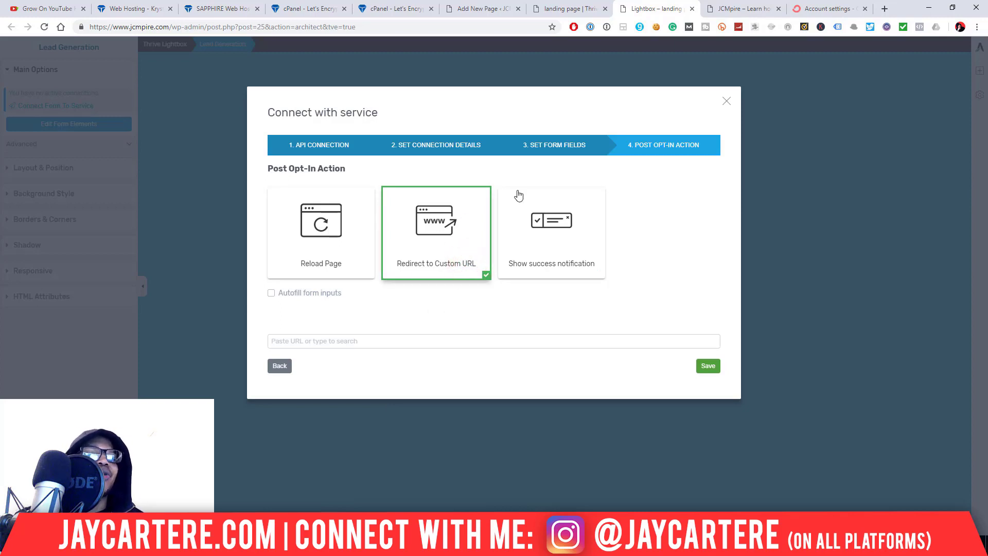
left_click(477, 343)
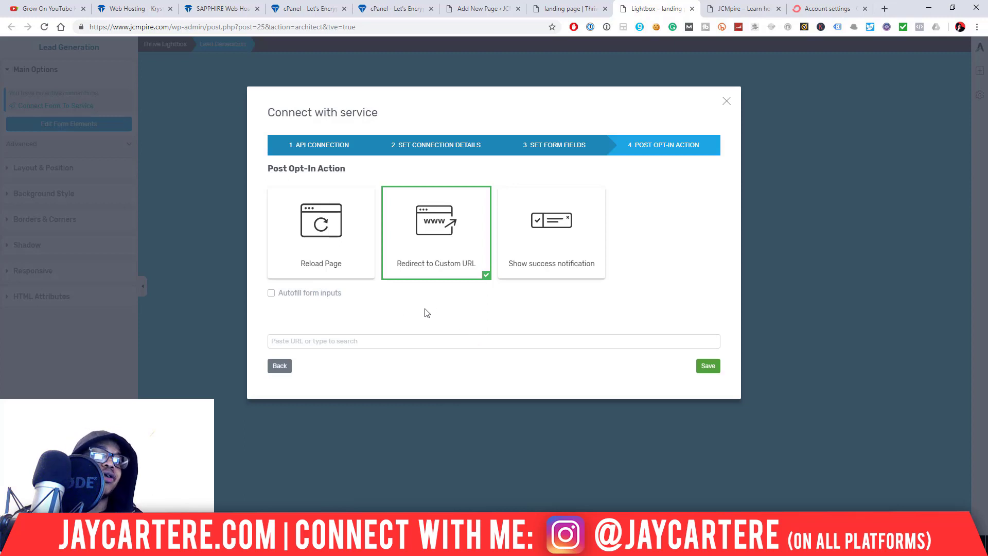
left_click(403, 344)
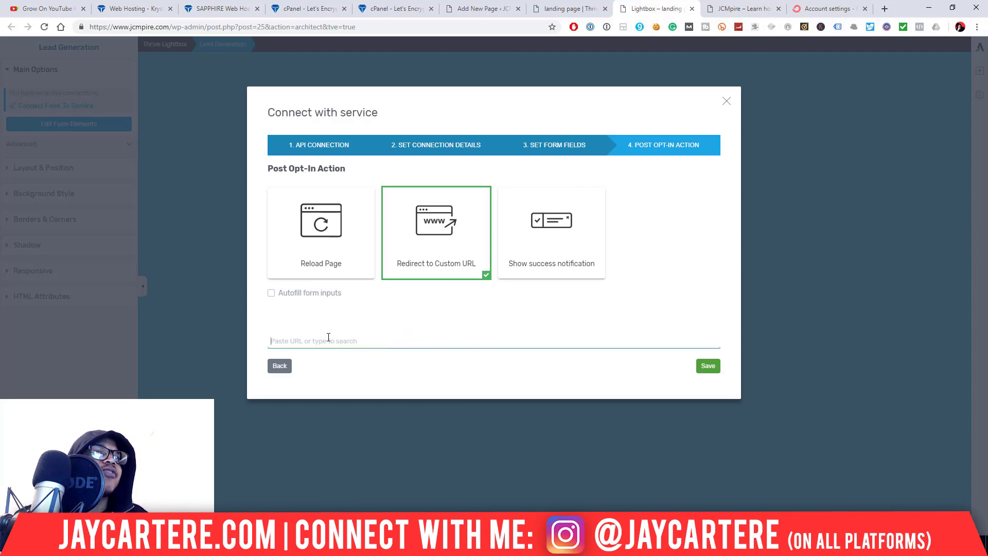
- Look up the landing page's permalink in the WordPress editor sidebar
left_click(569, 8)
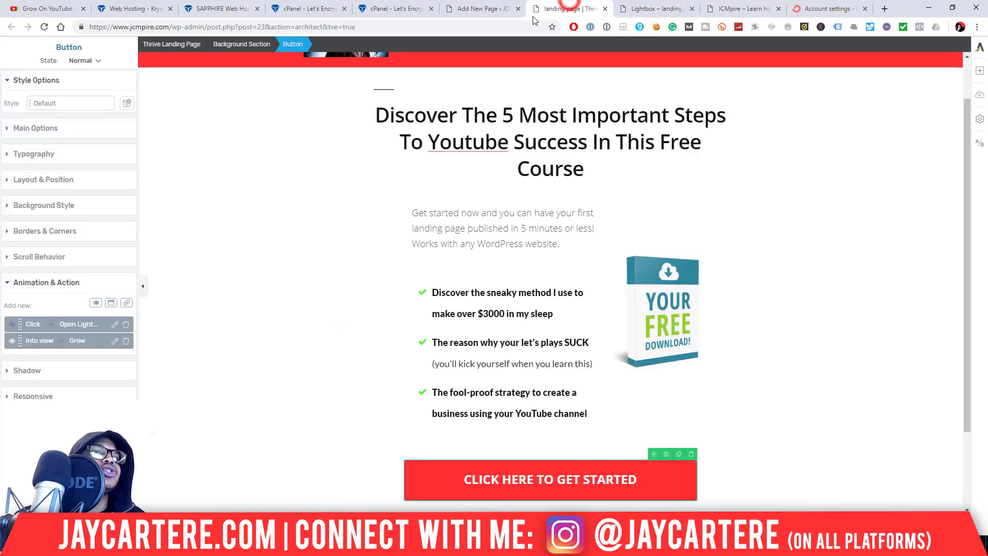
left_click(481, 9)
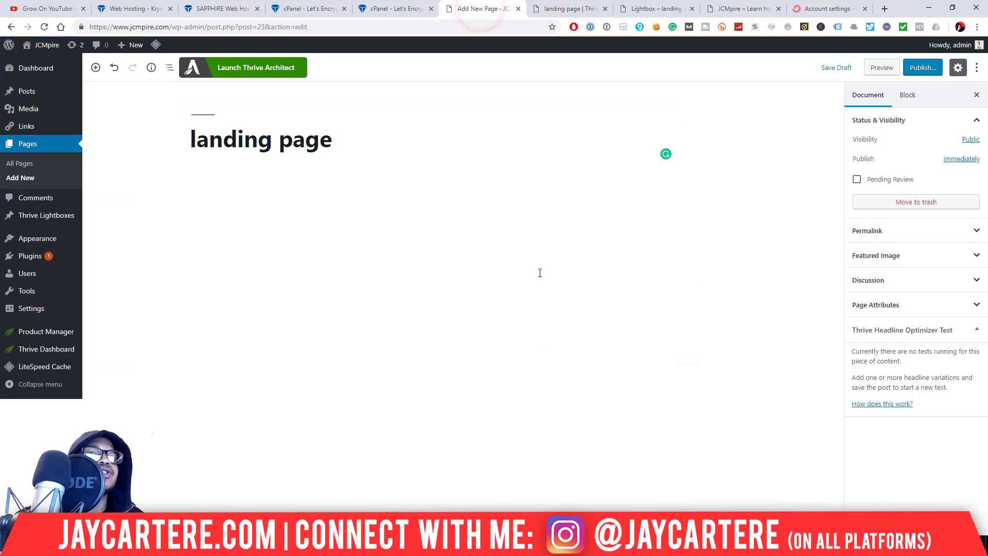
left_click(369, 133)
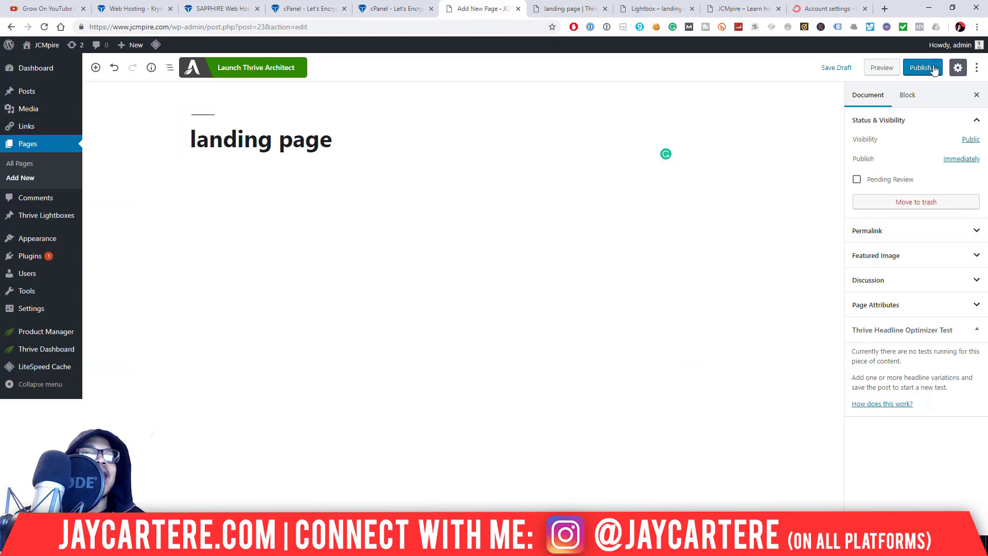
left_click(969, 231)
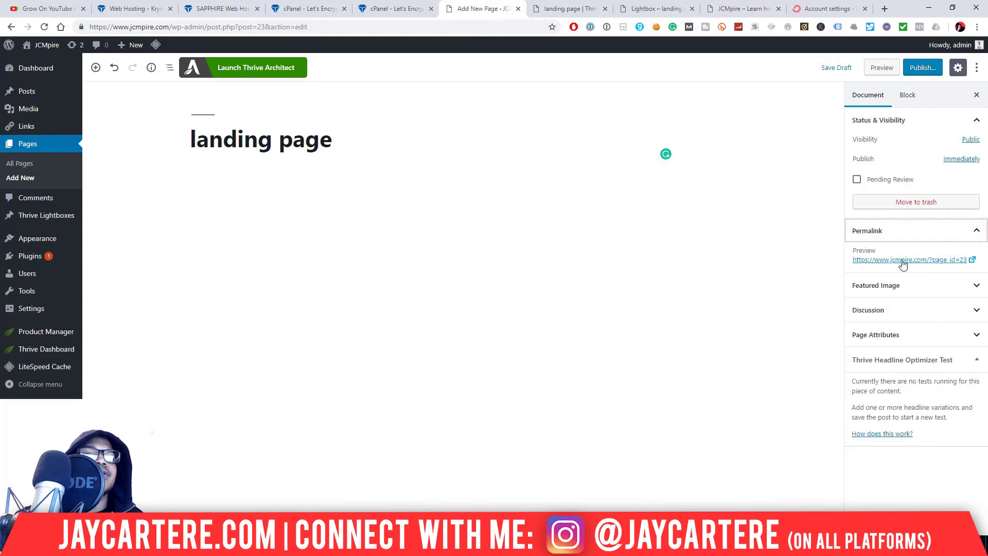
left_click(954, 232)
left_click(931, 230)
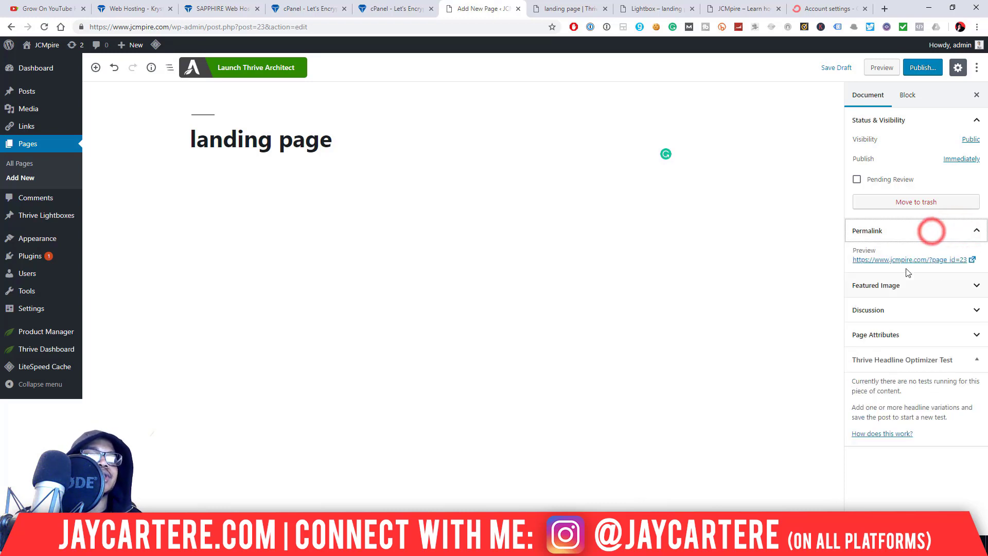
right_click(923, 260)
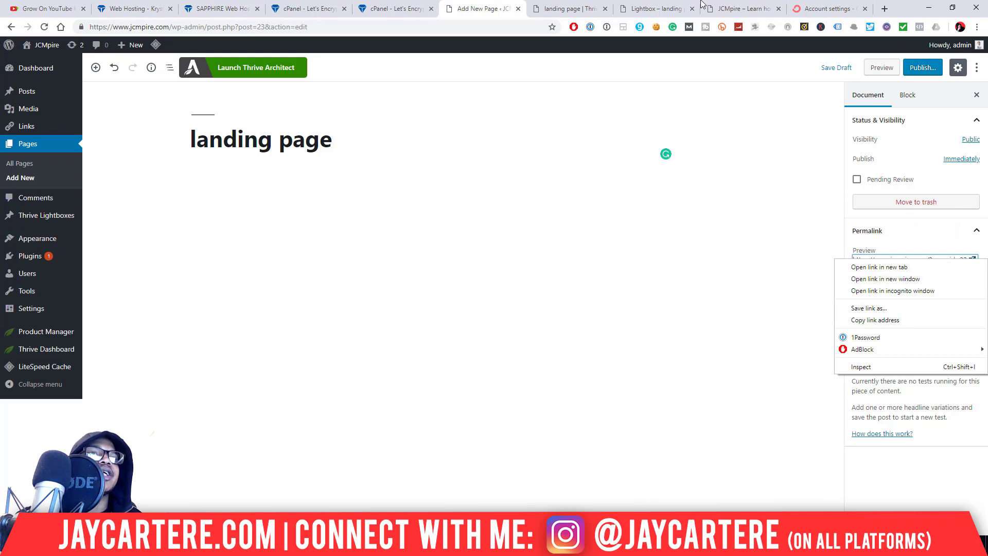
- Revisit the redirect URL field, then bring up the Choose Landing Page Template dialog
left_click(737, 9)
left_click(655, 8)
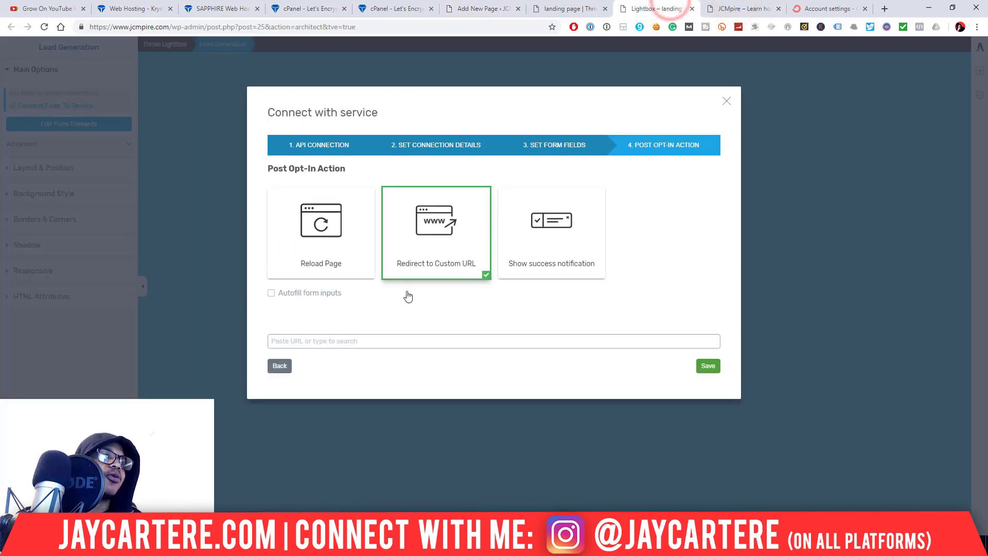
left_click(356, 342)
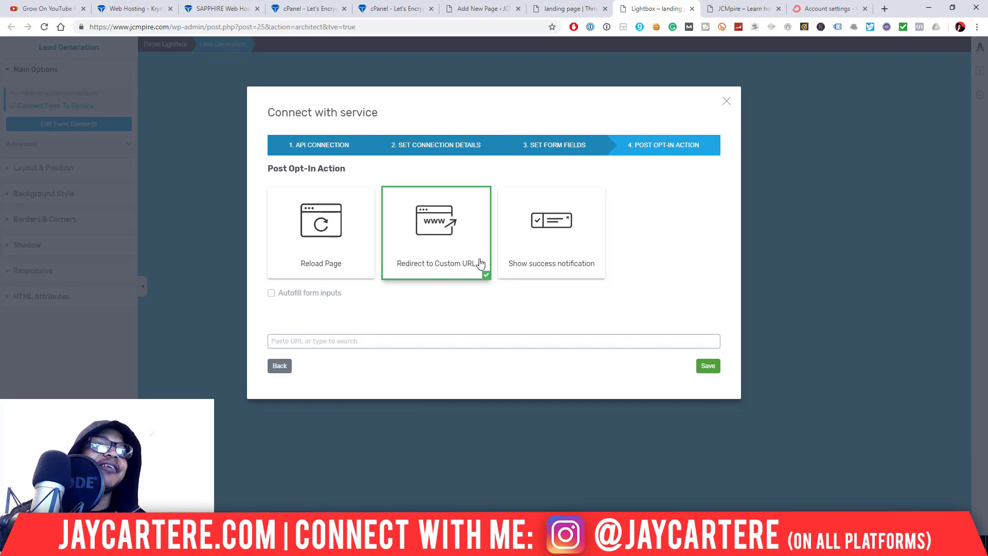
left_click(555, 6)
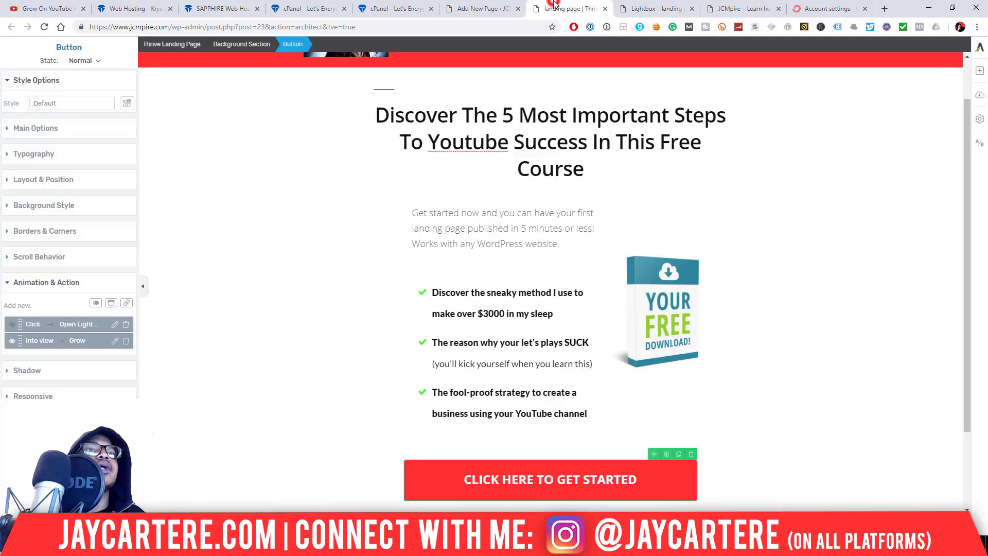
left_click(981, 95)
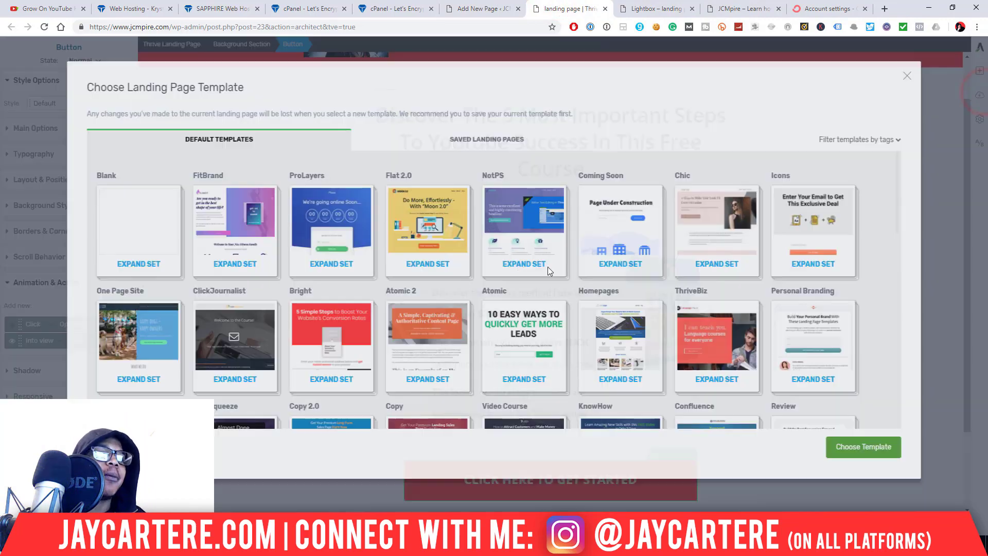
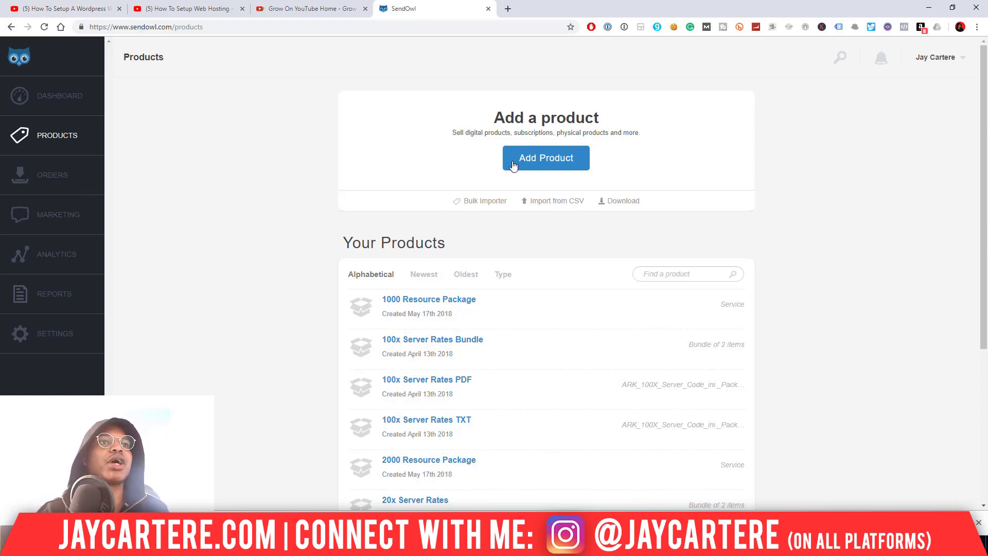
- Start a new SendOwl product and preview the software, redirect and drip product types
left_click(550, 163)
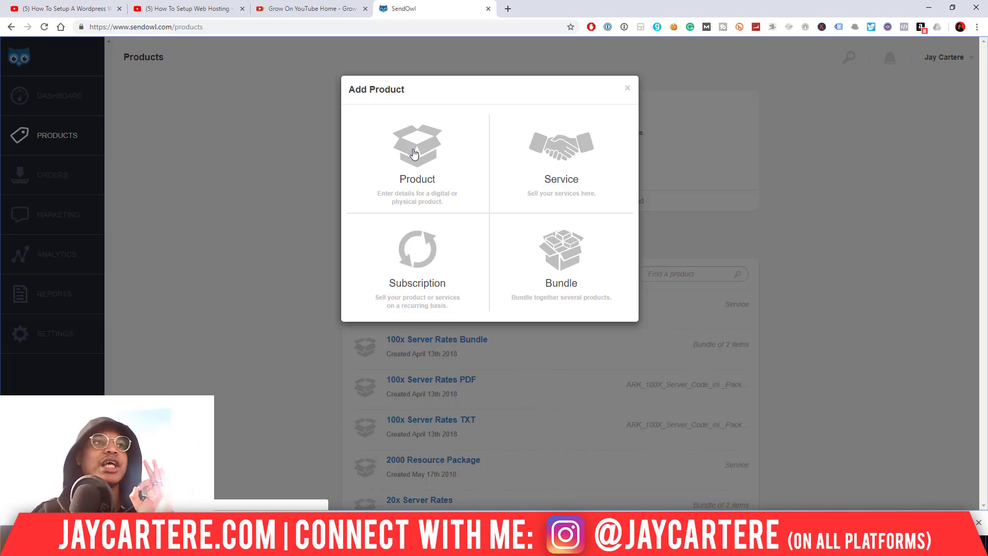
left_click(414, 153)
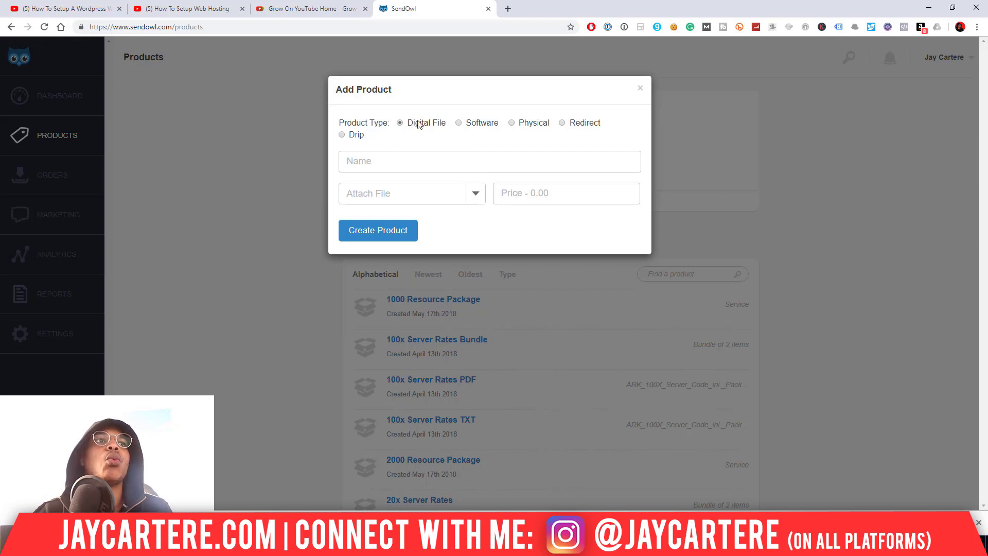
left_click(458, 123)
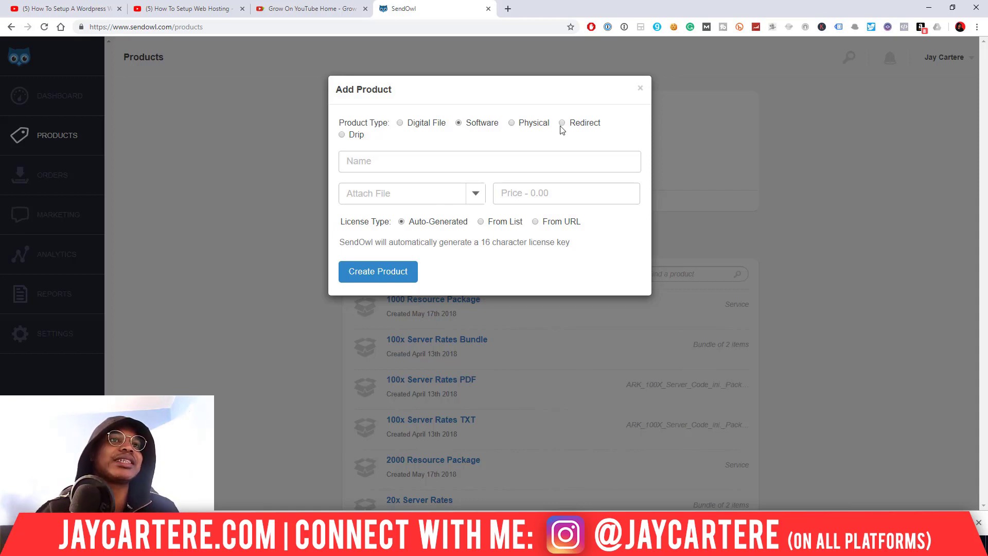
left_click(401, 124)
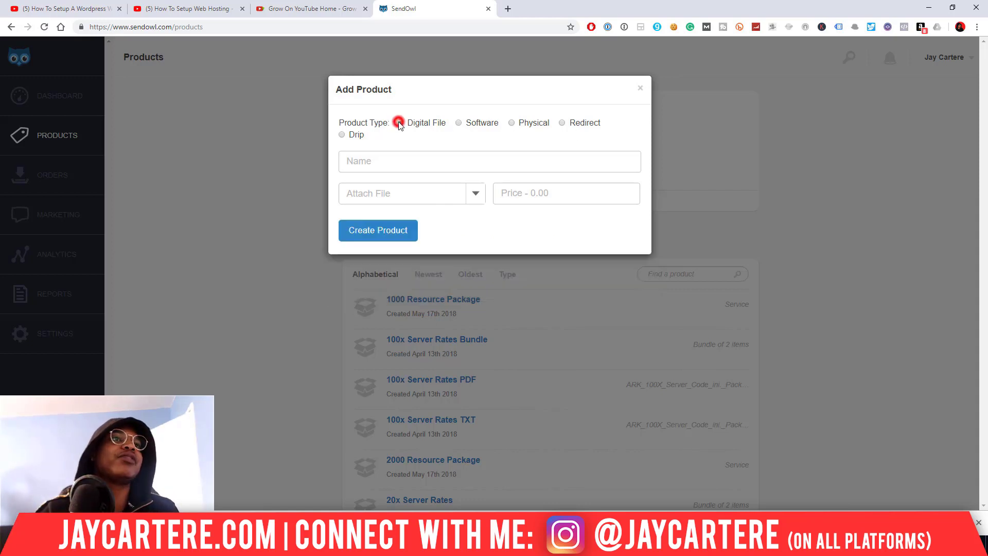
left_click(563, 122)
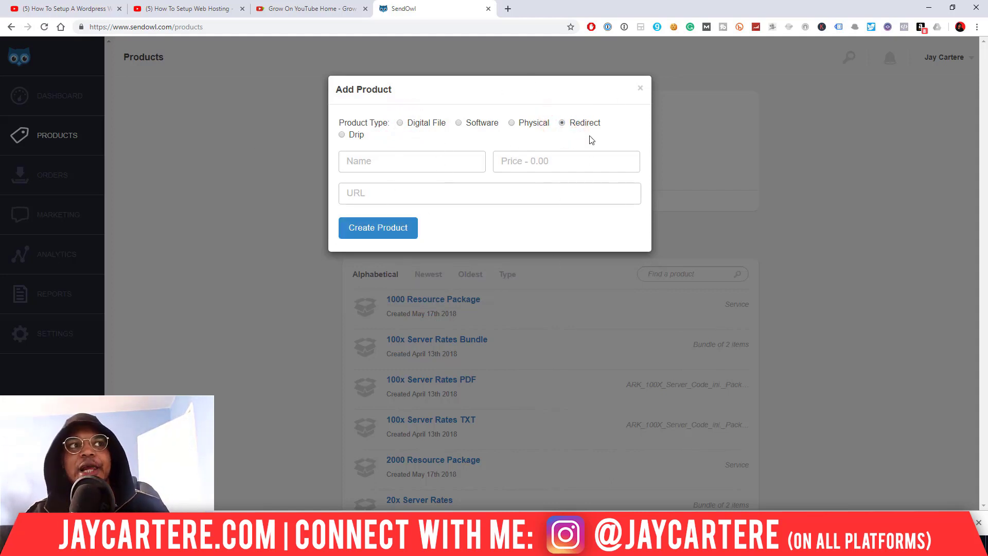
left_click(342, 135)
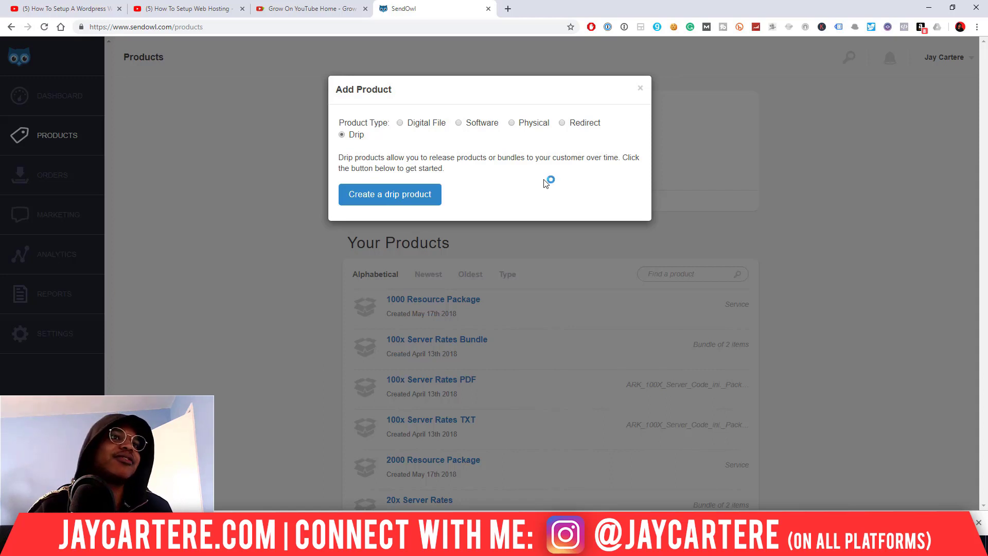
- Check the physical product fields and sales limit, then settle on Digital File
left_click(512, 124)
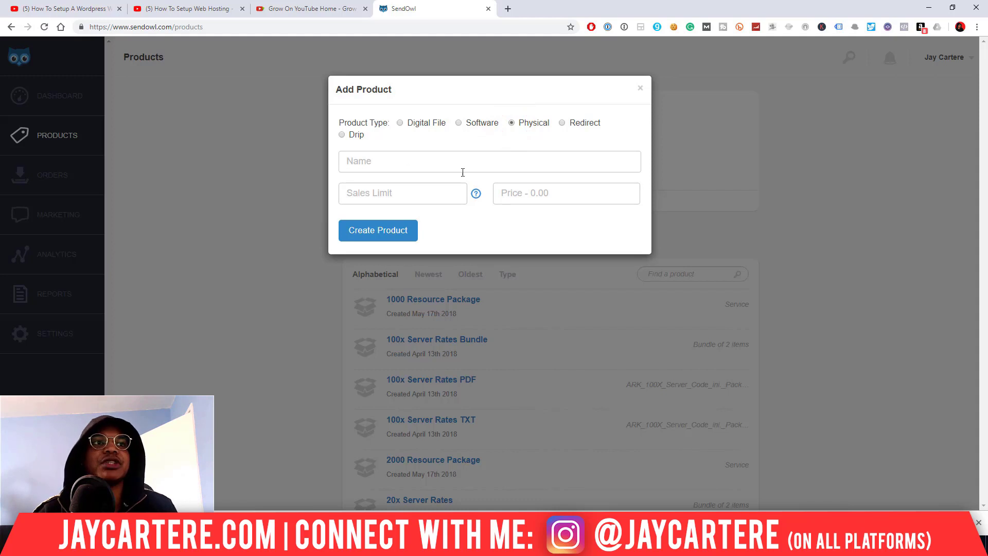
left_click(415, 194)
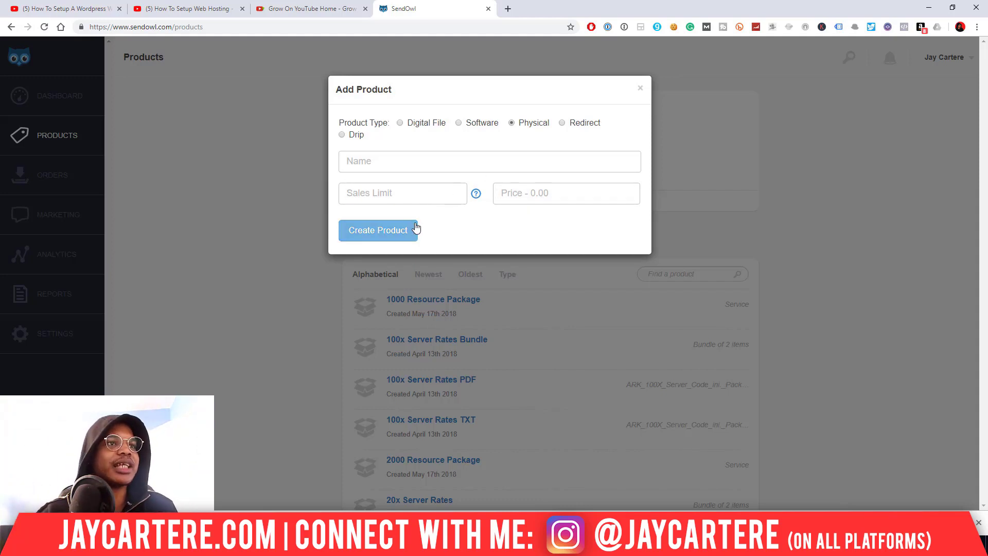
mouse_move(476, 199)
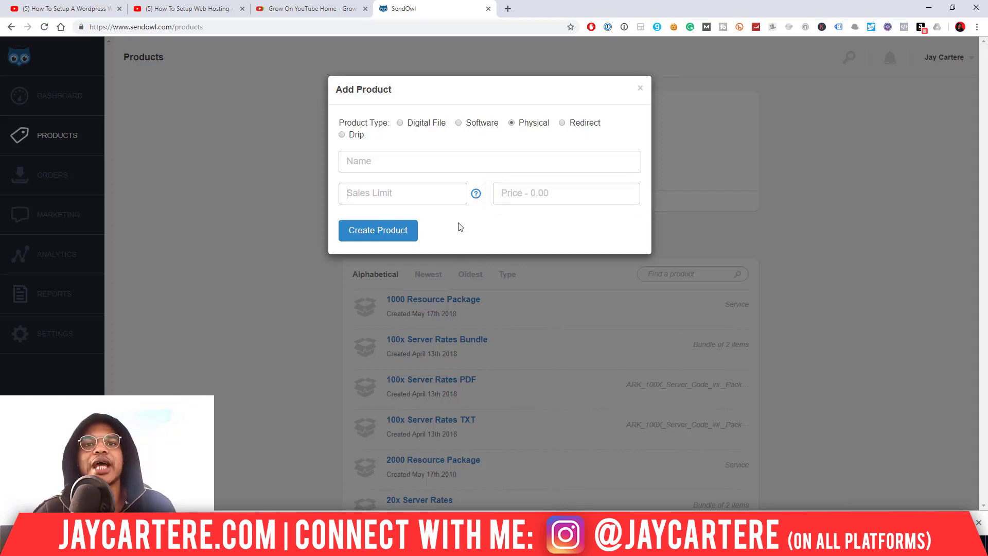
left_click(476, 222)
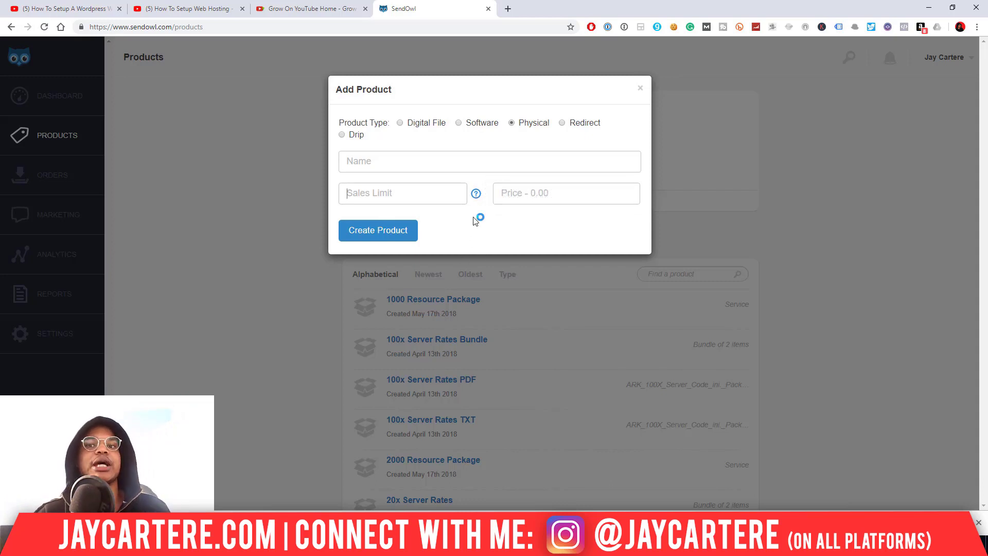
left_click(400, 123)
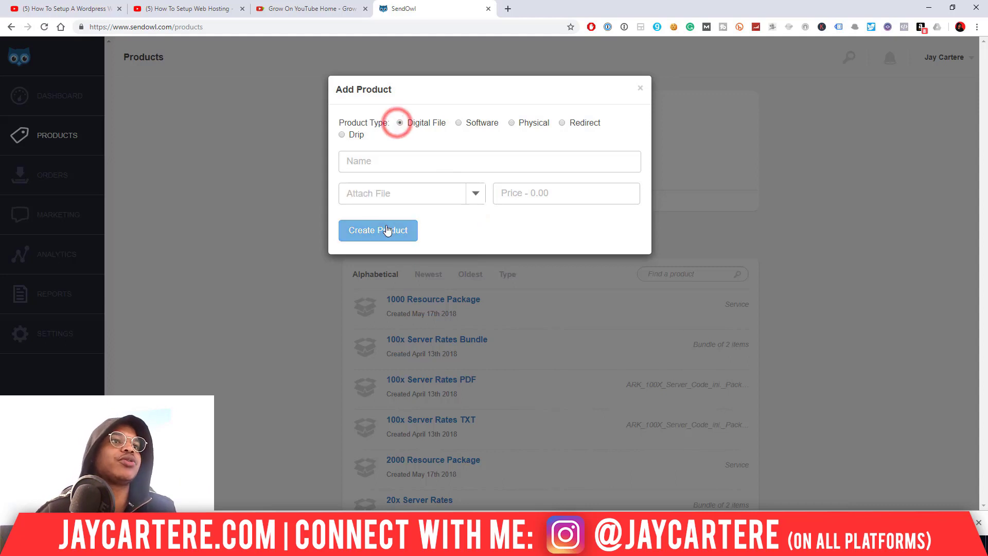
- Name the product 'test product' and upload 'ARK 3X Server Code ini. Package.txt' from Creative Cloud Files
left_click(404, 161)
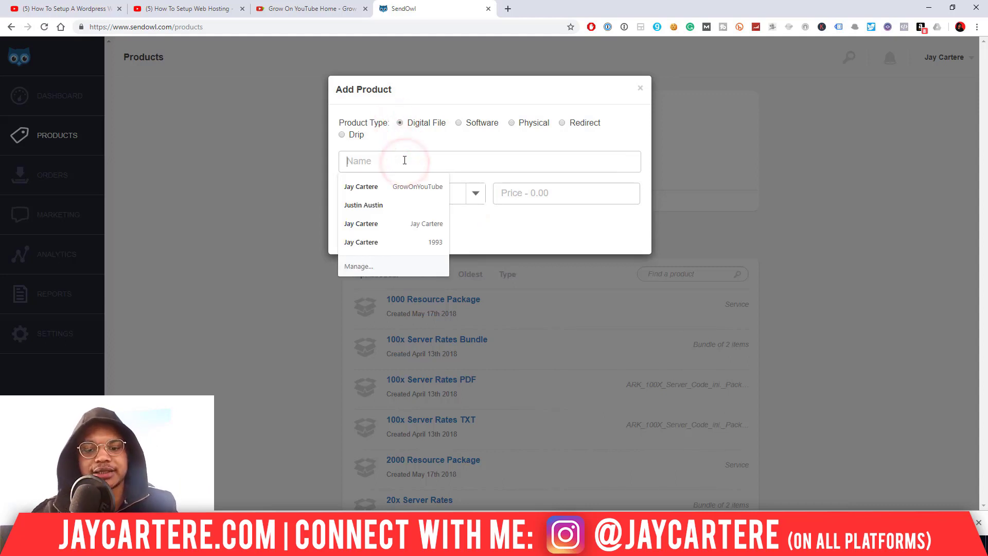
type("test product")
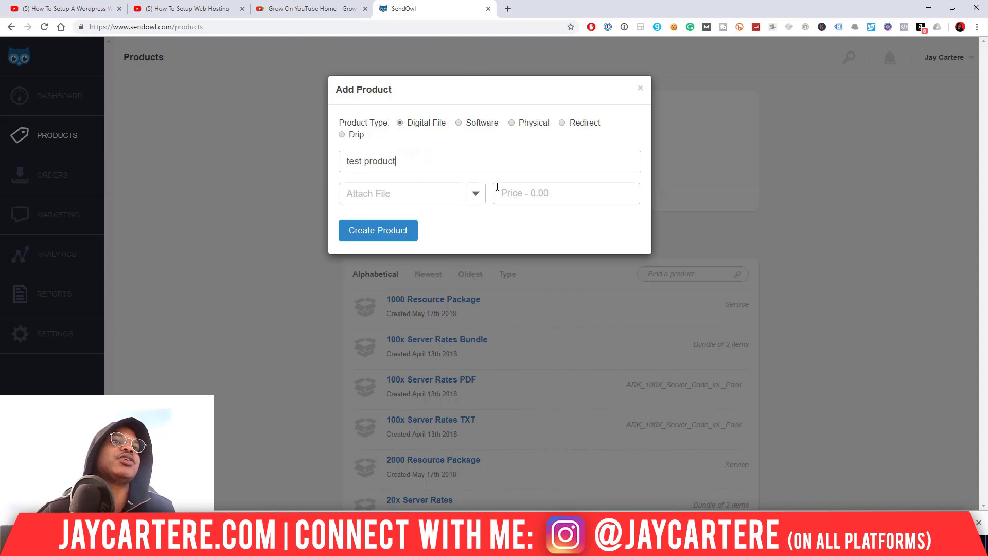
left_click(476, 193)
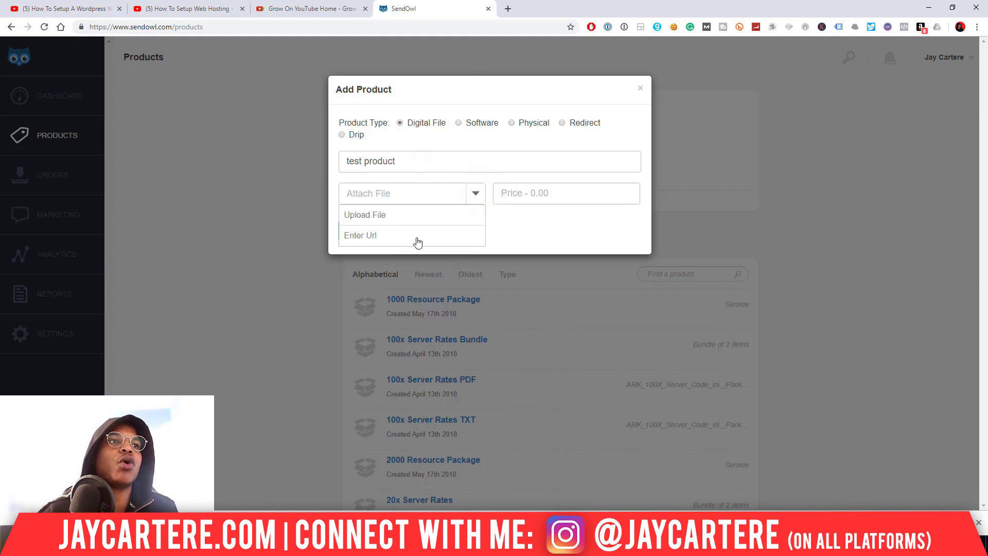
left_click(538, 231)
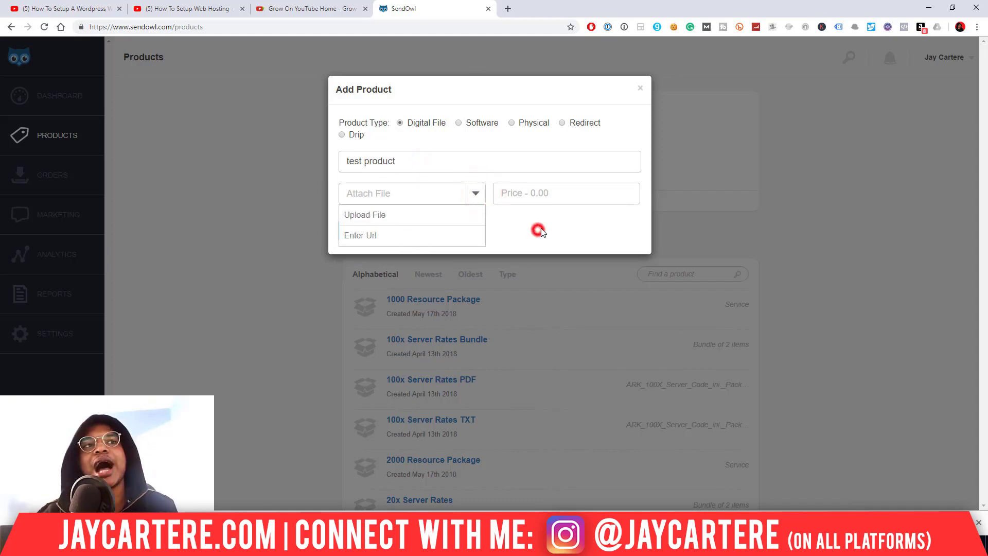
left_click(477, 193)
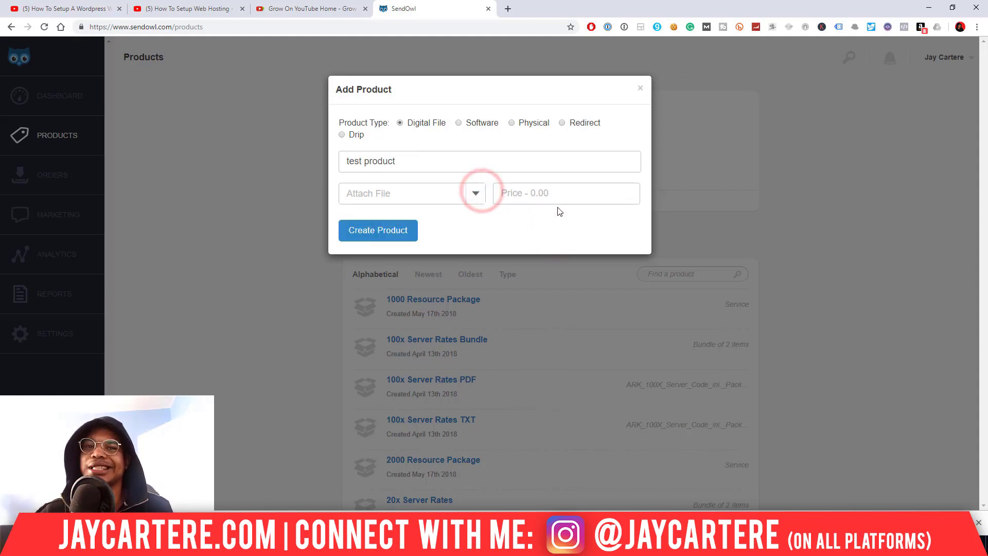
left_click(477, 194)
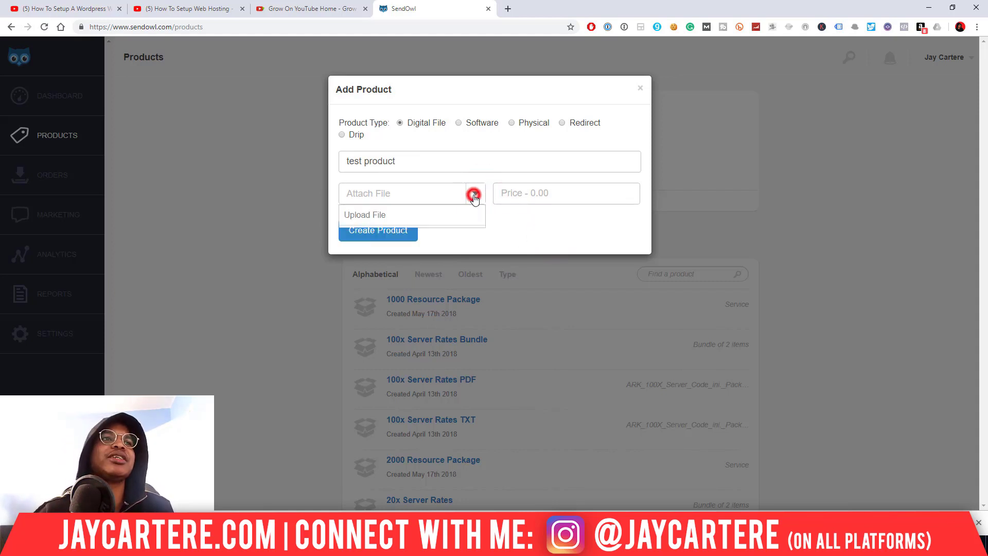
left_click(406, 216)
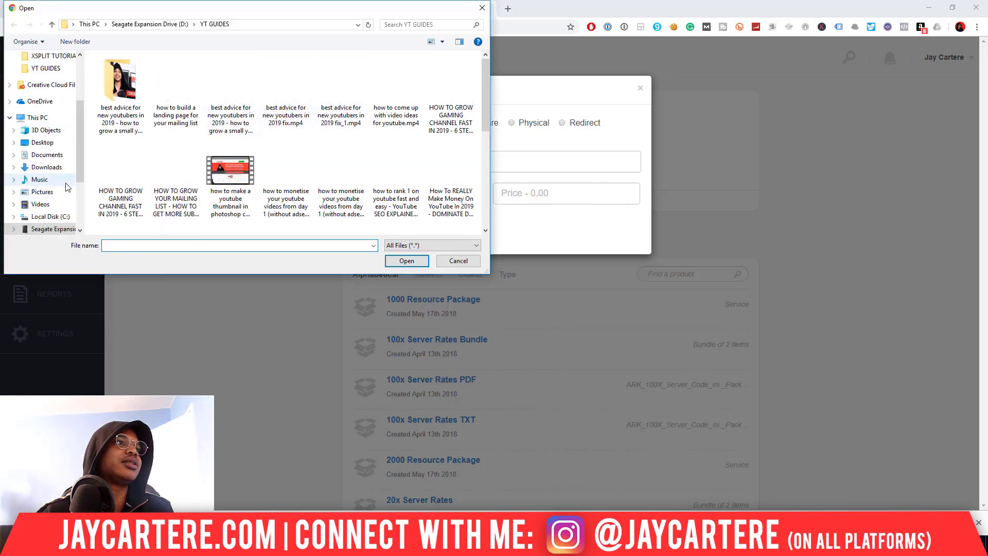
scroll(66, 186, "up", 3)
left_click(62, 179)
left_click(153, 82)
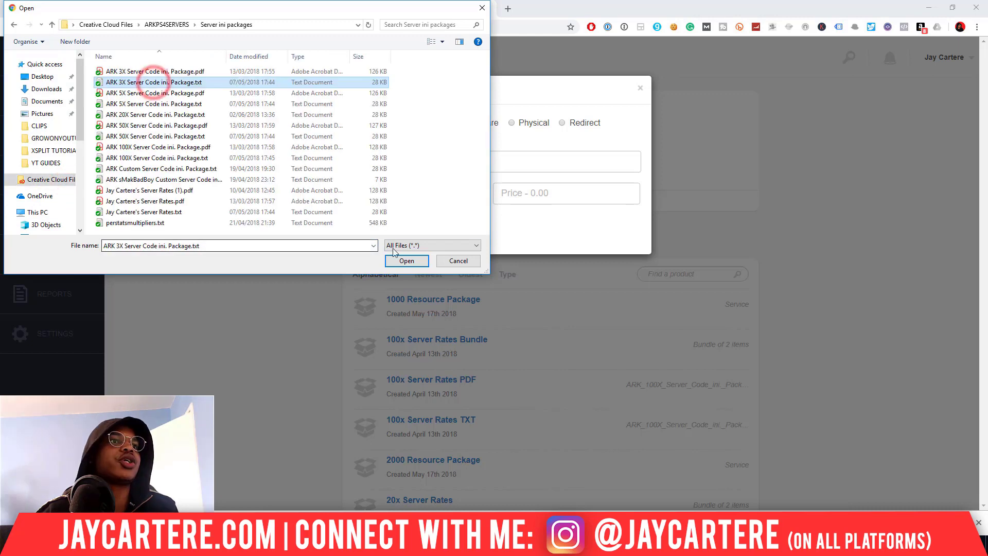
left_click(407, 261)
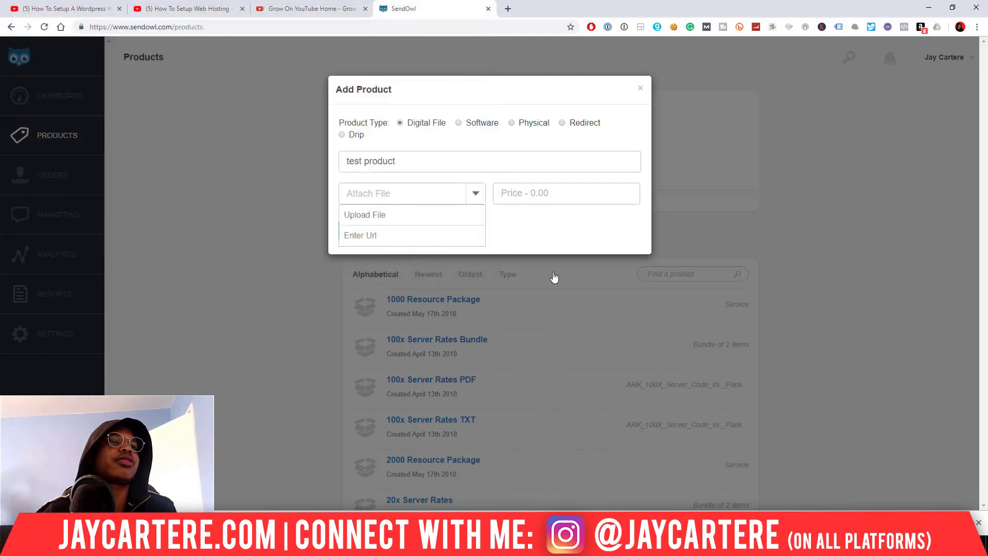
- Set the price to 19.99 and create the product
left_click(555, 194)
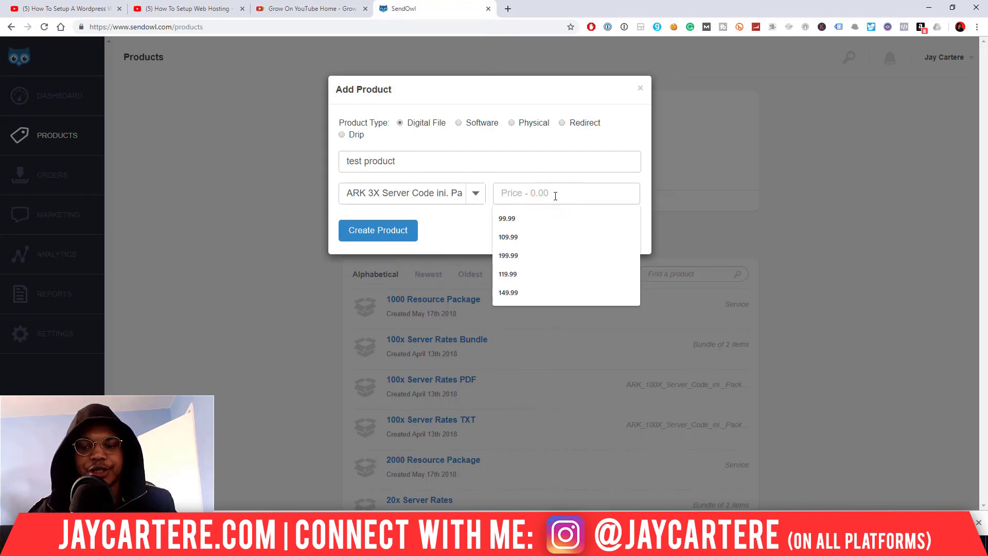
type("19")
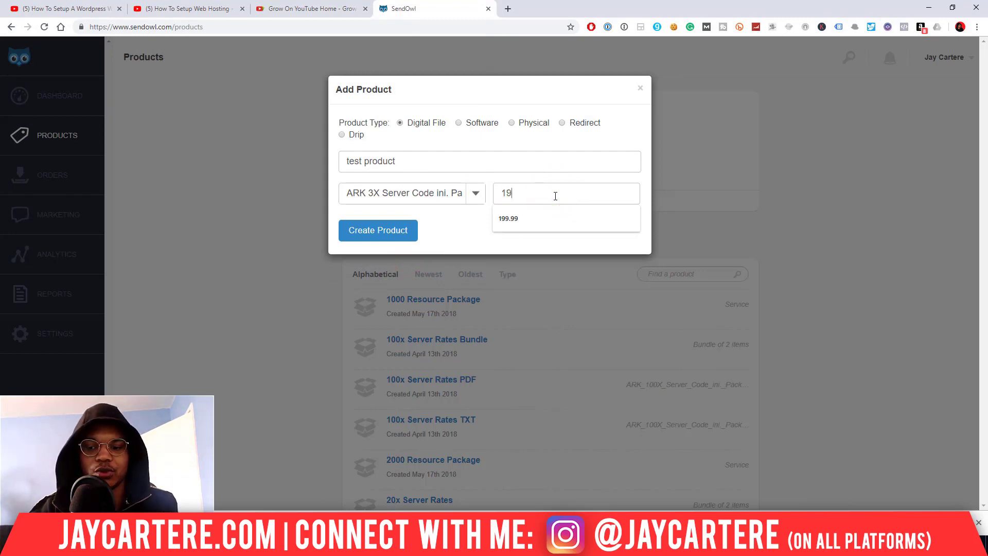
type(".99")
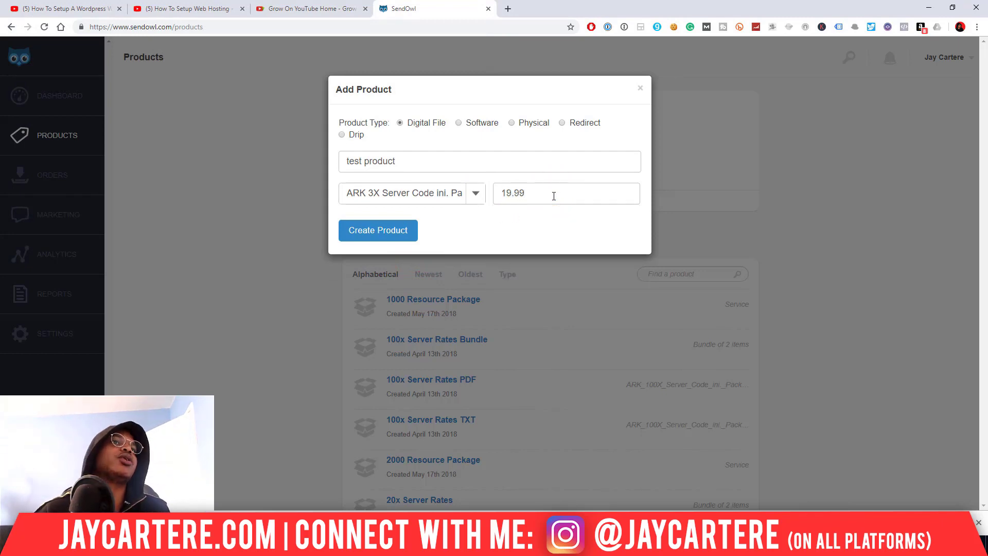
left_click(394, 229)
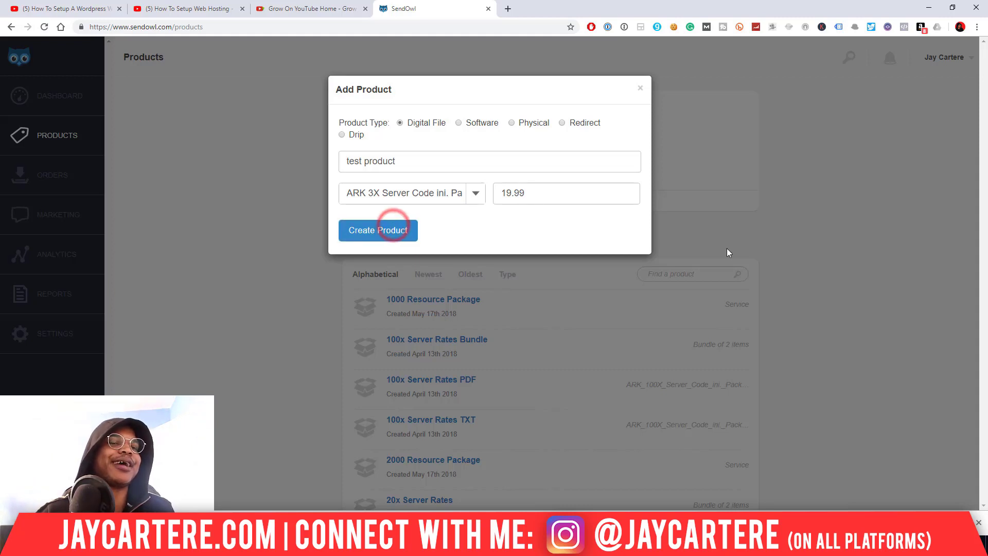
left_click(406, 226)
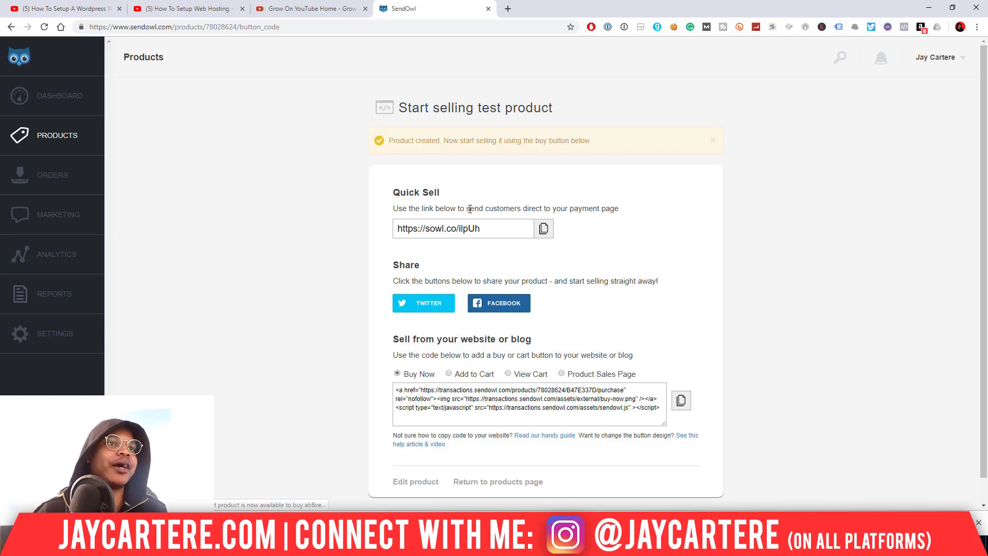
- Select the Quick Sell link and briefly visit the arkps4servers settings page in a new tab
left_click(491, 231)
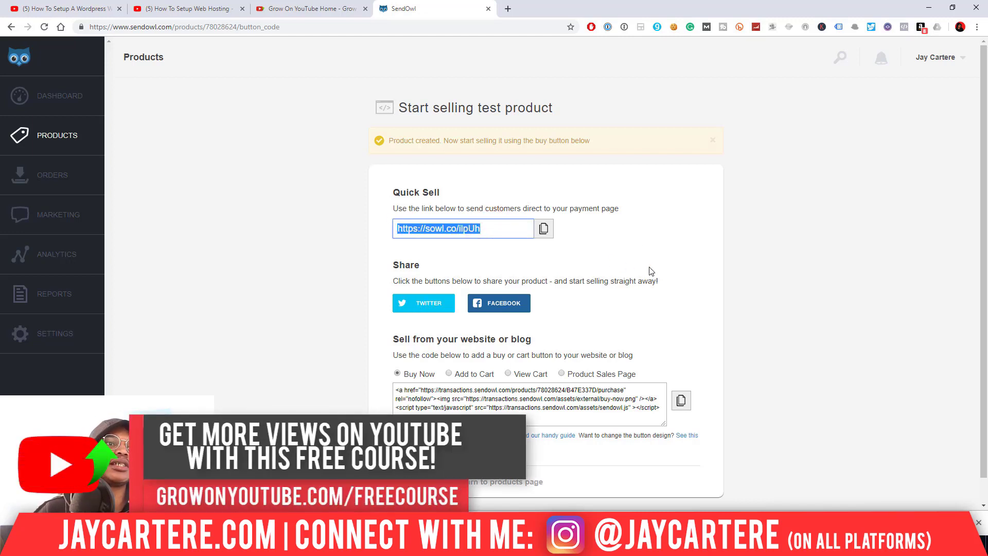
scroll(651, 271, "down", 1)
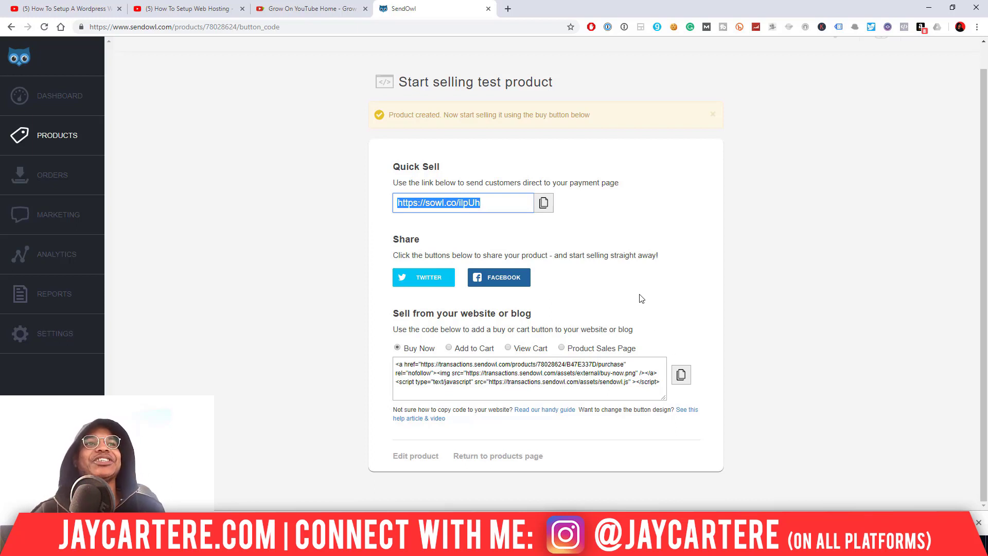
left_click(508, 9)
type("arkserv")
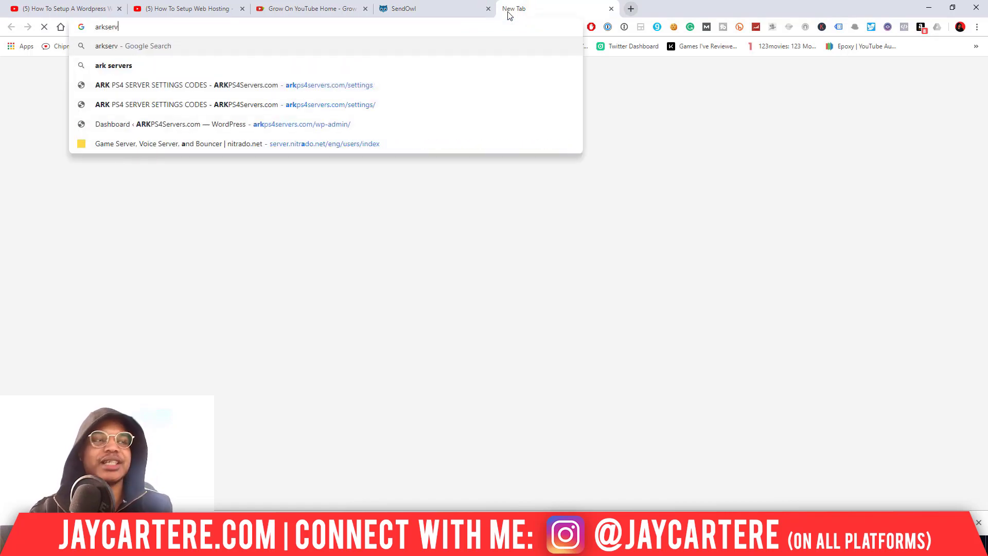
left_click(360, 68)
left_click(442, 15)
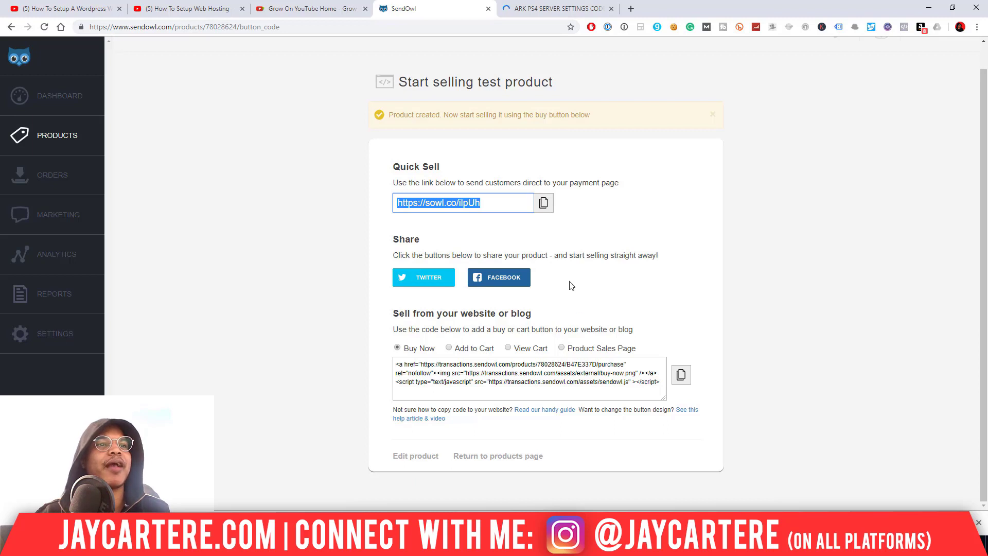
- Copy the Quick Sell link and load it in a new browser tab
left_click(546, 206)
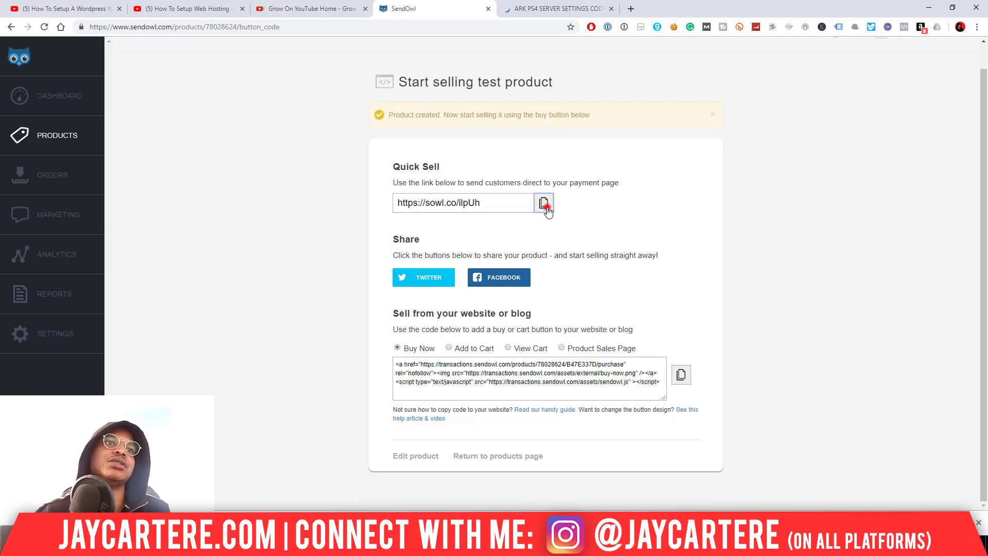
left_click(632, 8)
key("ctrl+v")
key("Return")
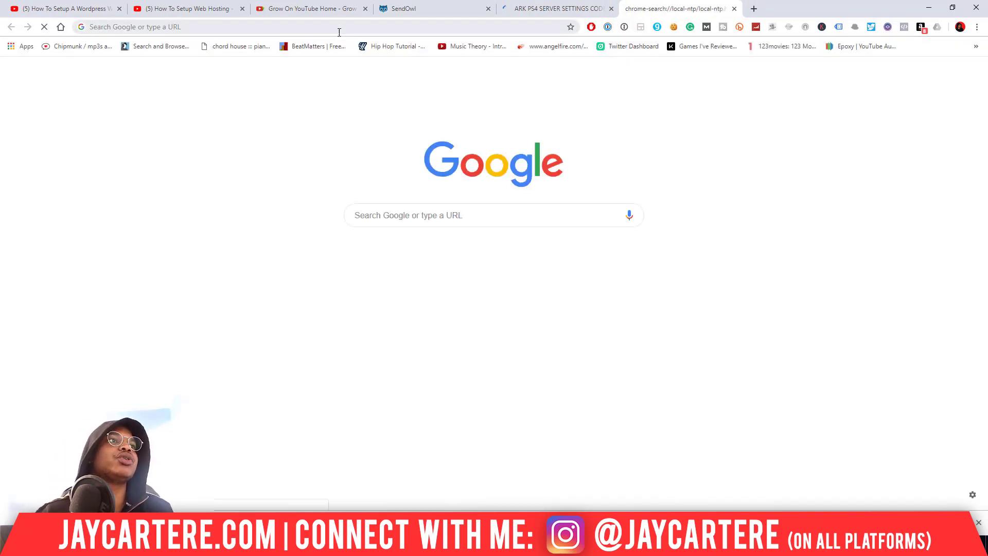
- Review the Checkout page, then compare it with an existing product's Download Now button on the ARK site
left_click(339, 28)
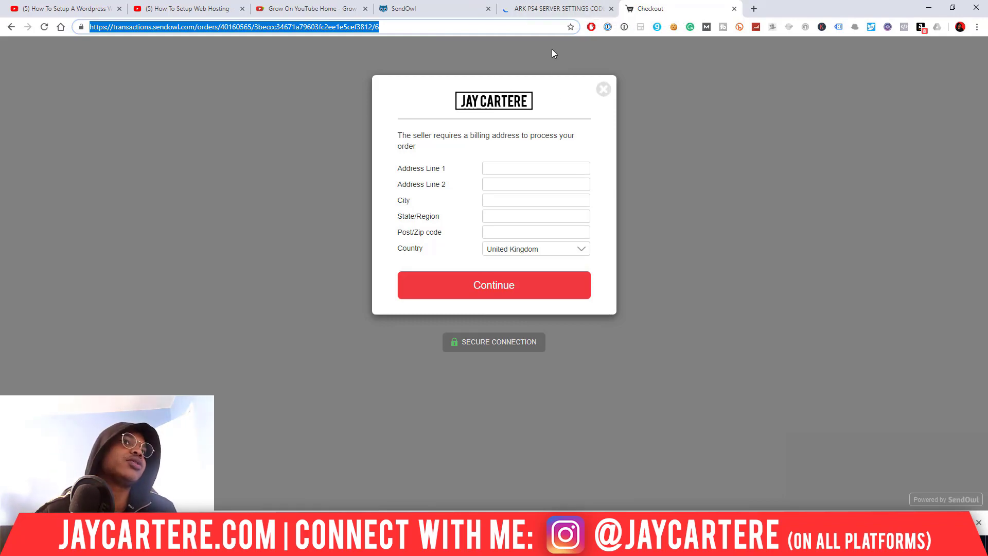
left_click(555, 8)
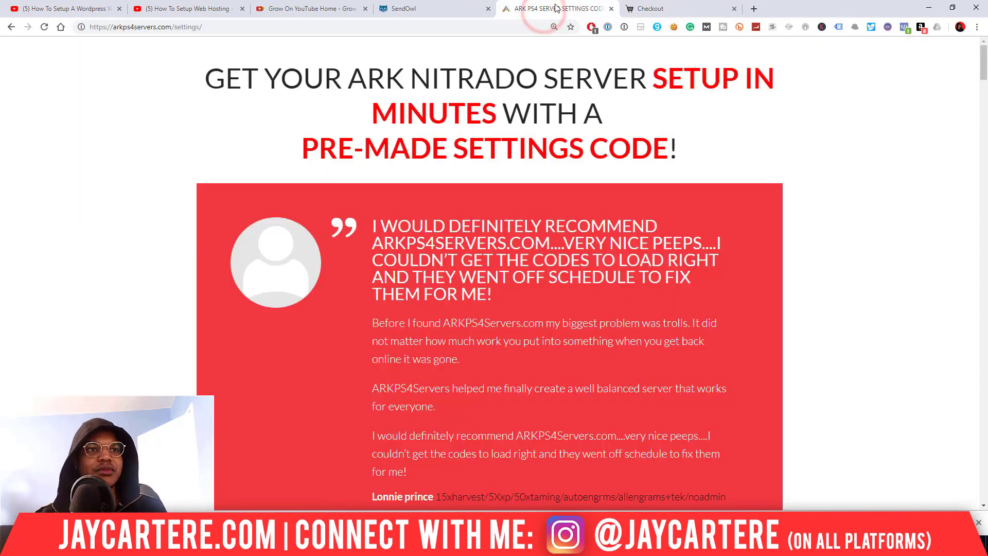
scroll(870, 145, "down", 20)
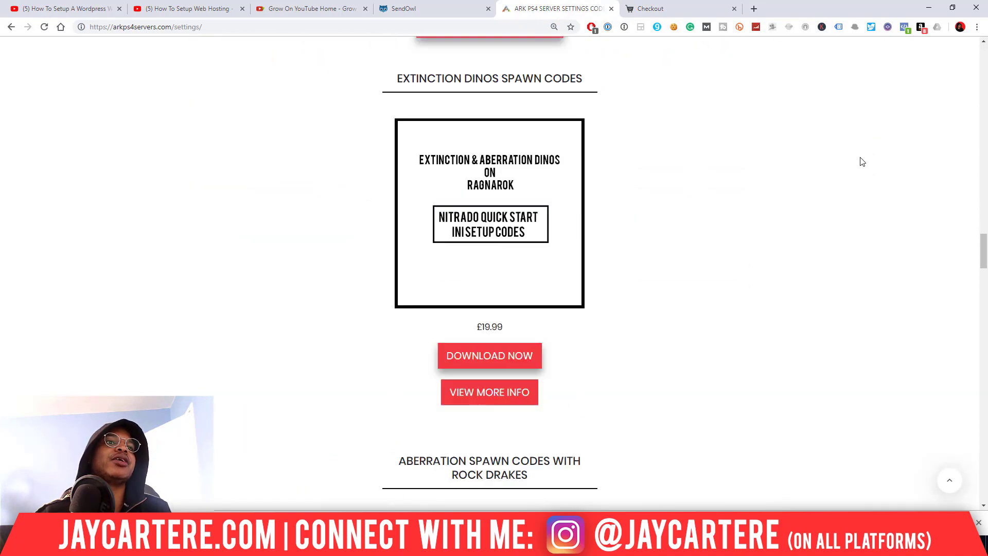
scroll(793, 178, "up", 7)
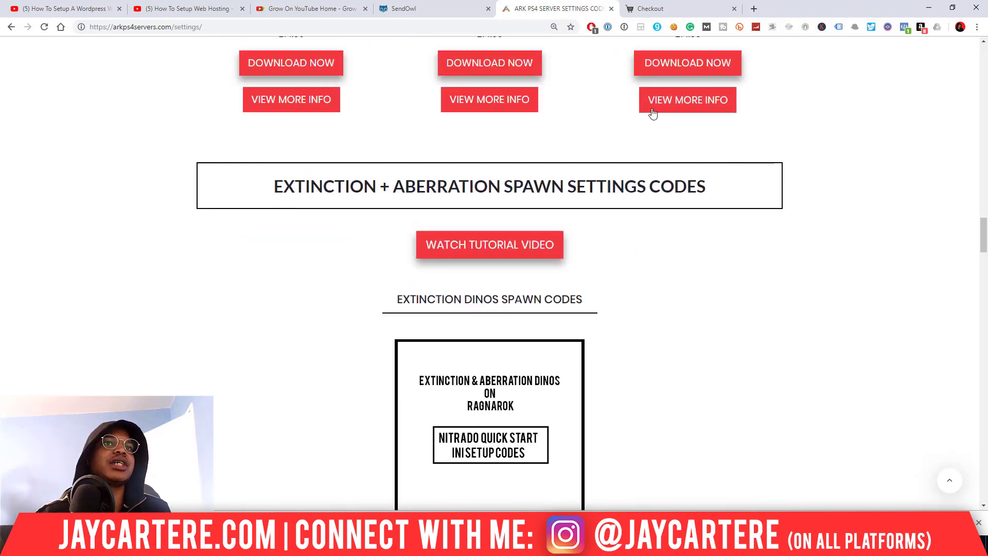
scroll(694, 90, "up", 8)
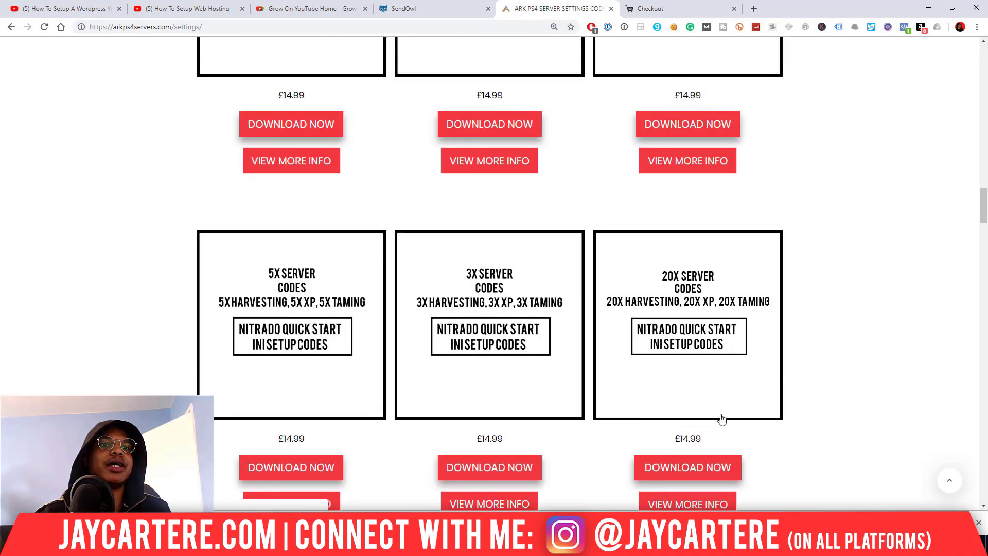
left_click(682, 125)
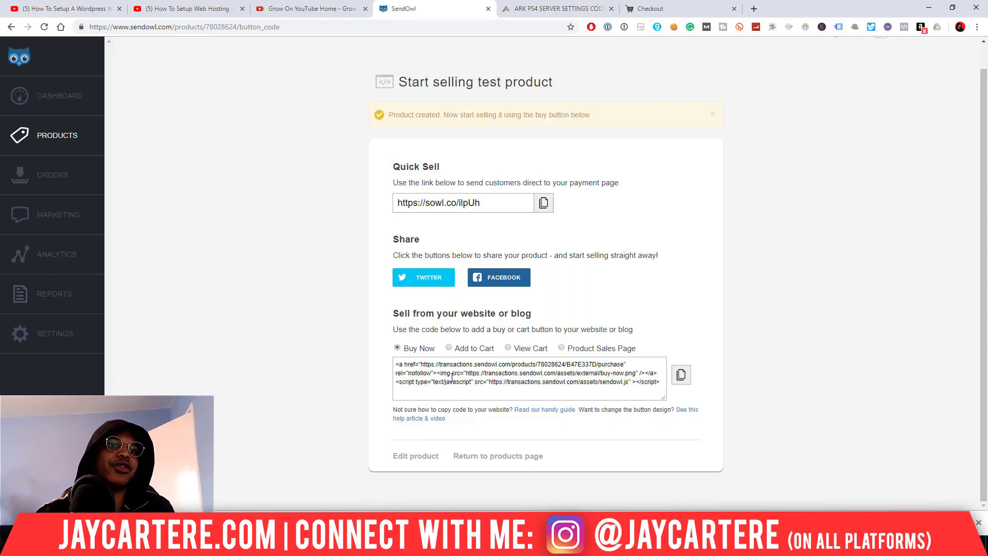
- Select the buy-button embed code, close the Checkout tab, and open test product's edit page
left_click(663, 385)
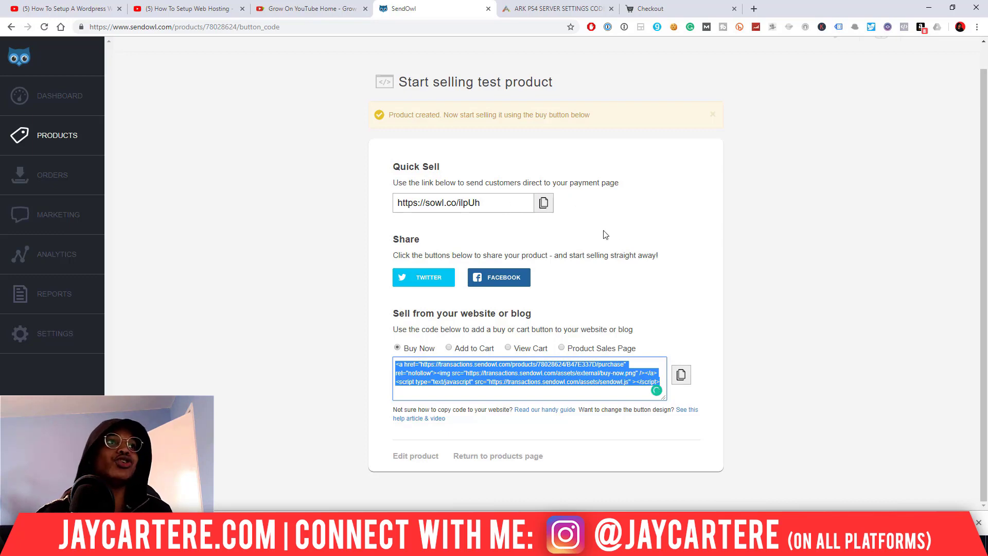
left_click(583, 6)
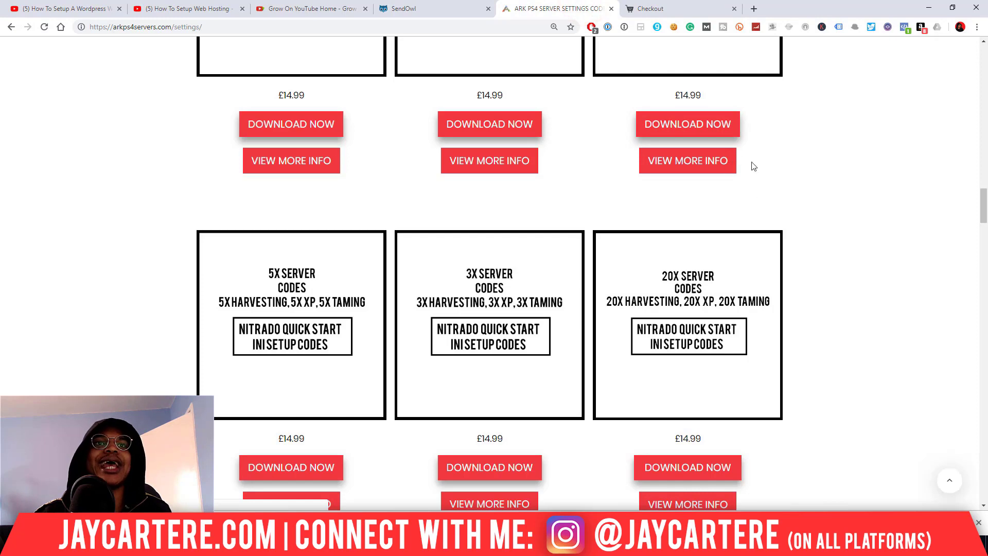
left_click(445, 7)
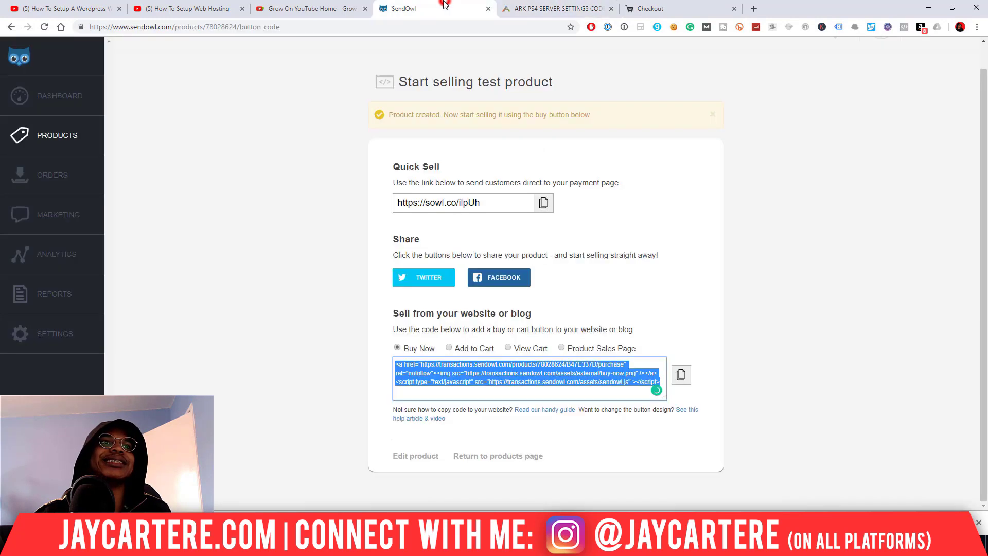
left_click(504, 206)
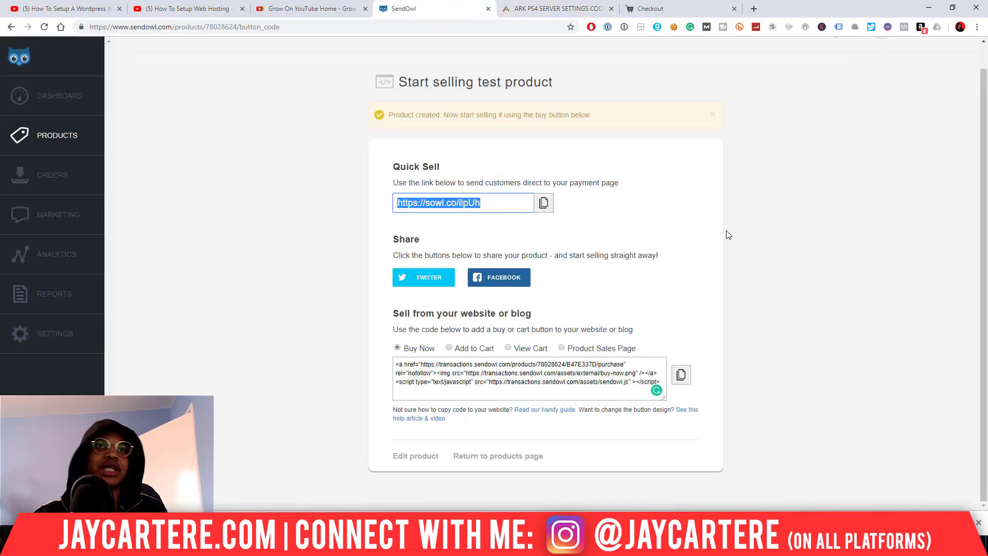
left_click(664, 9)
left_click(735, 9)
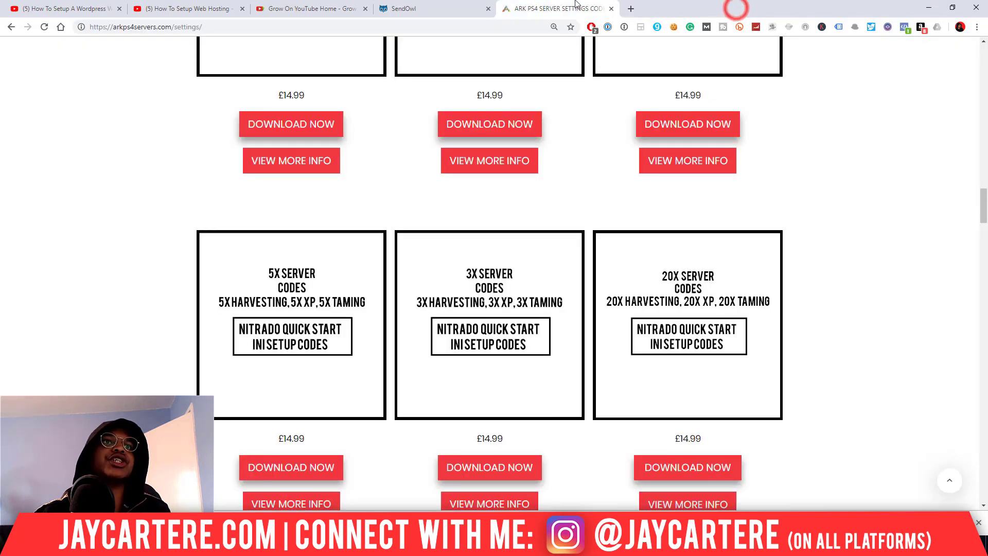
left_click(443, 8)
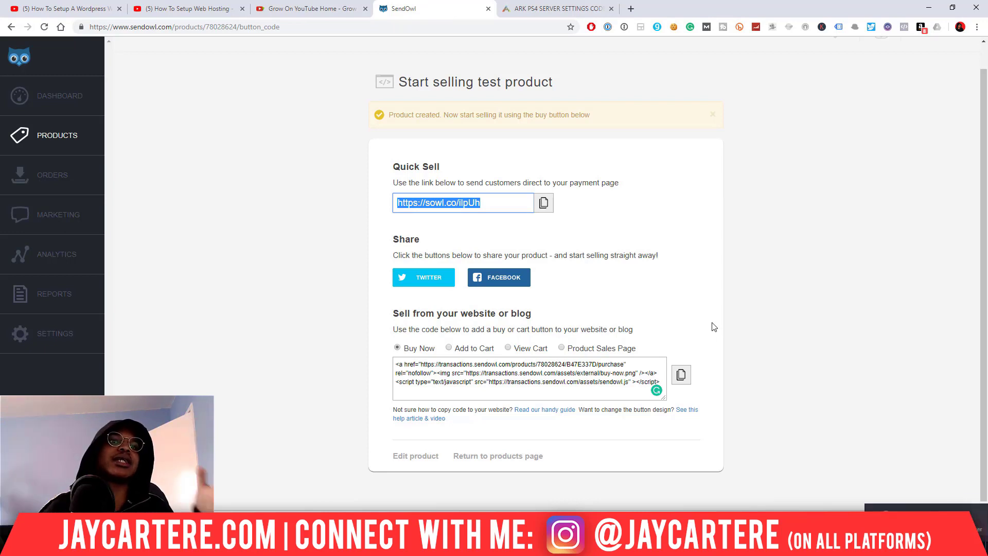
left_click(404, 457)
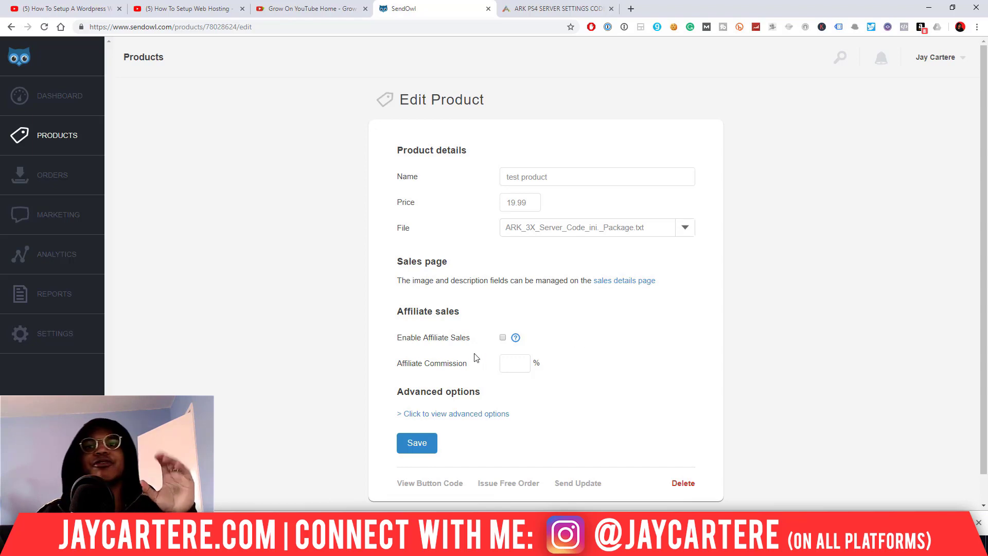
- Expand the advanced options and check the Mailing List ID choices without changing anything
left_click(461, 415)
scroll(609, 390, "down", 5)
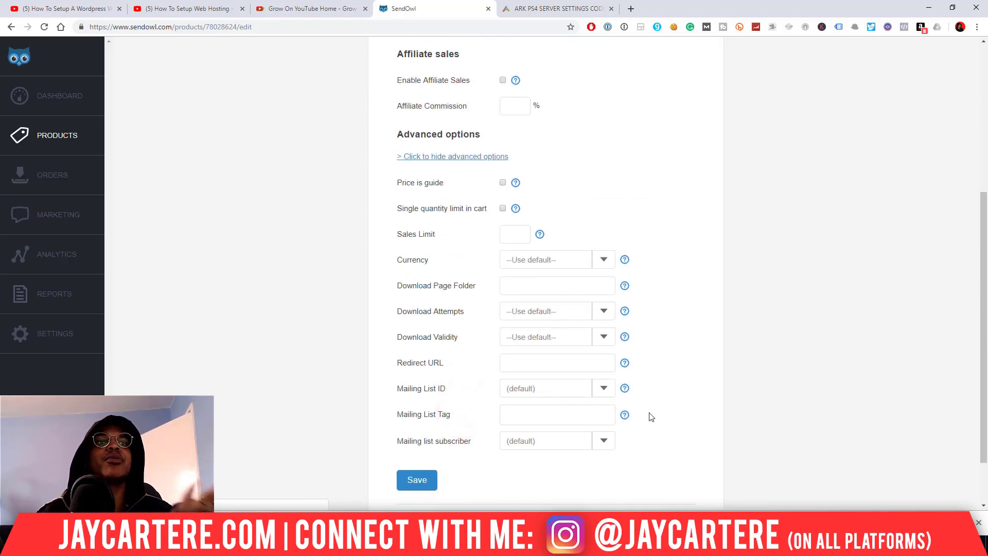
left_click(612, 388)
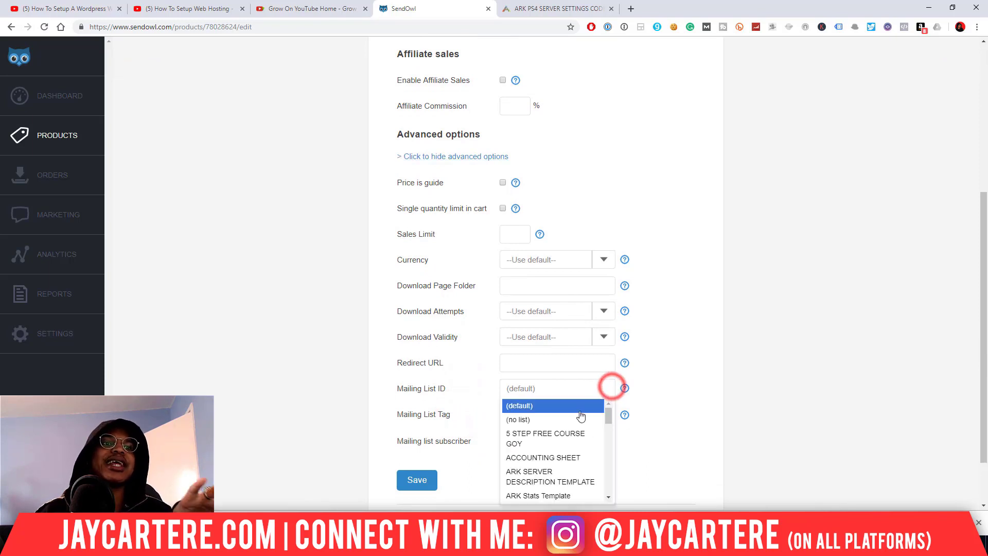
left_click(677, 420)
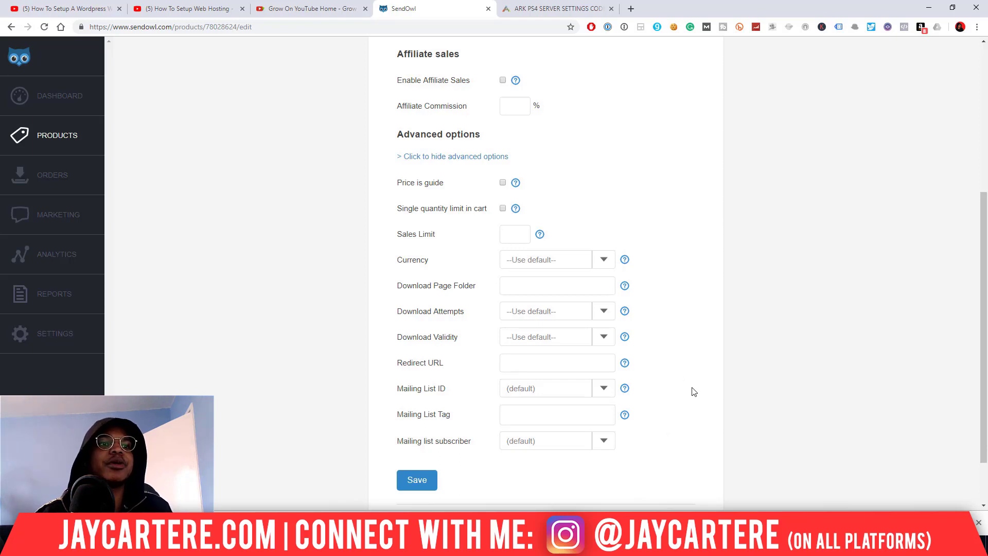
scroll(695, 391, "up", 3)
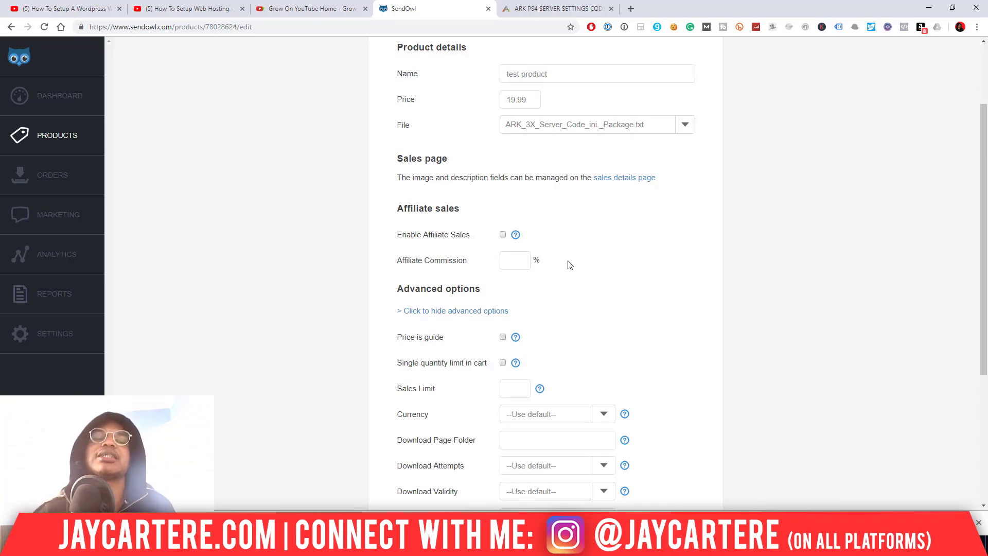
scroll(570, 265, "up", 2)
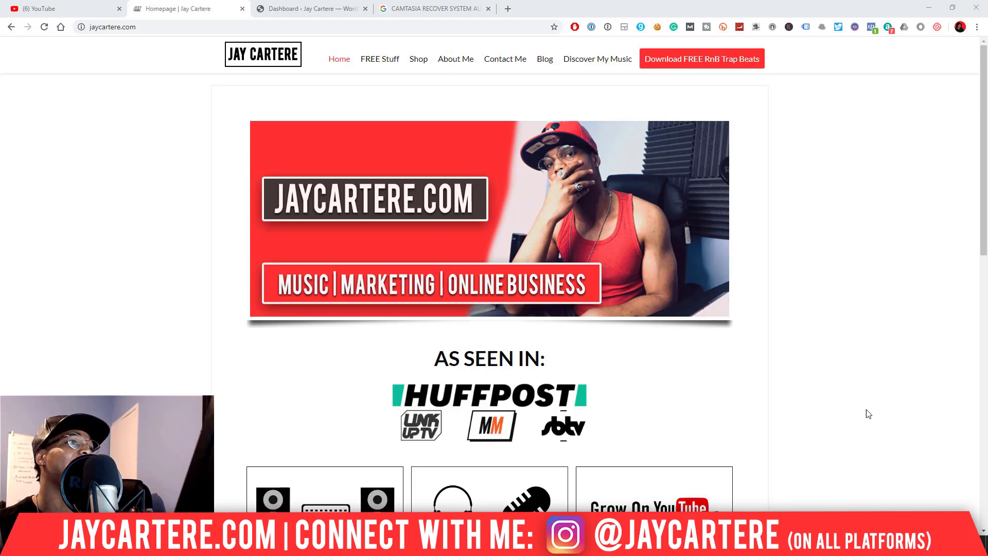
- Close the Camtasia tab and create a new page from the WordPress admin bar's + New menu
left_click(489, 9)
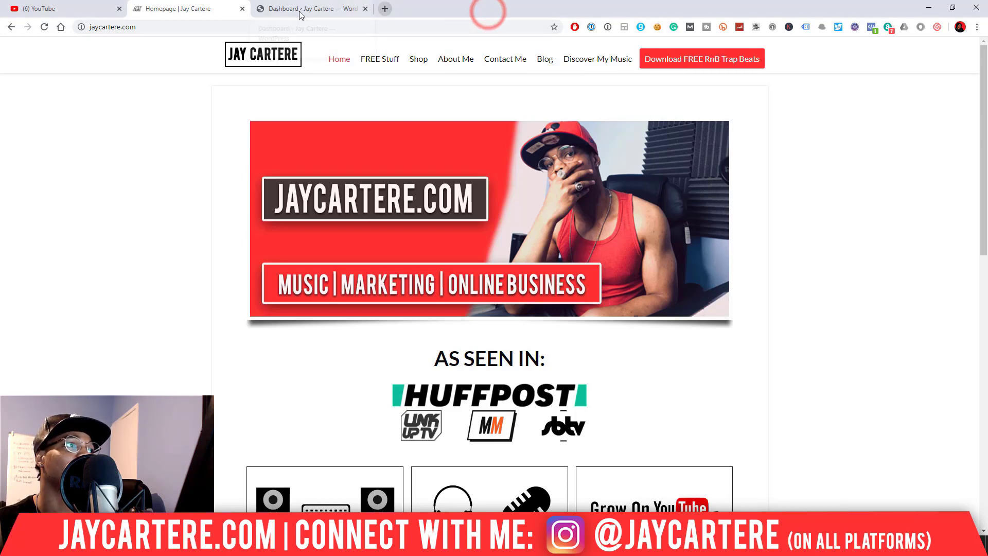
left_click(323, 7)
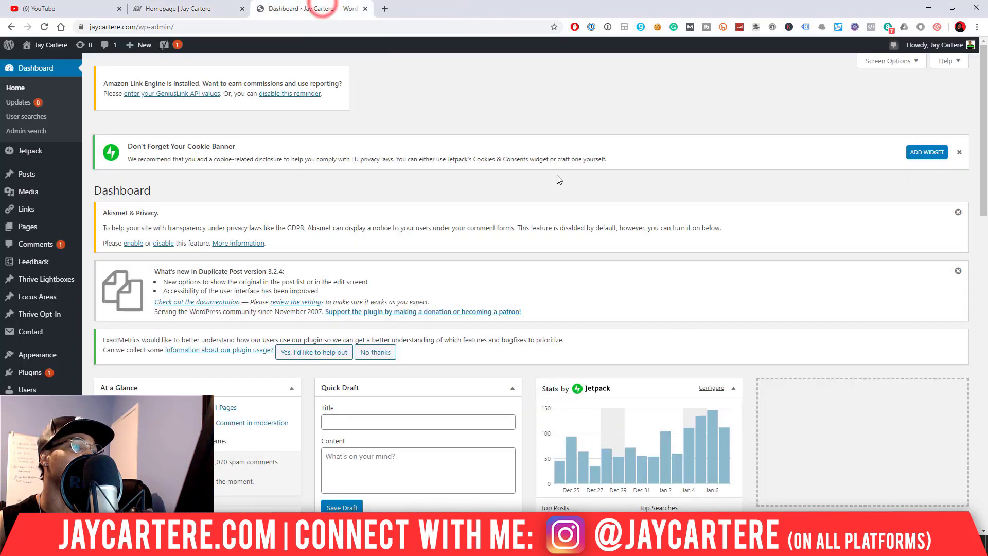
mouse_move(137, 54)
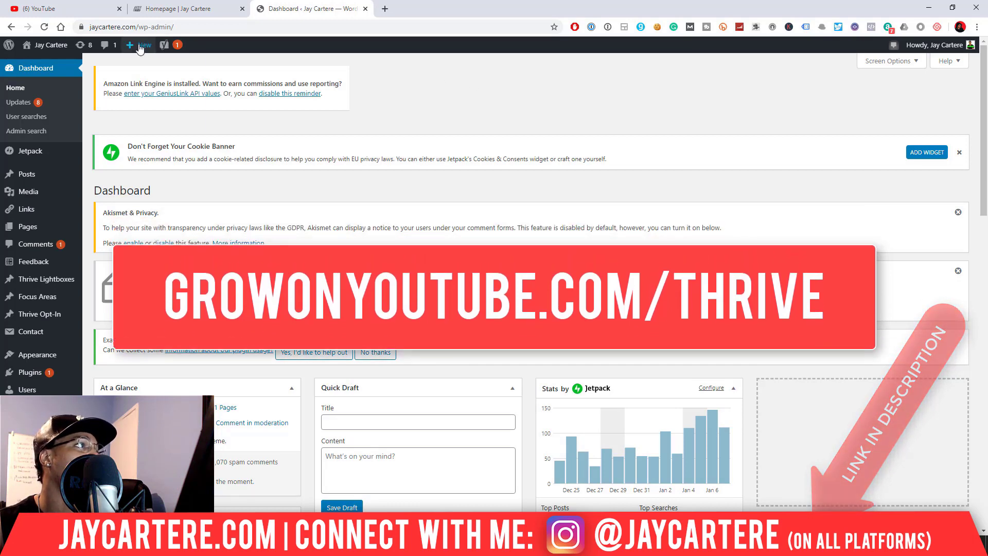
left_click(132, 103)
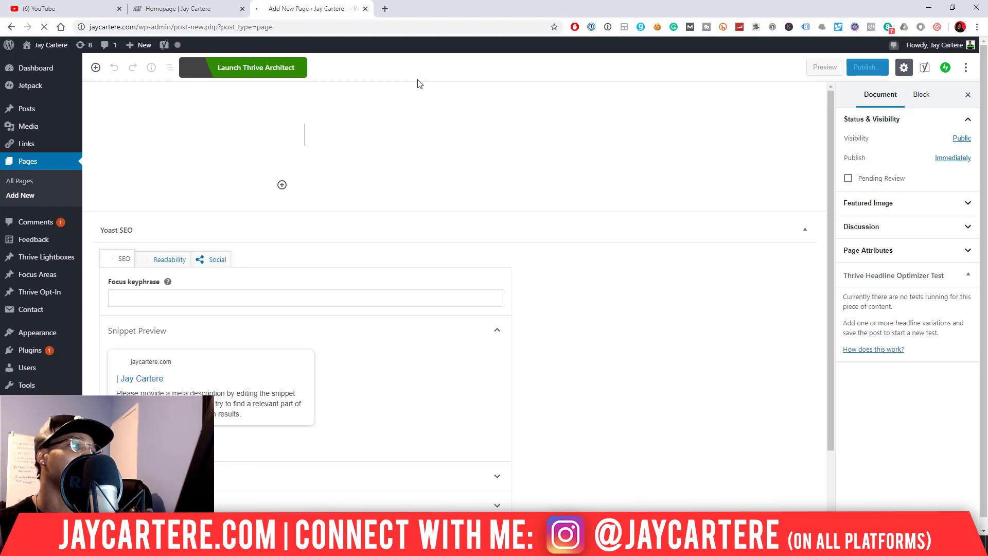
- Title the page 'TEST CONTACT', save it as a draft, and launch Thrive Architect
left_click(359, 139)
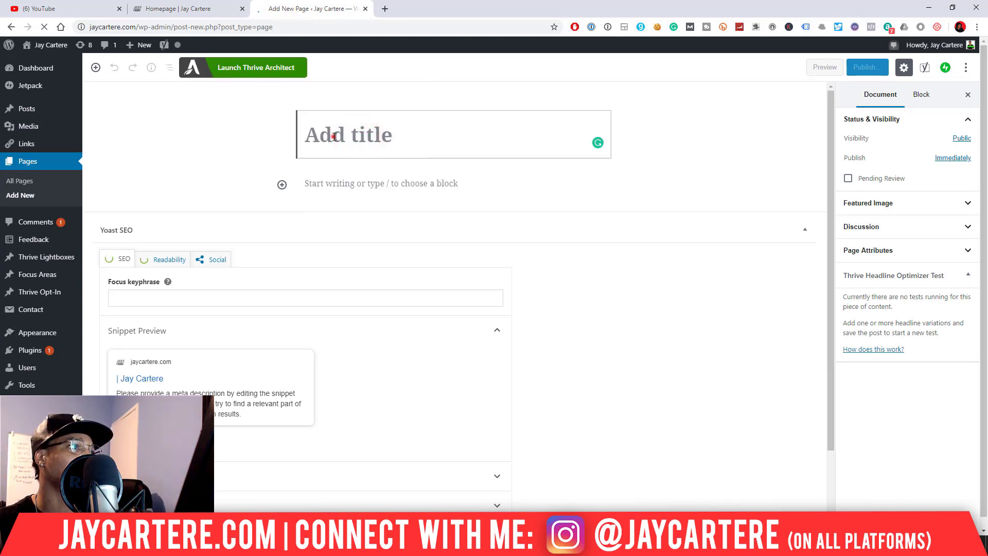
left_click(334, 137)
type("TE")
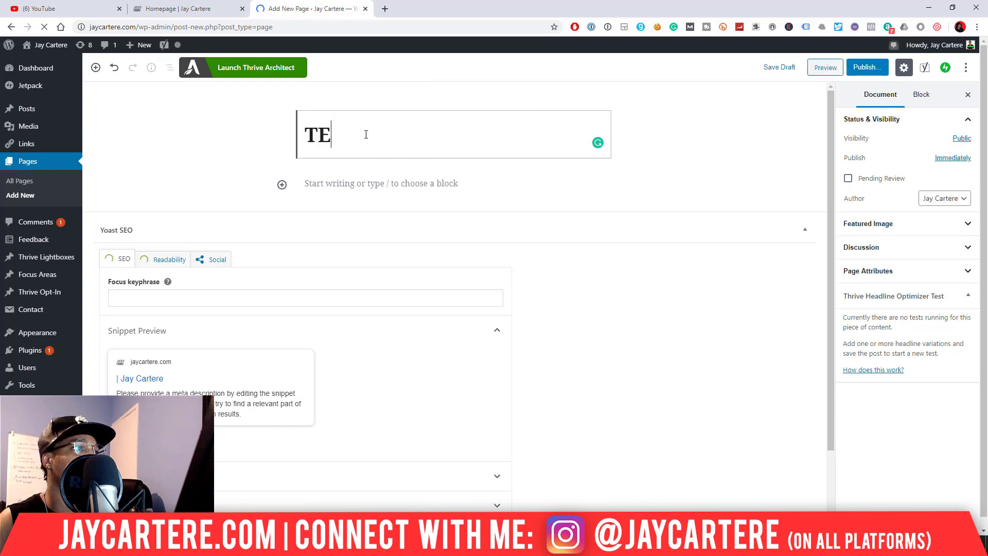
type("ST CONTAC")
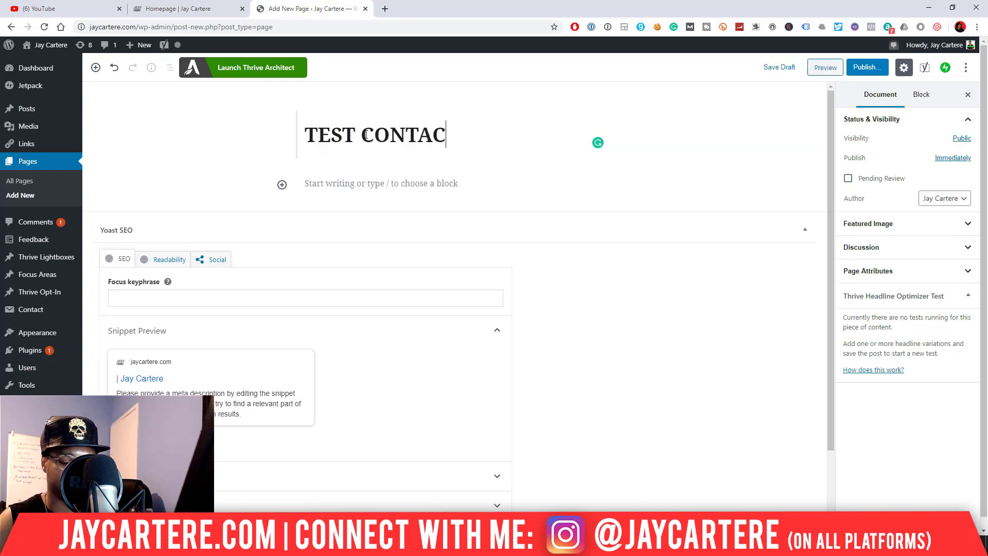
left_click(786, 69)
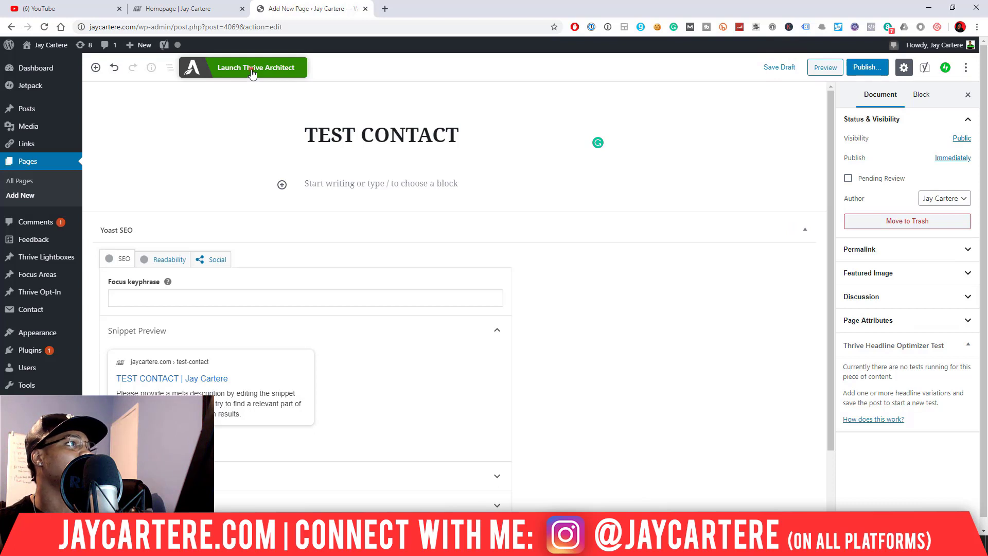
left_click(252, 73)
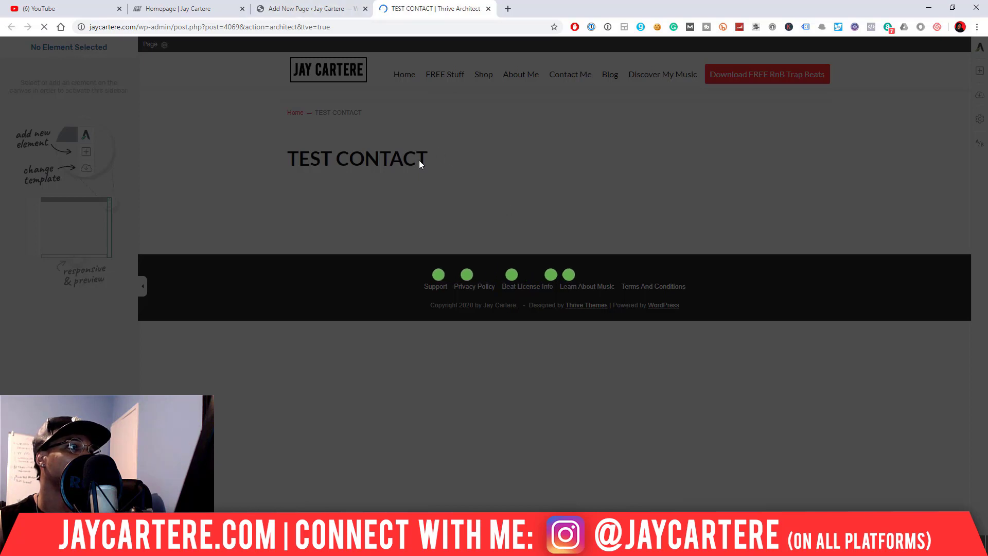
- Set Page Title to Hide in Thrive Theme Options, then return to the Thrive Architect tab
left_click(317, 9)
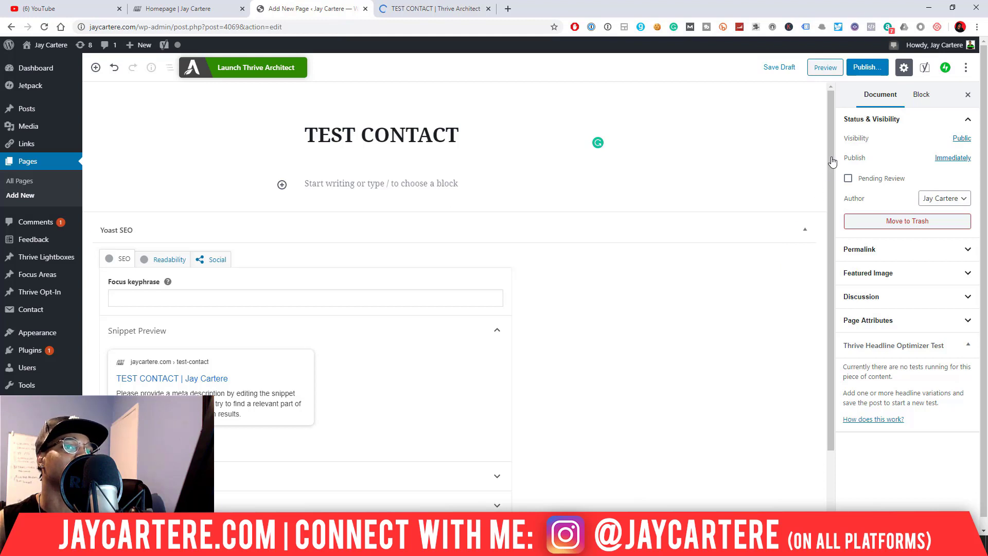
scroll(620, 276, "down", 2)
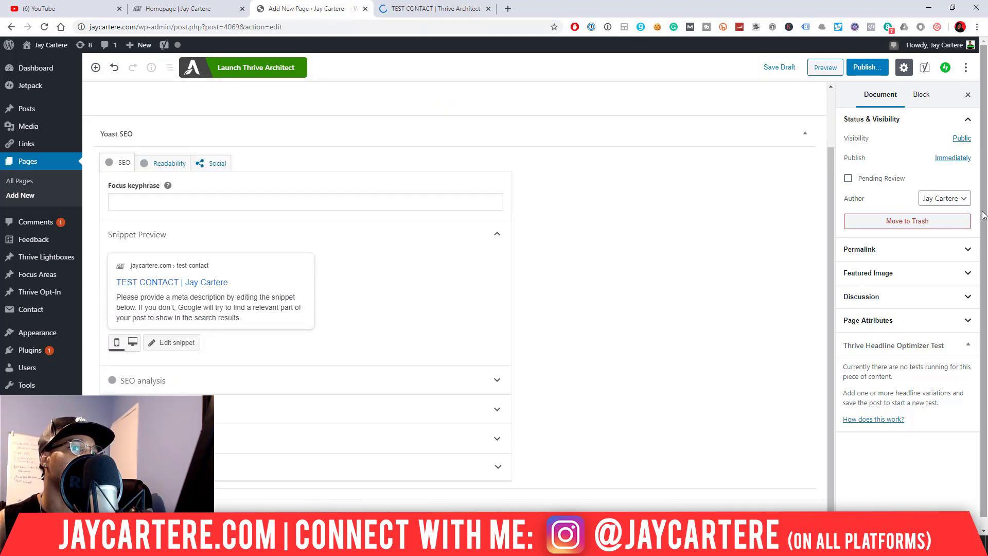
left_click_drag(982, 211, 982, 377)
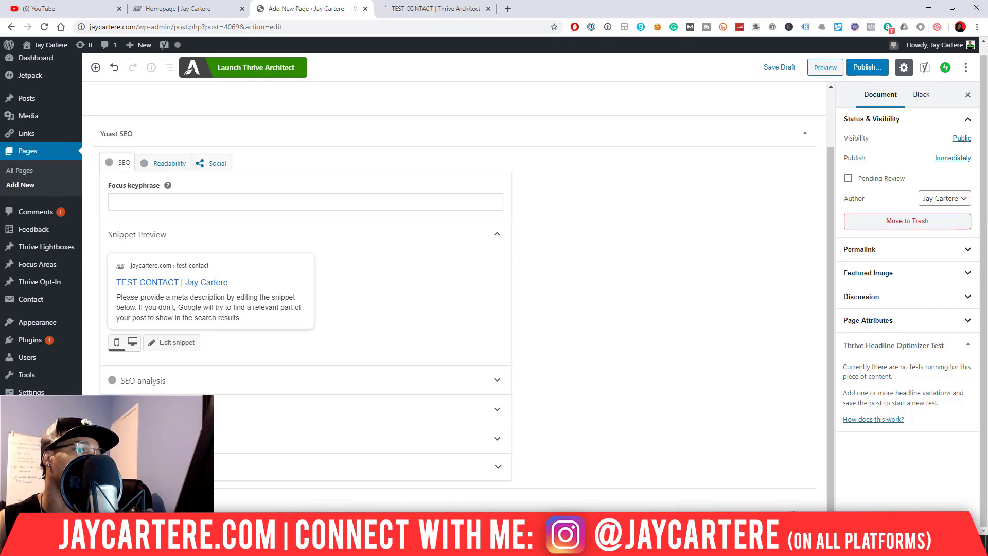
left_click_drag(830, 353, 822, 502)
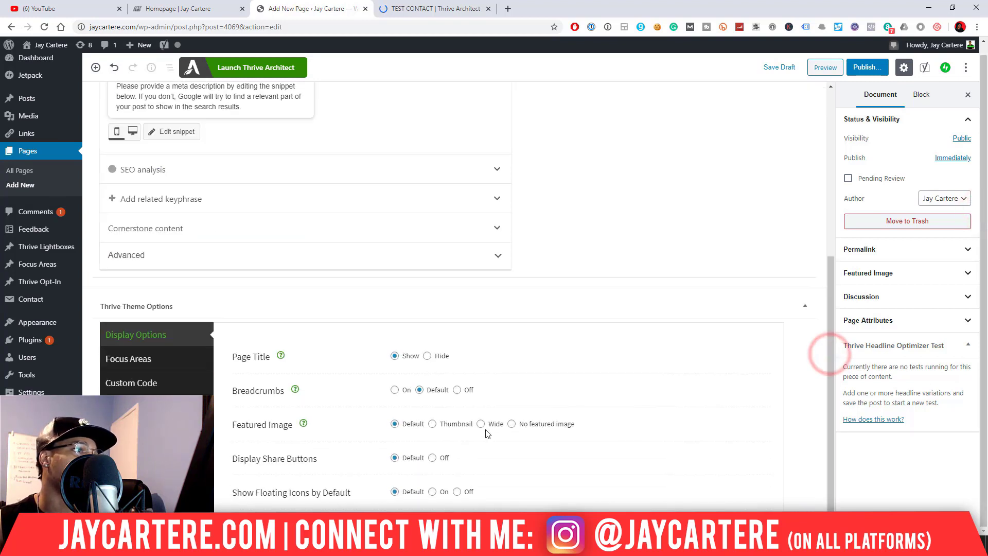
left_click(428, 357)
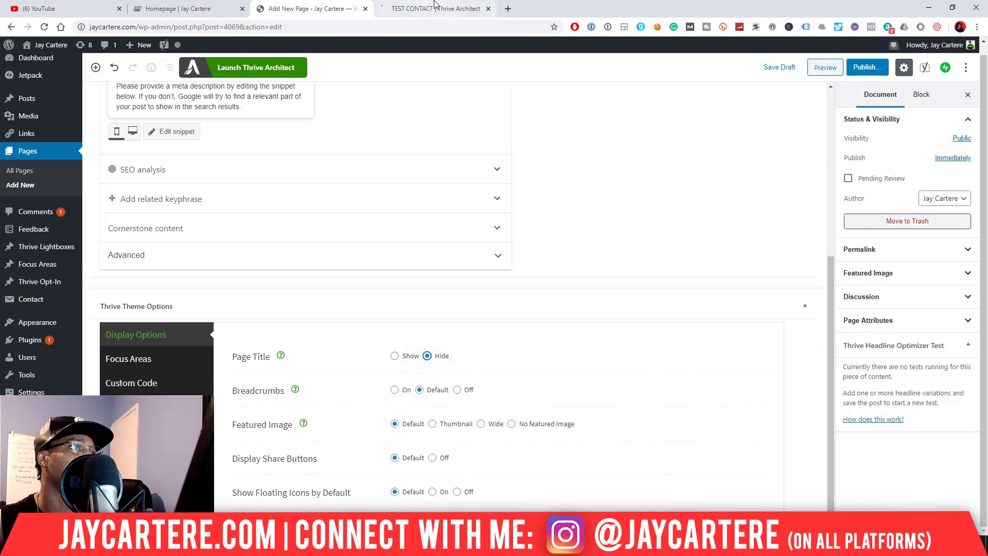
left_click(435, 9)
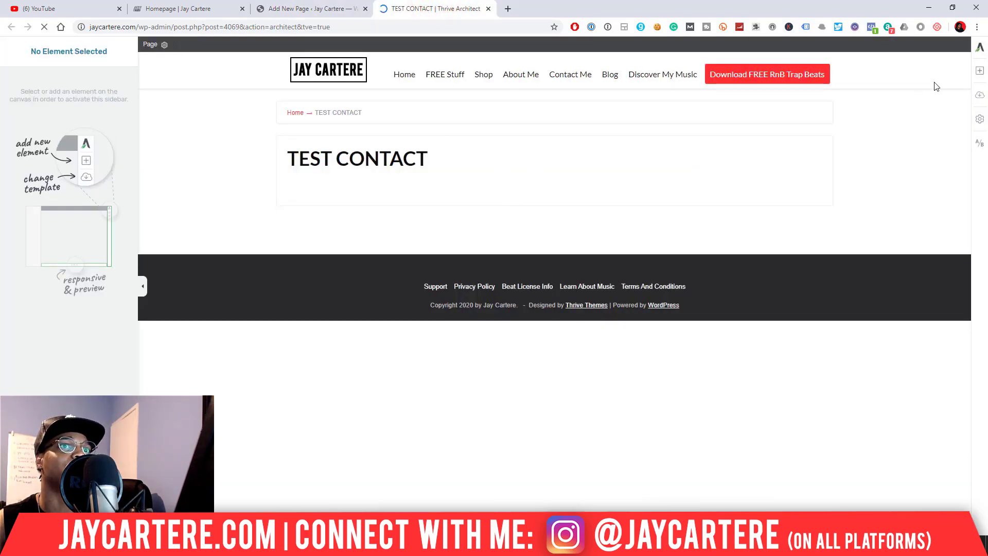
- Add a Background Section with a Content Box and a text element below the page title
left_click(979, 74)
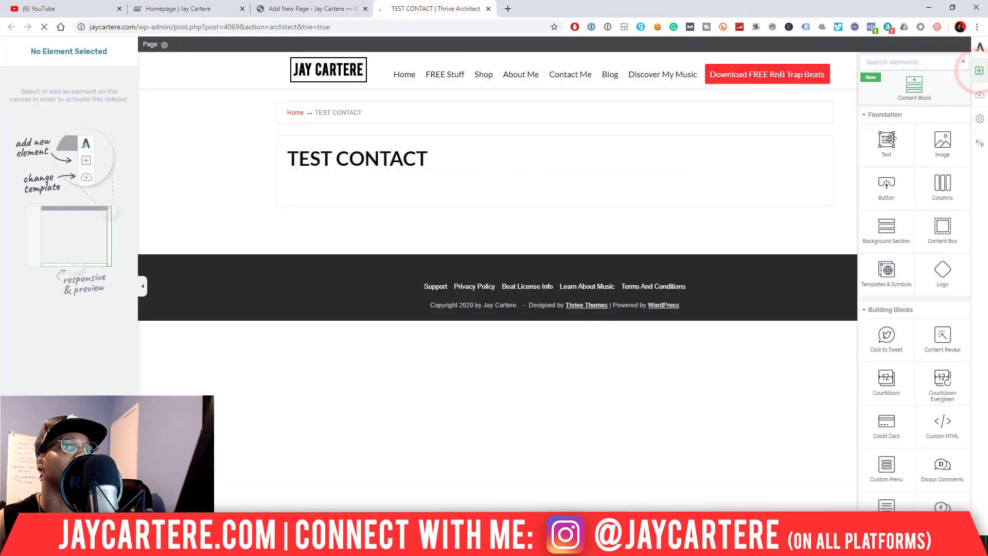
left_click_drag(898, 228, 496, 191)
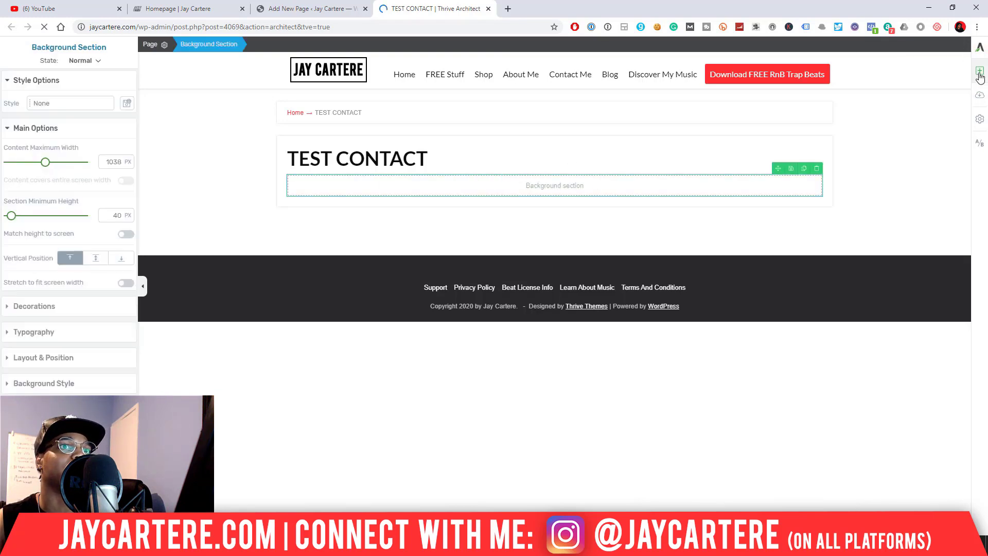
left_click(980, 70)
left_click_drag(942, 226, 587, 185)
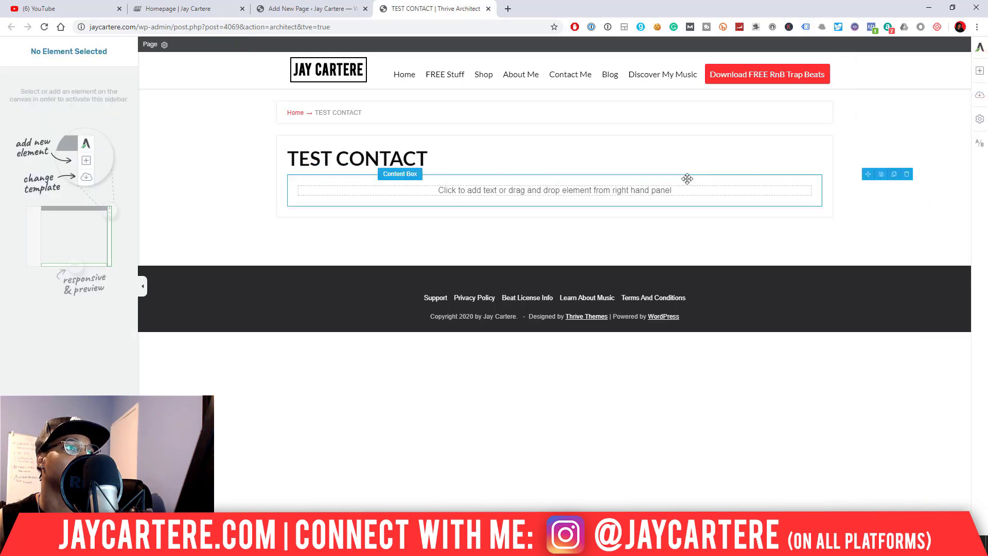
left_click(624, 189)
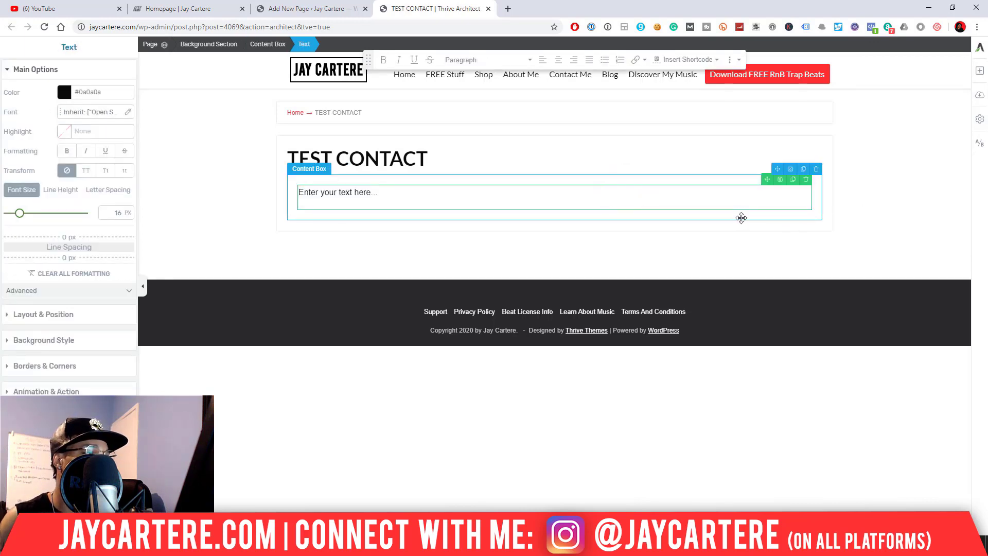
- Replace the placeholder with 'CONTACT' as a centered Heading 1
left_click(367, 195)
triple_click(374, 194)
type("CONTACT")
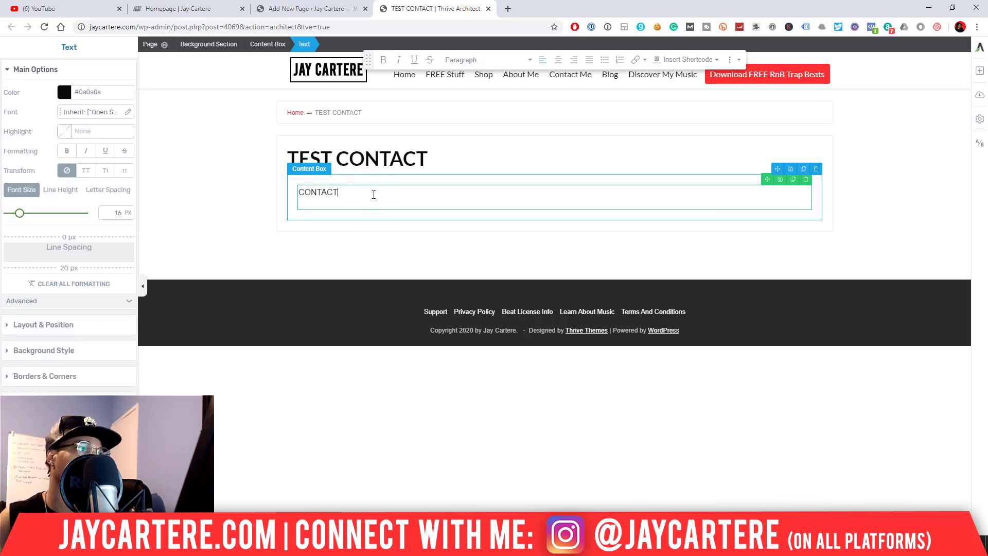
triple_click(369, 194)
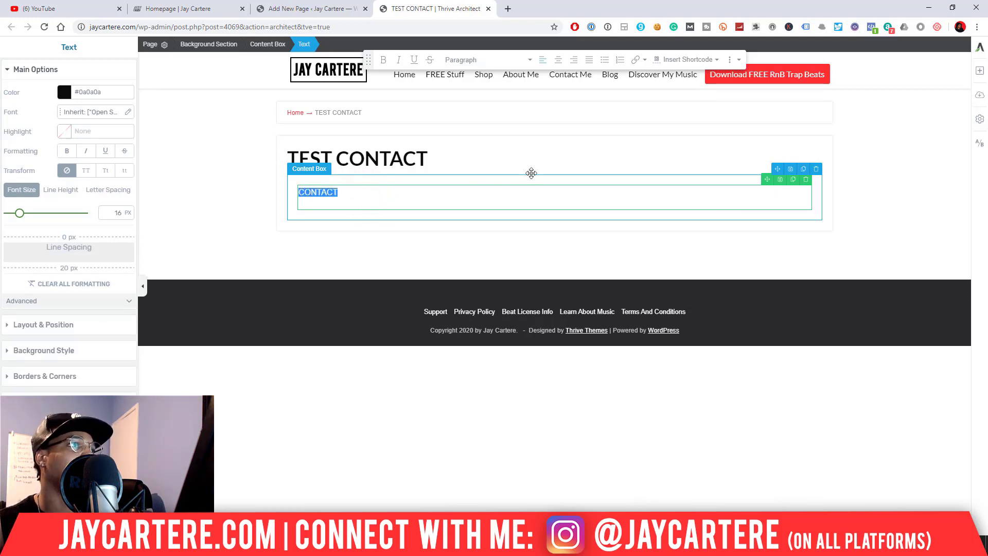
left_click(529, 60)
left_click(503, 123)
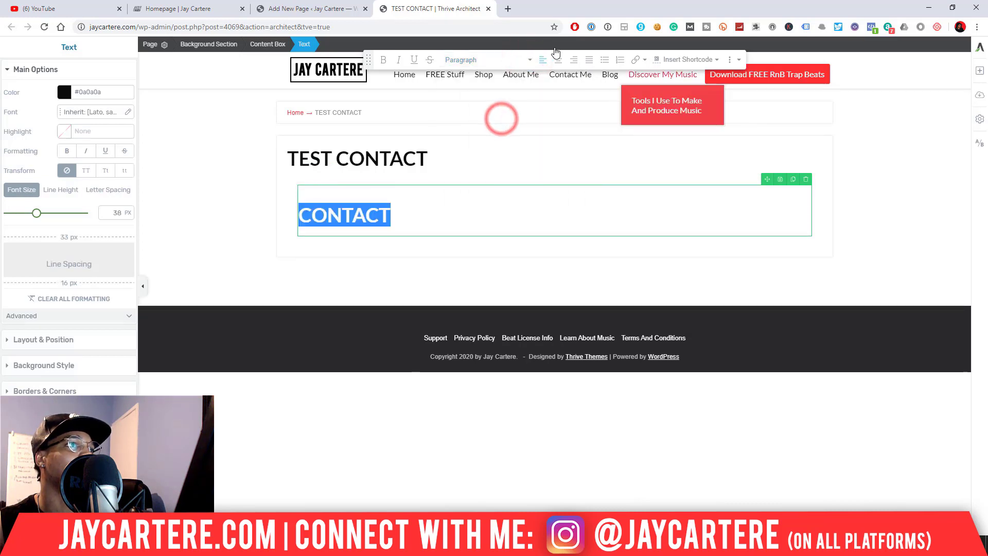
left_click(563, 60)
left_click(622, 221)
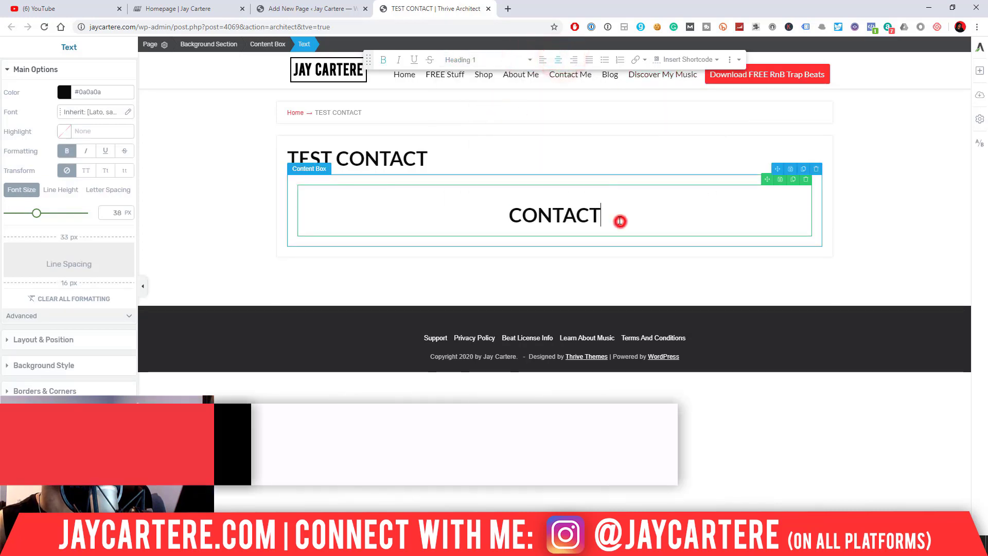
left_click(980, 76)
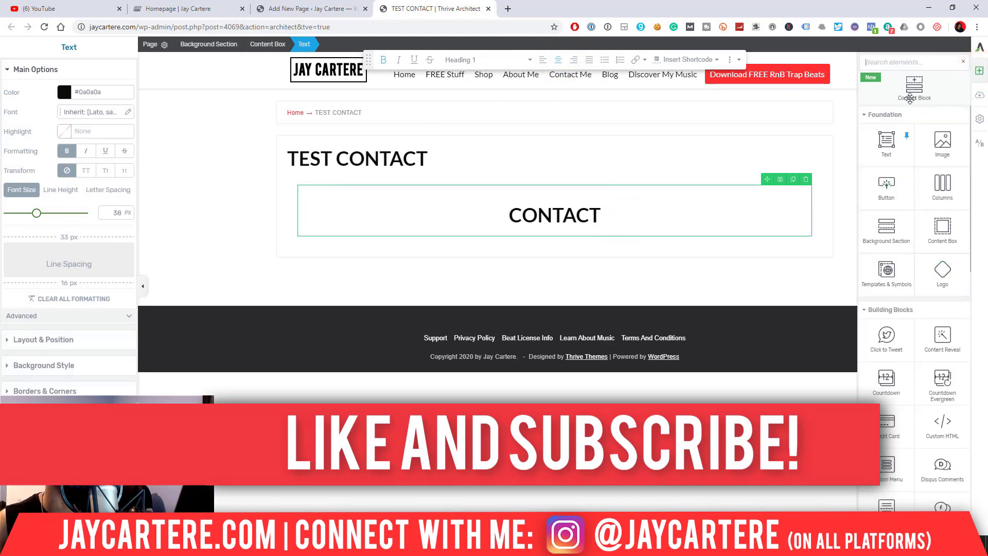
- Search the elements for 'contact' and drop a Contact Form below the CONTACT heading
left_click(895, 62)
type("co")
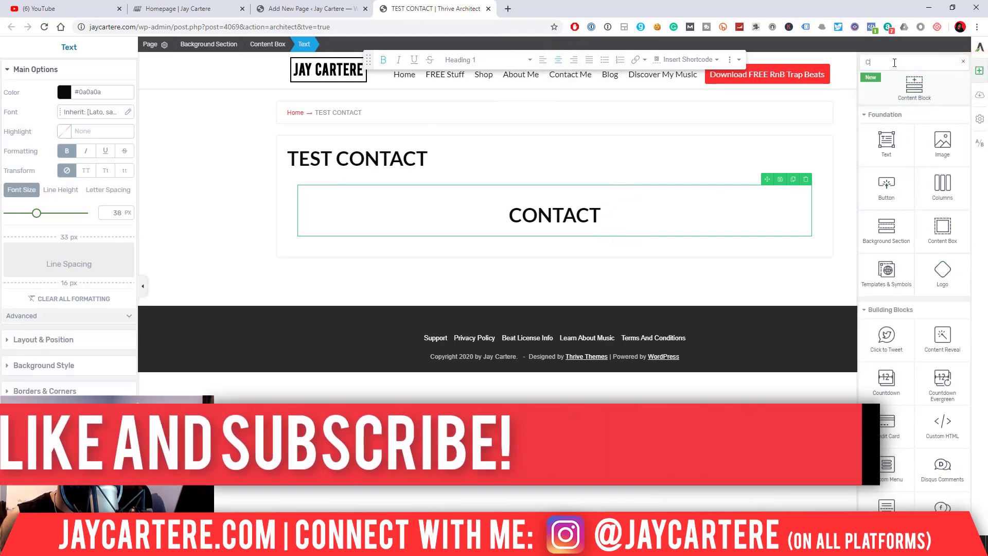
type("nta")
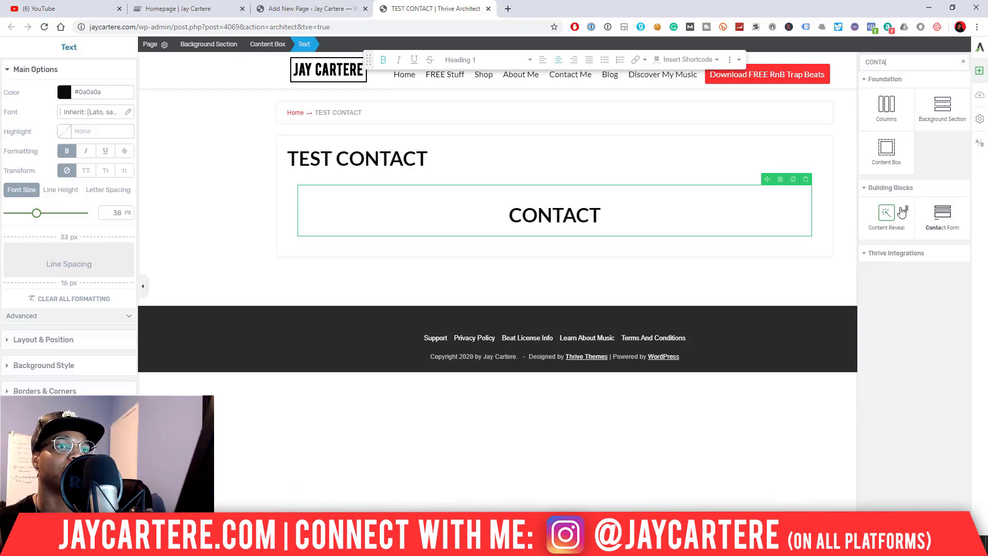
left_click_drag(923, 214, 564, 216)
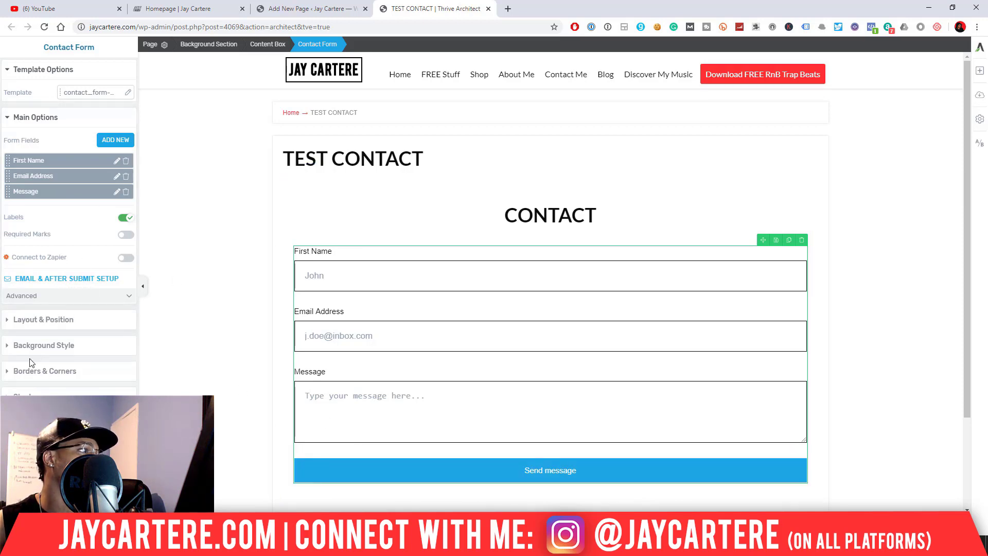
- Set the Send message button's master colour to red (#ff0303)
left_click(333, 464)
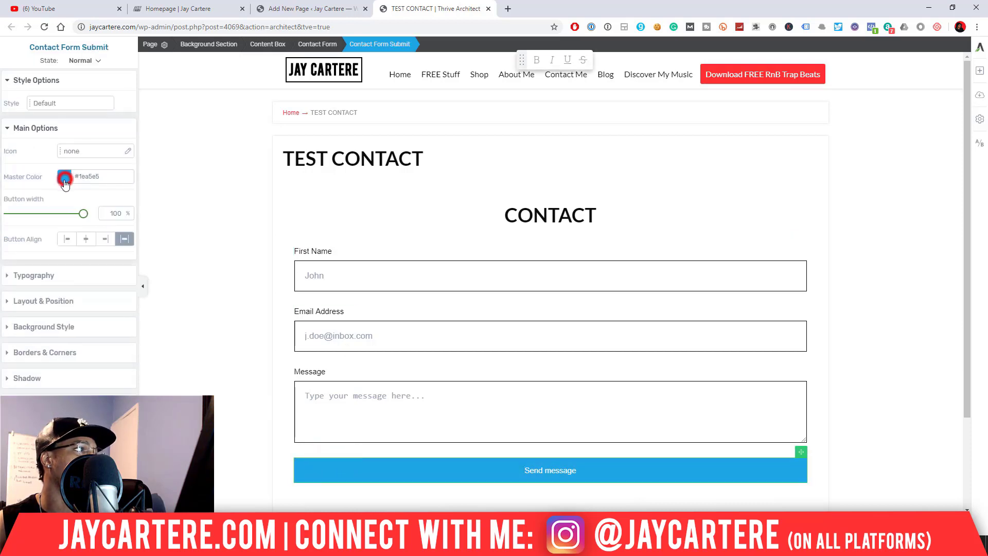
left_click(64, 178)
left_click(26, 347)
left_click(106, 370)
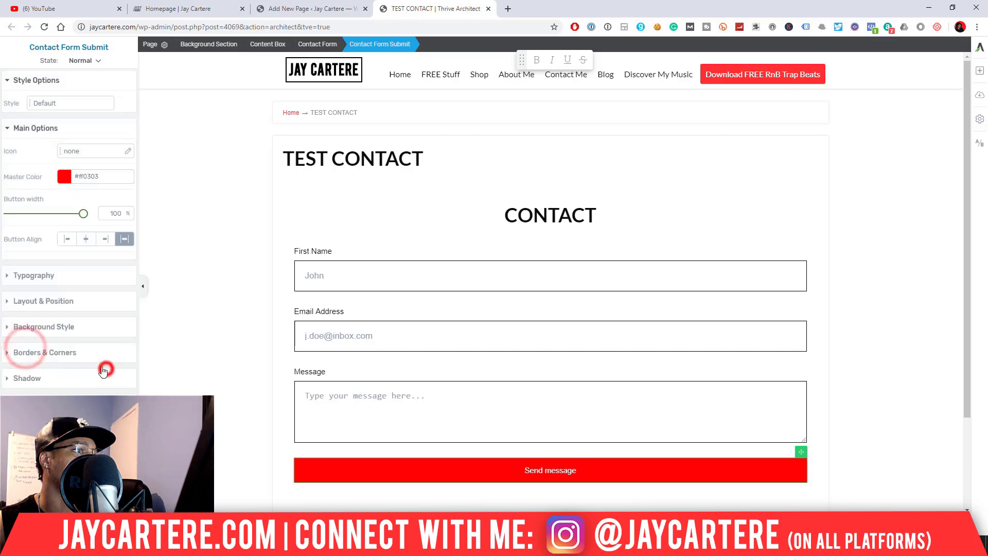
- Select the whole contact form and bring up its Email & after submit setup
left_click(545, 470)
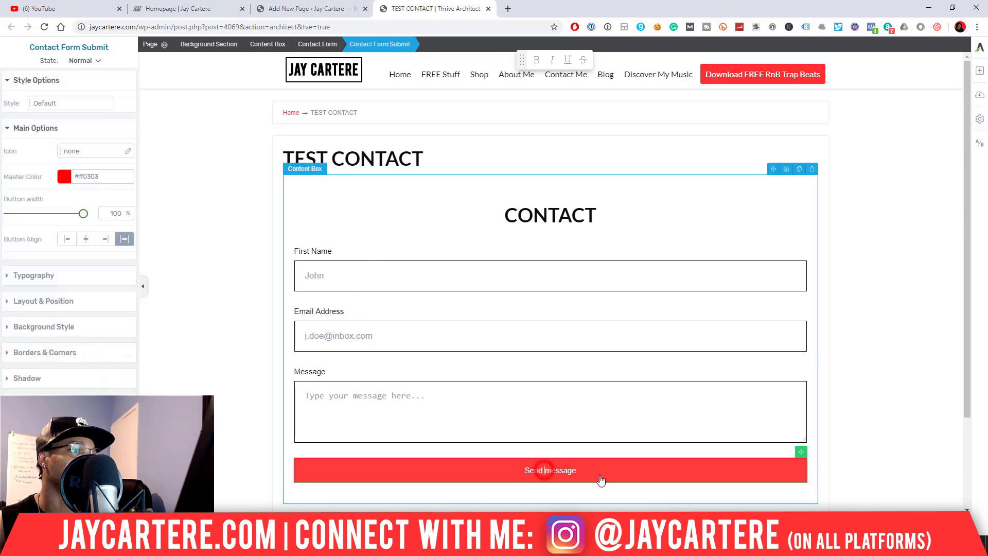
left_click(573, 470)
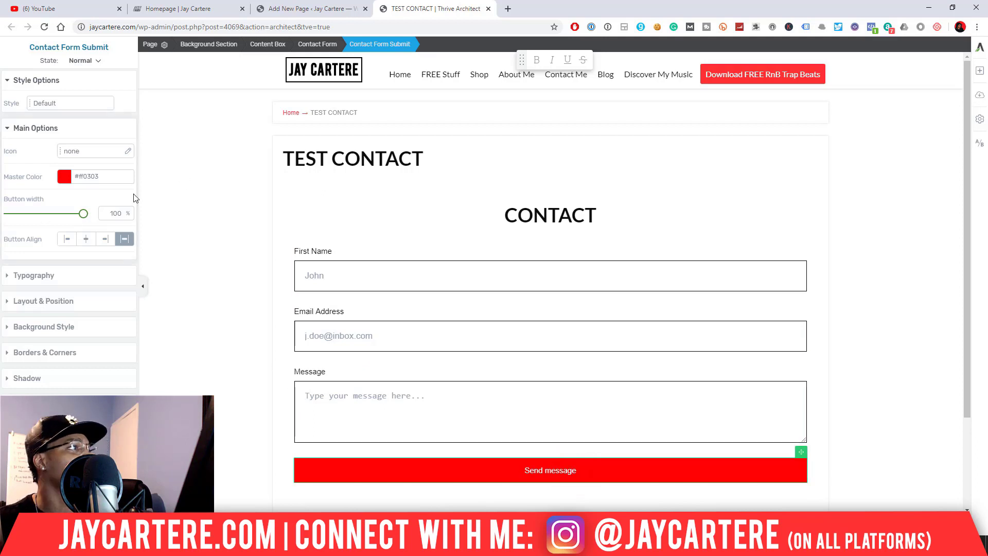
left_click(407, 361)
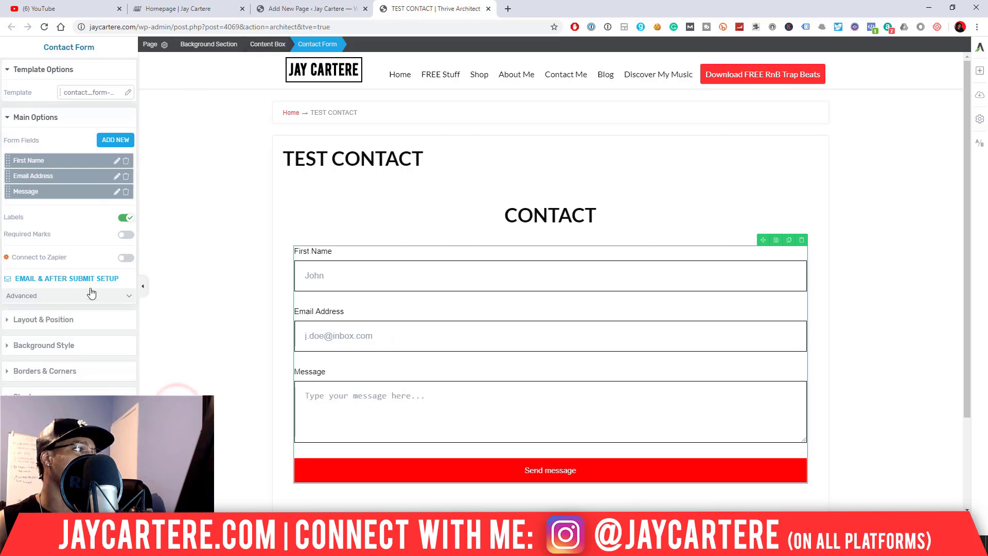
left_click(63, 281)
- Start typing the recipient email address into the required To field
left_click(231, 227)
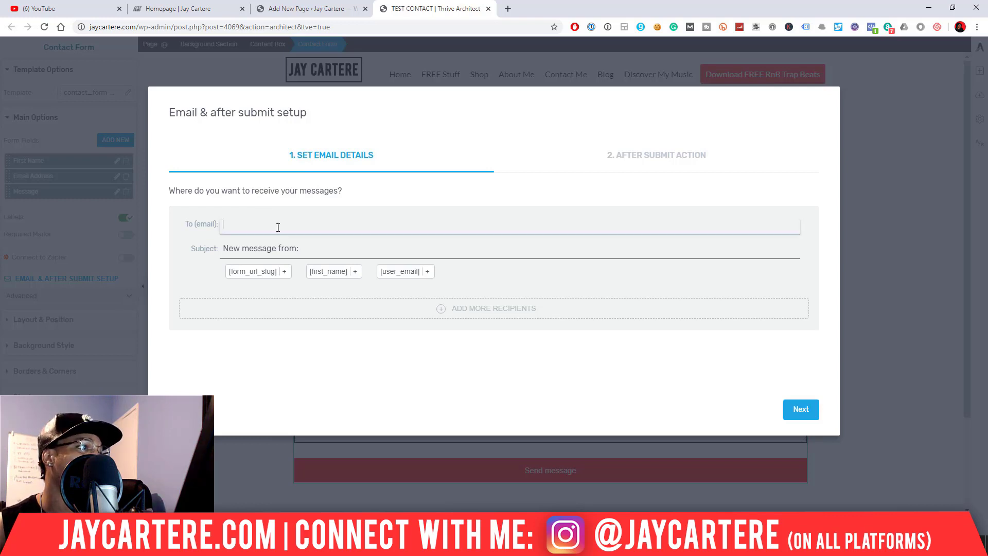
left_click(804, 410)
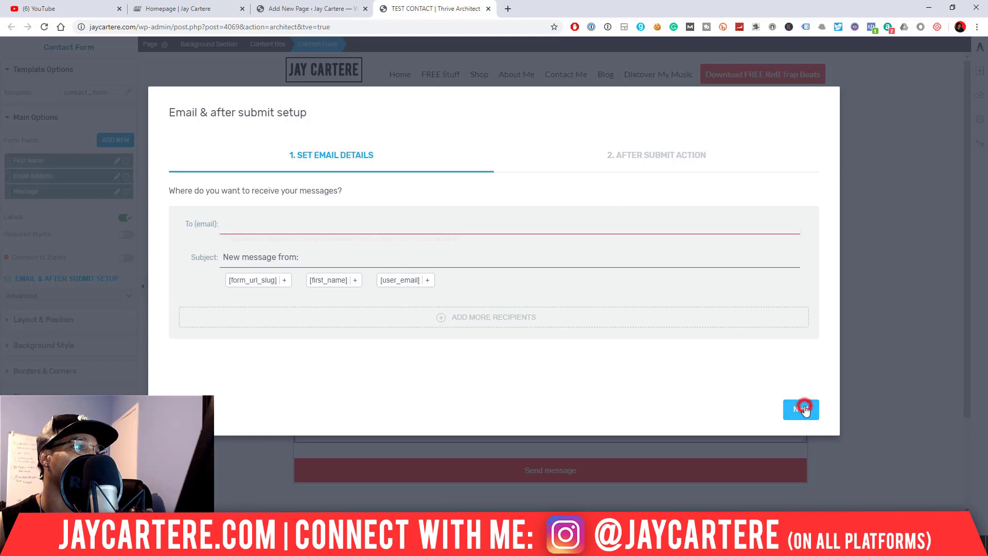
left_click(270, 225)
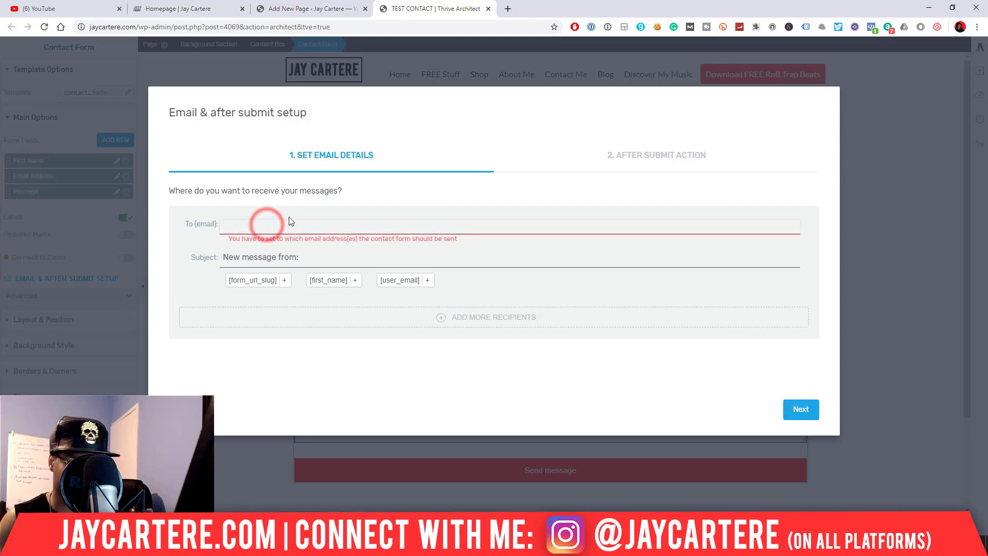
type("CONTACT")
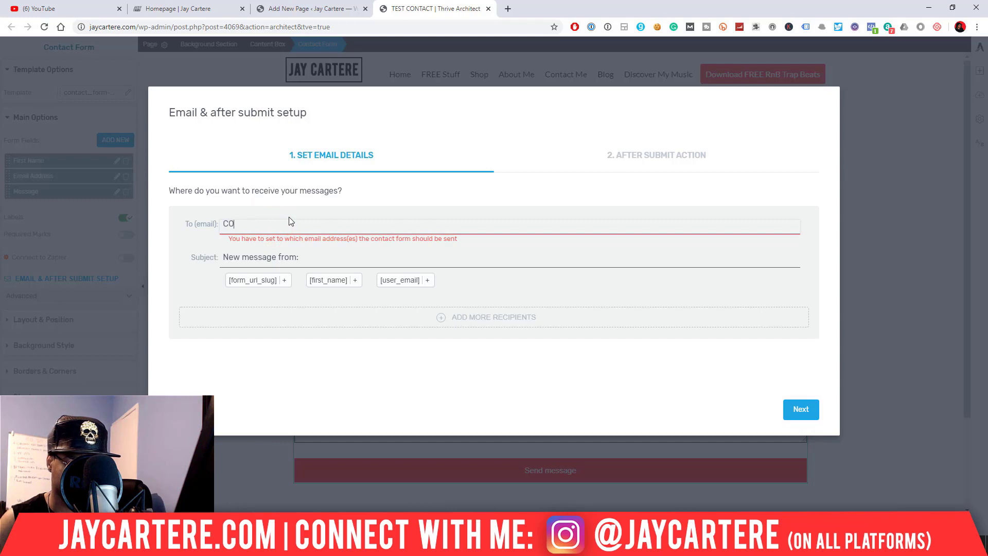
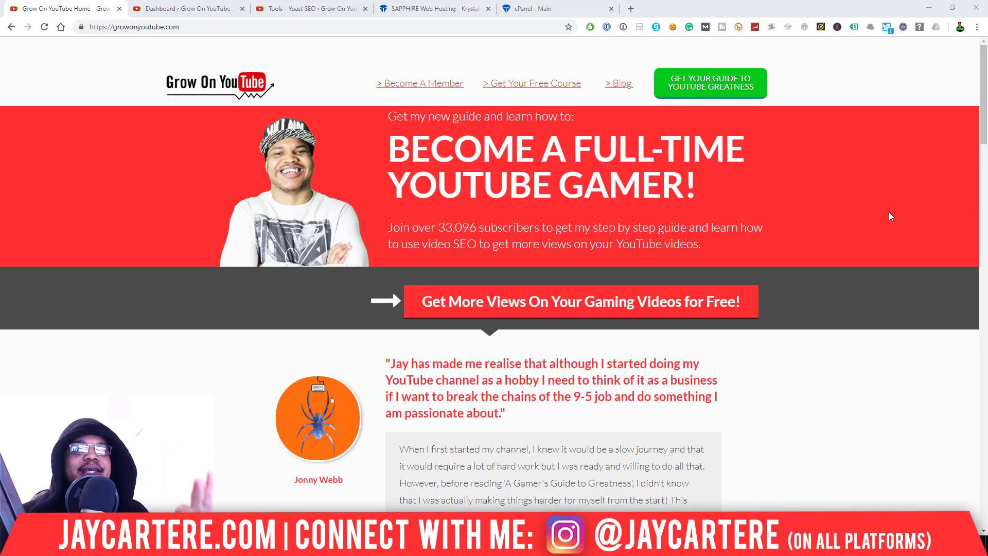
- Open a new blank Chrome tab beside the Grow On YouTube homepage
left_click(630, 9)
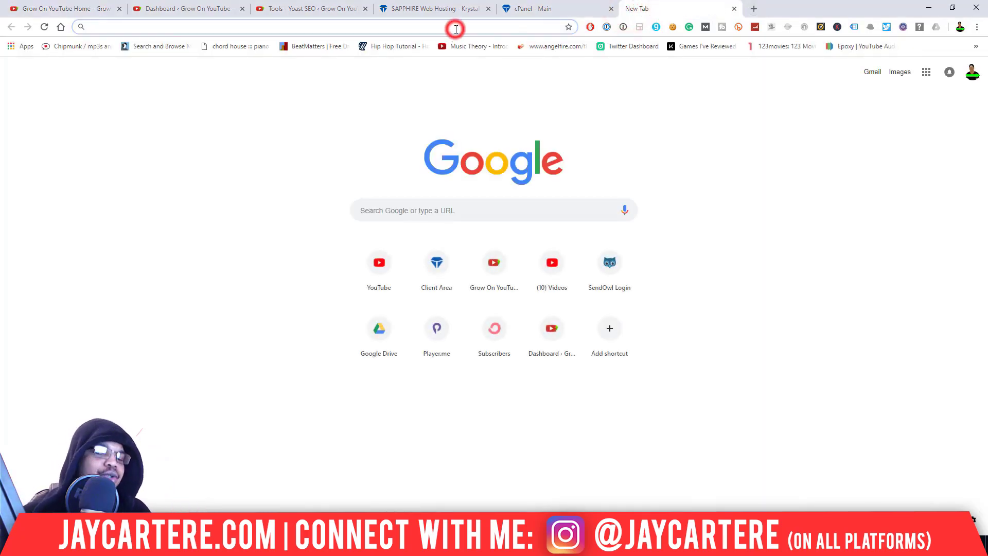
- Go to GROWONYOUTUBE.COM/KRYSTAL, which lands on the Krystal web hosting homepage
type("GROW")
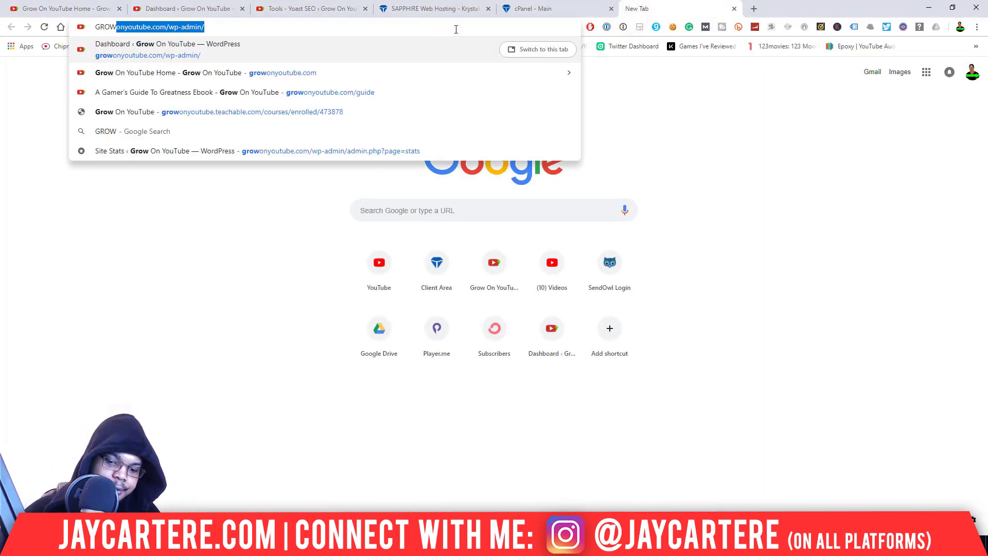
type("ONYOUTUBE.COM")
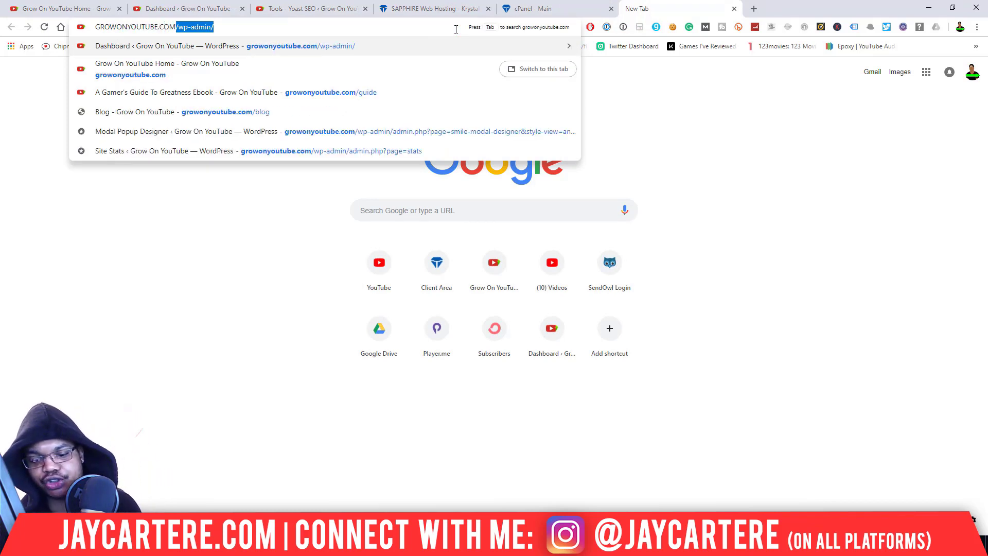
type("/KRYSTAL")
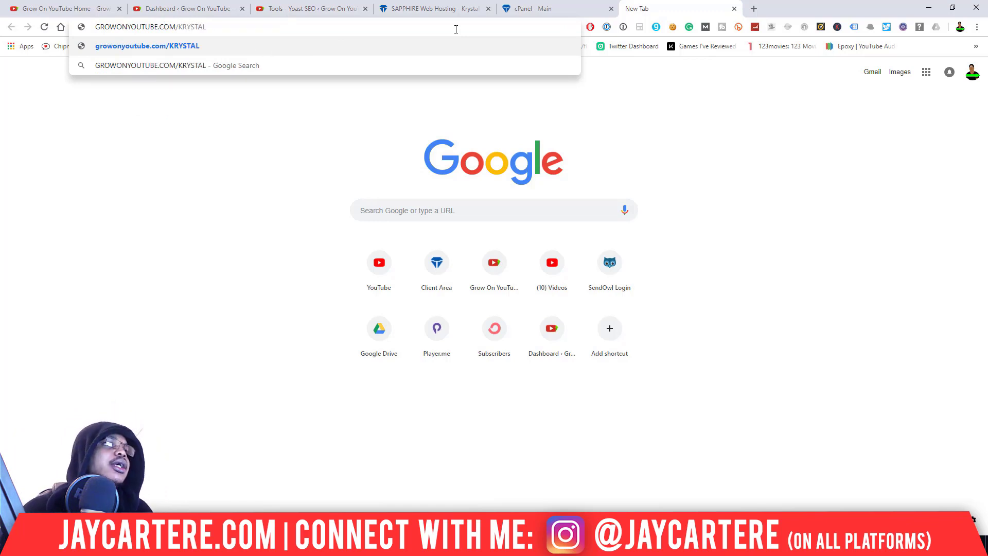
key("Return")
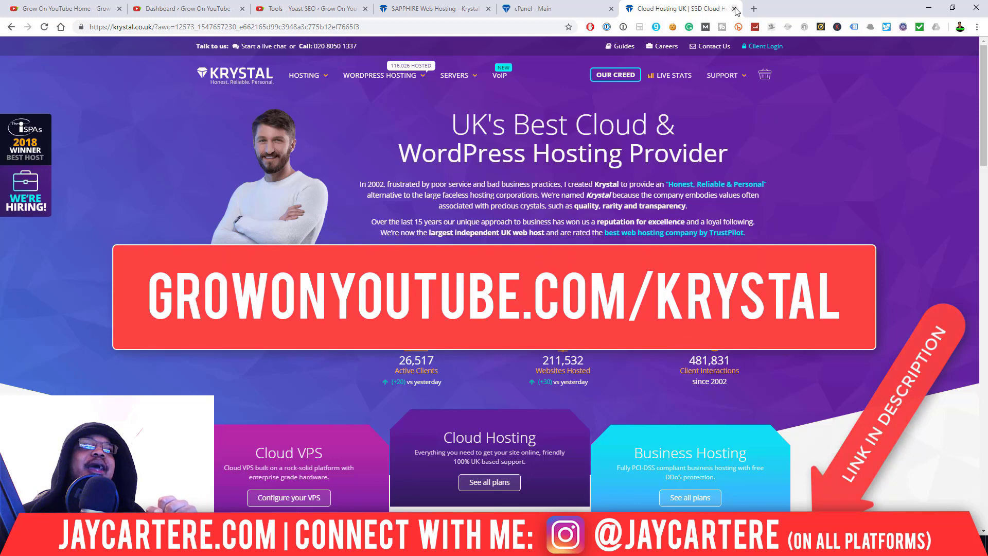
- Close the Krystal Cloud Hosting tab and return to the 'Tools - Yoast SEO' admin tab
left_click(95, 9)
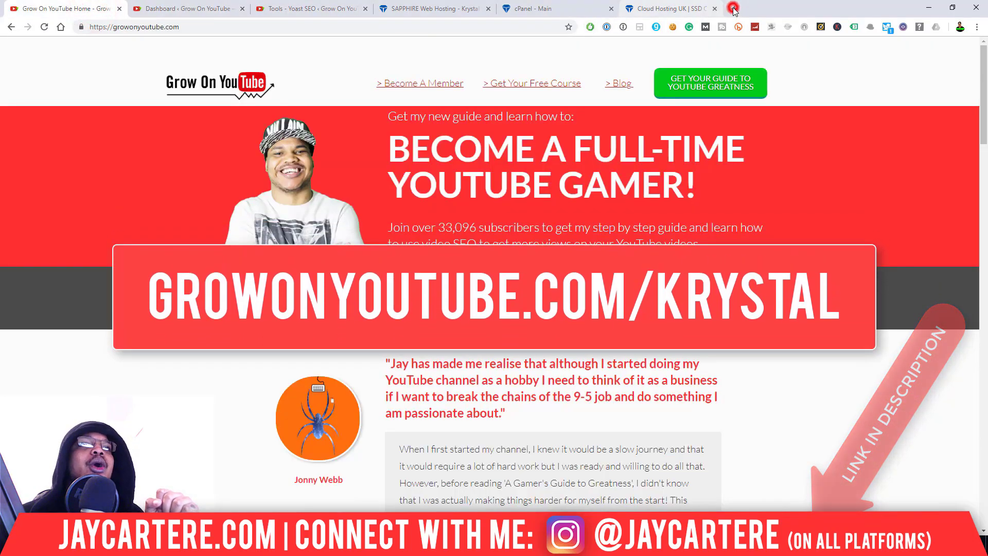
left_click(715, 9)
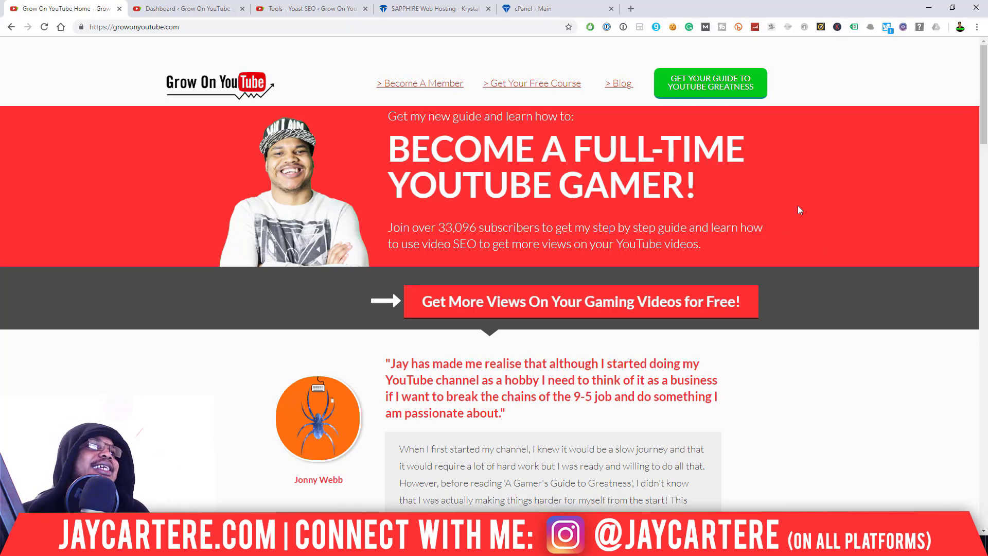
left_click(284, 6)
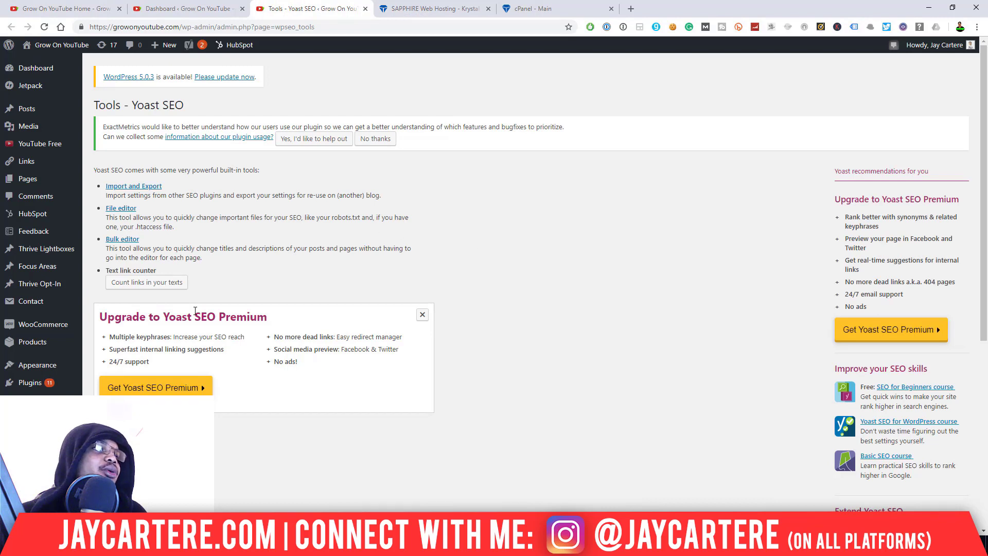
- Highlight Yoast SEO and the .htaccess mention, then open Yoast's File editor
left_click_drag(132, 104, 192, 108)
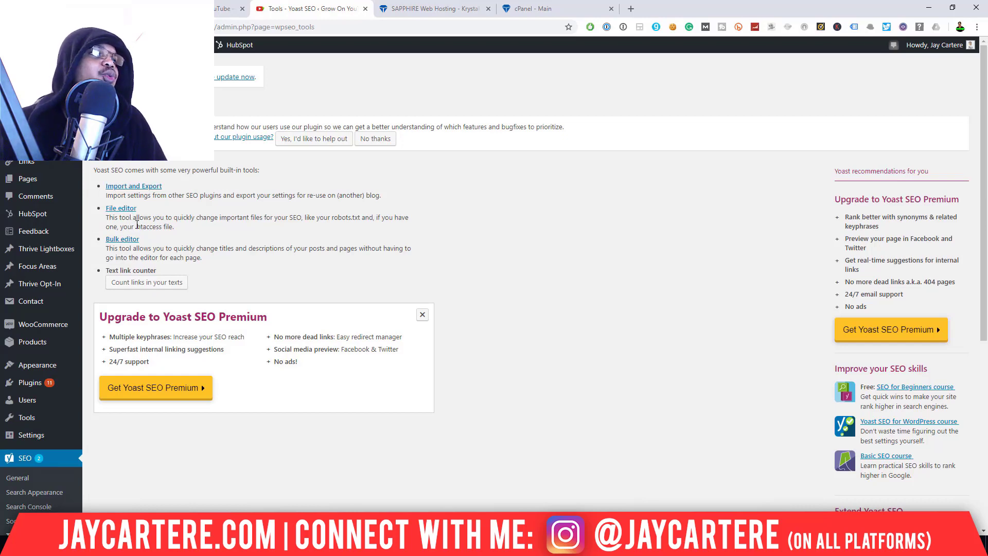
double_click(135, 226)
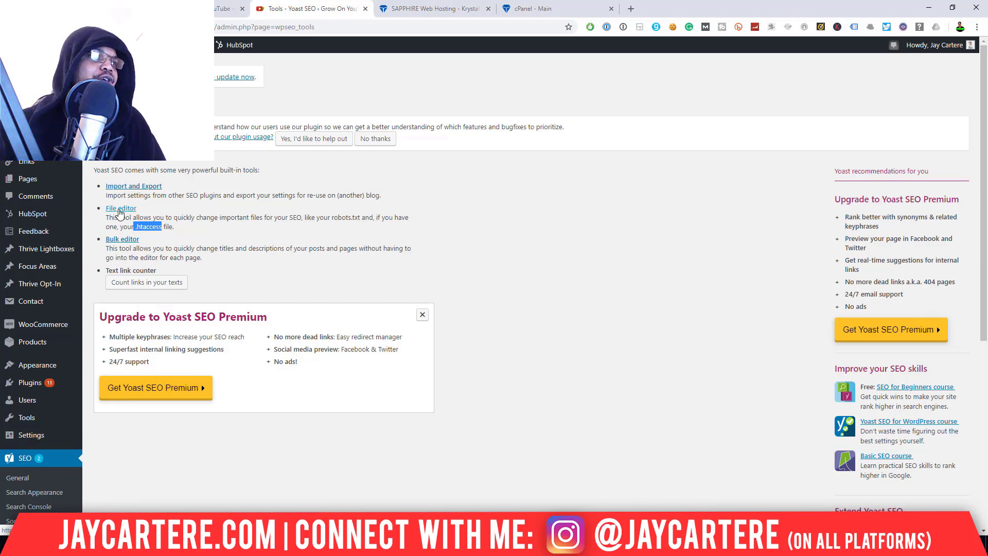
left_click(120, 212)
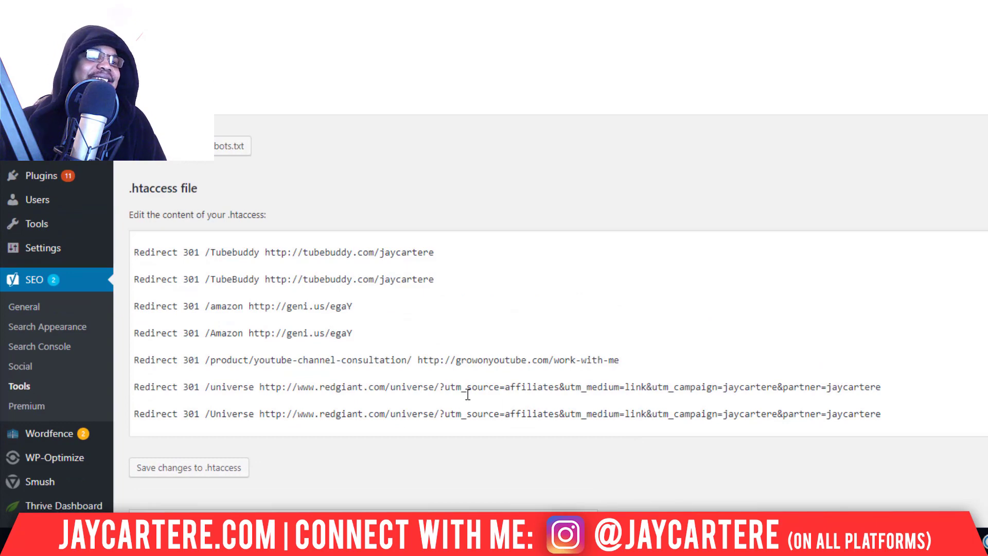
left_click(198, 254)
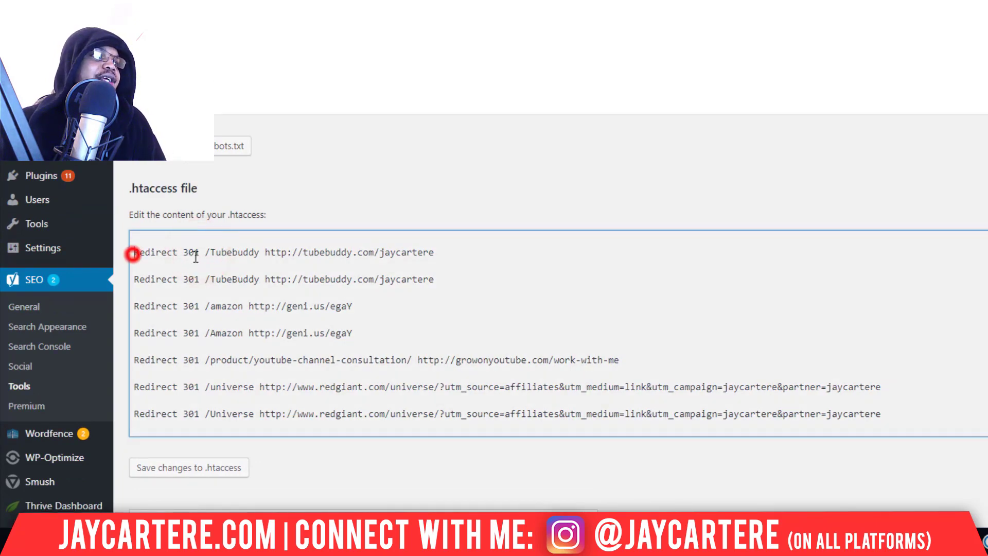
left_click_drag(195, 256, 448, 254)
left_click(166, 254)
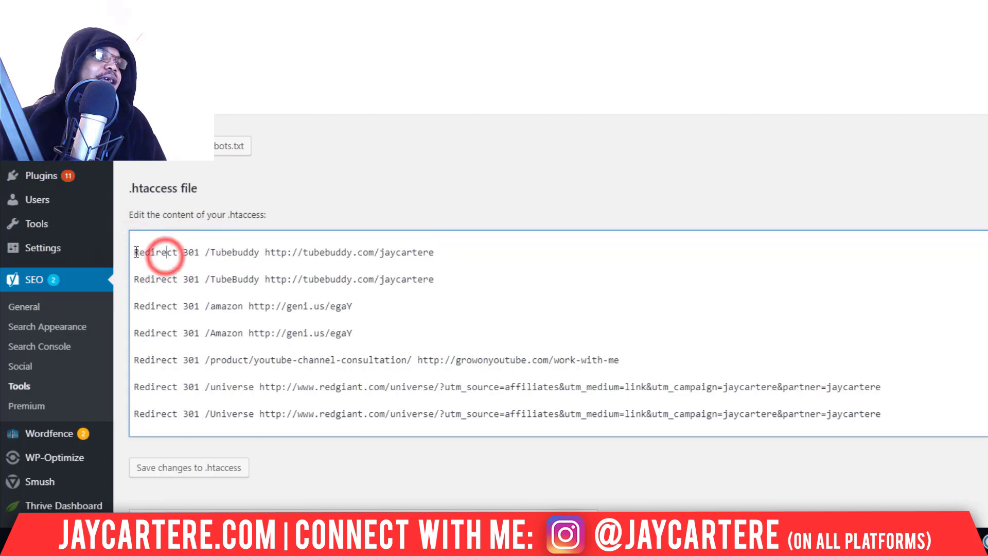
left_click(180, 252)
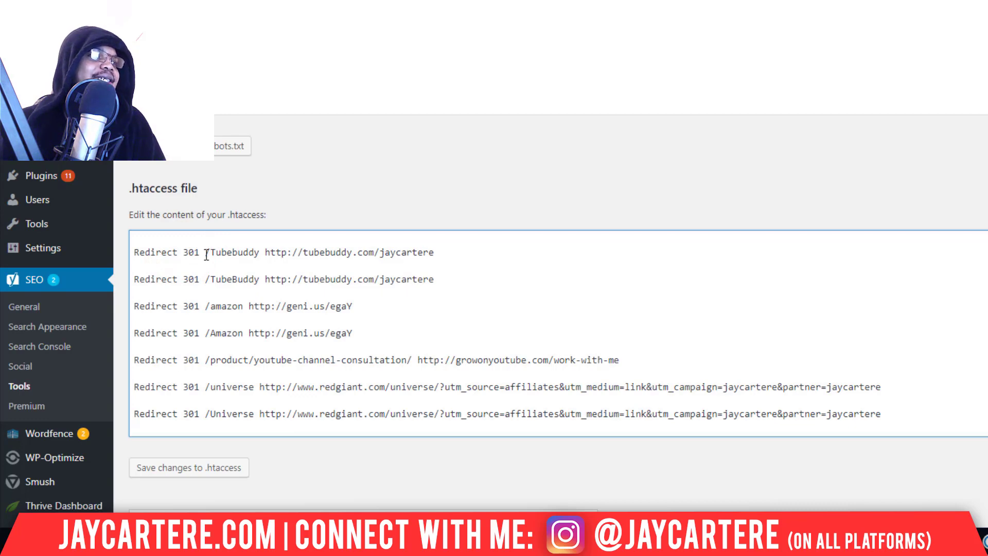
left_click(210, 252)
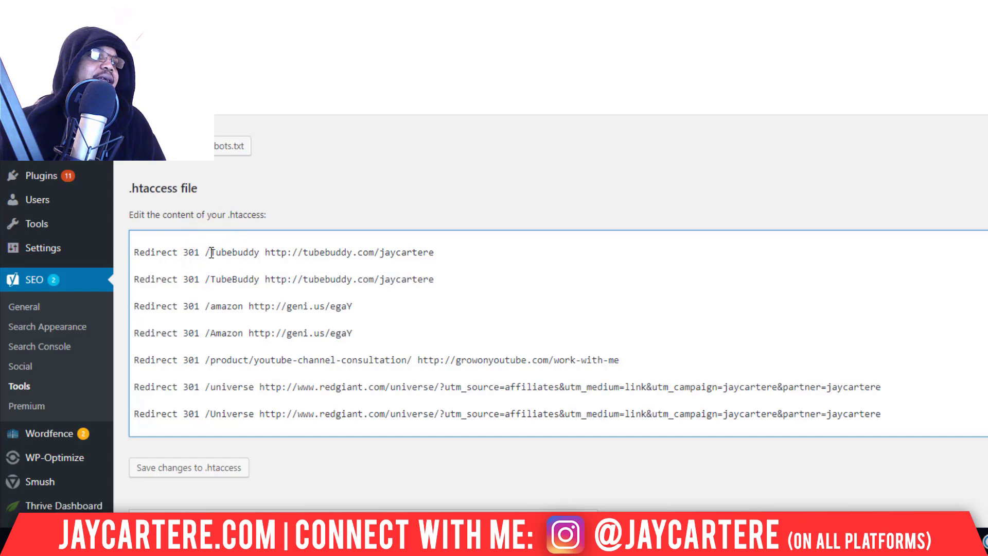
left_click_drag(211, 252, 260, 252)
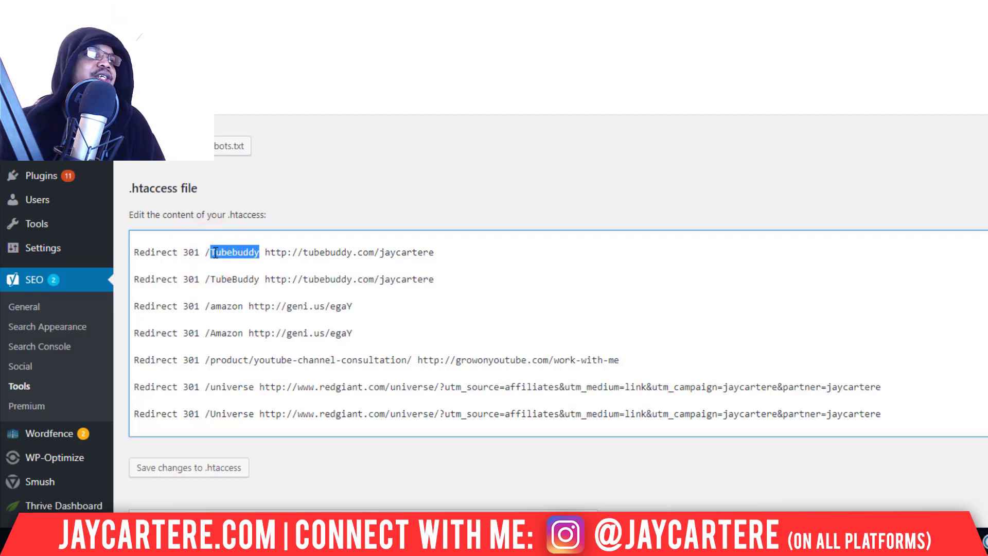
left_click(213, 252)
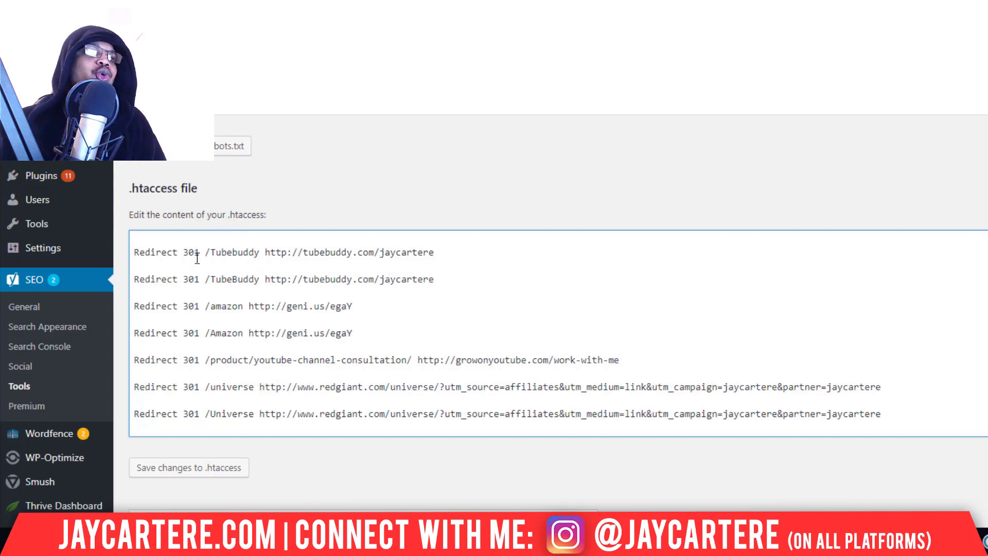
left_click(238, 252)
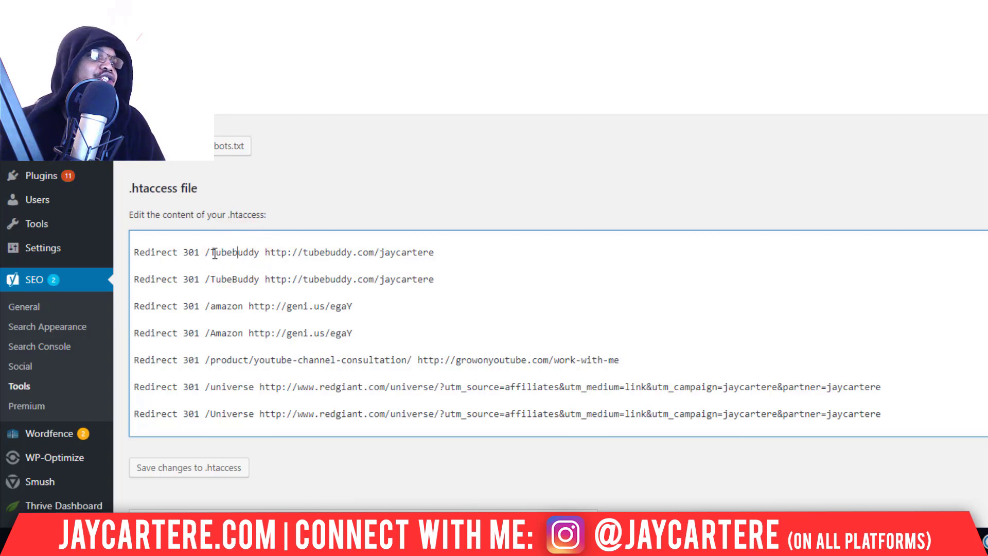
double_click(215, 252)
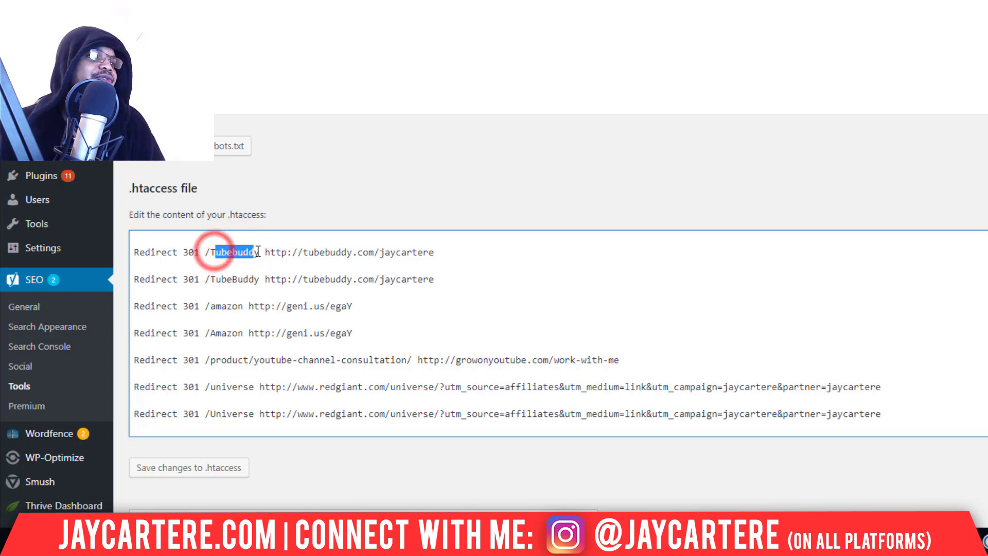
left_click(216, 252)
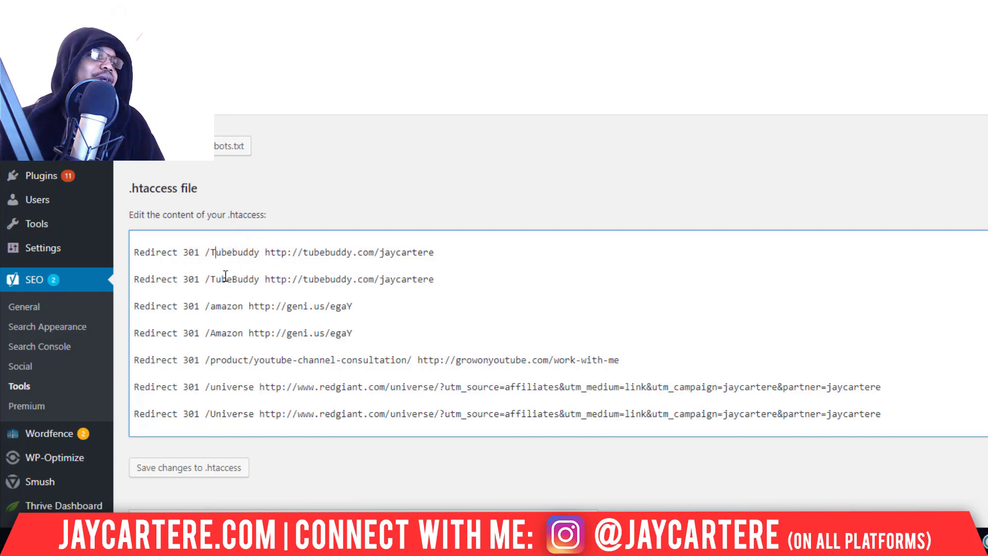
scroll(212, 275, "up", 1)
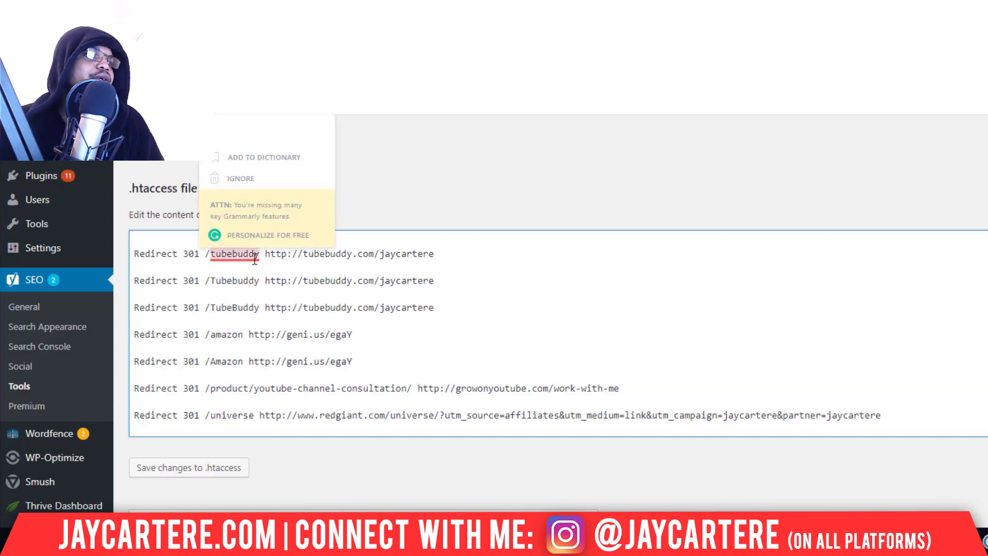
left_click(239, 310)
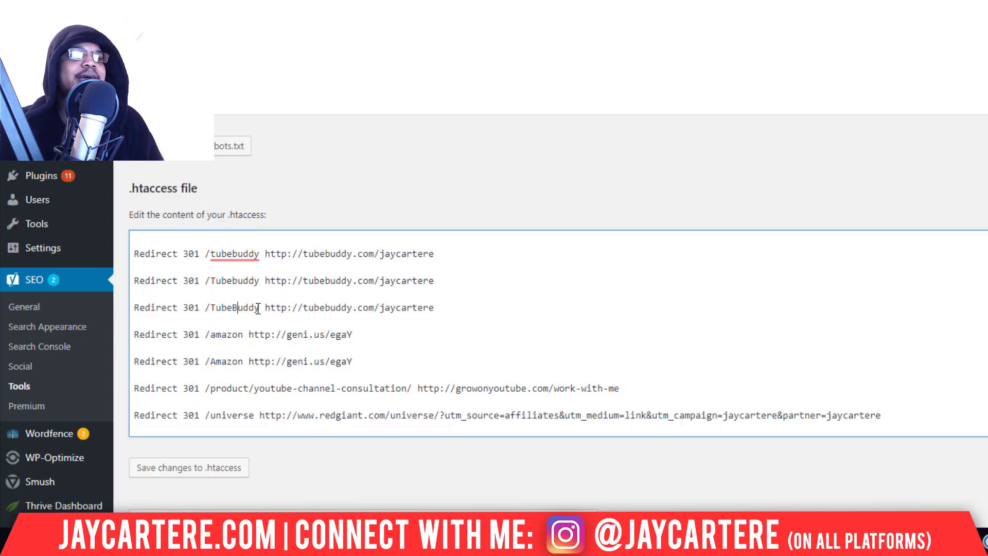
left_click(434, 307)
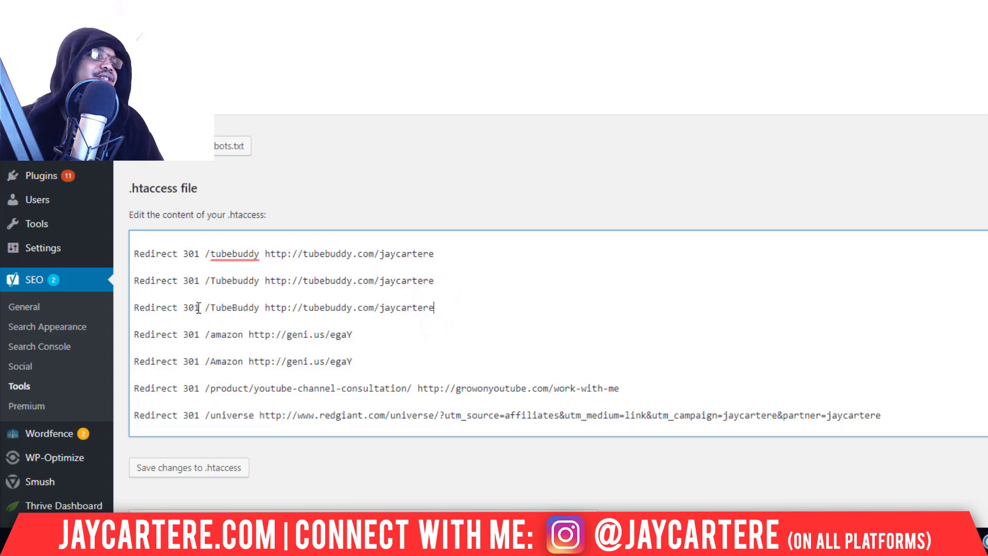
left_click_drag(215, 307, 439, 307)
left_click(254, 307)
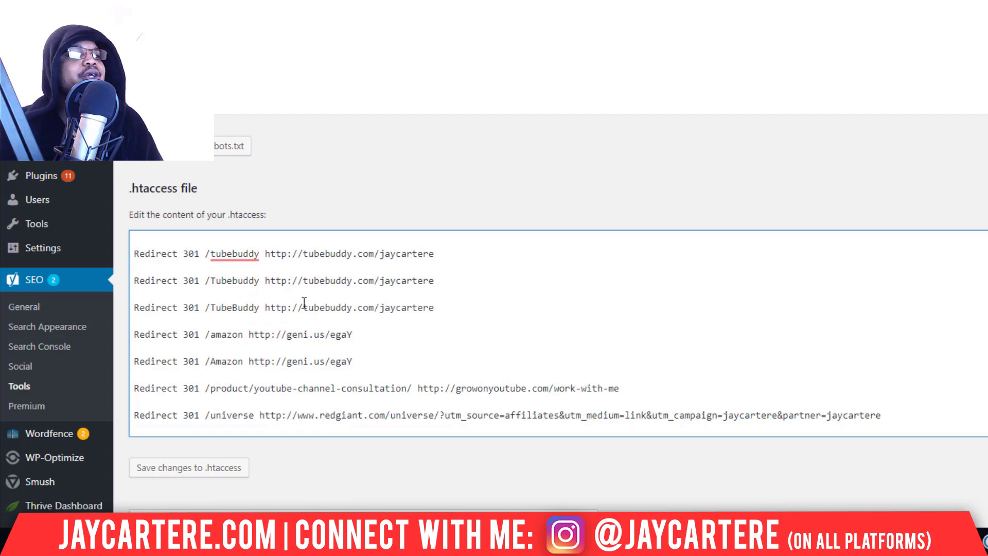
left_click_drag(265, 308, 429, 308)
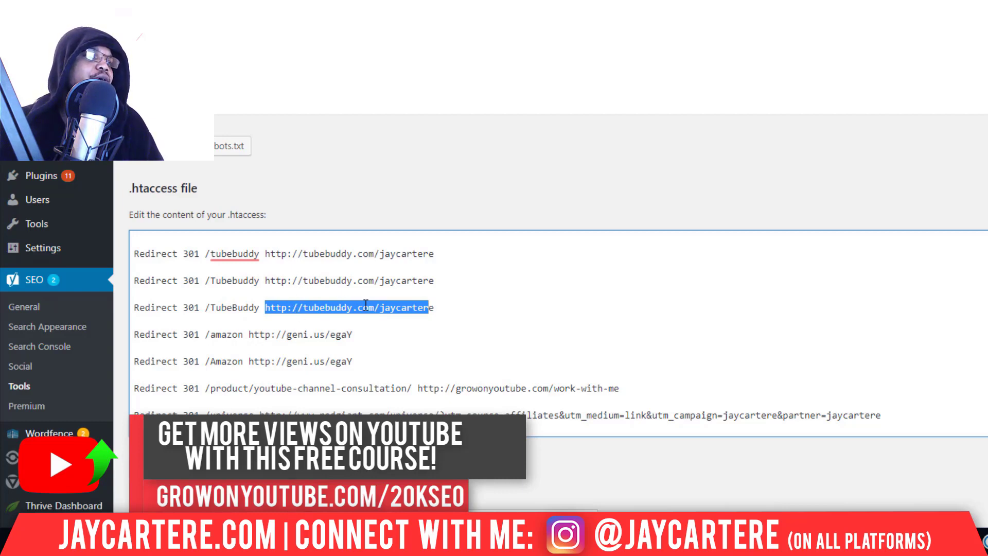
left_click_drag(434, 308, 267, 307)
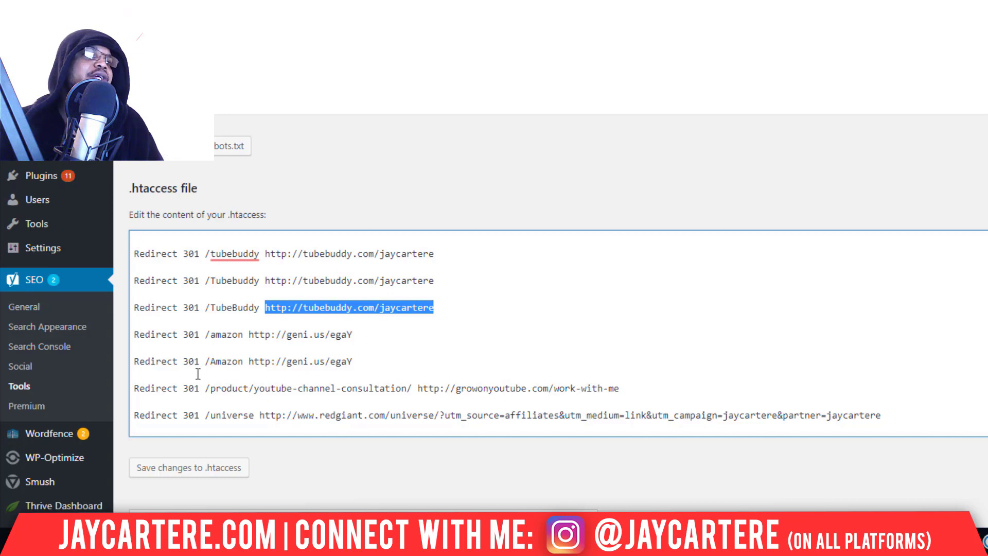
left_click(230, 310)
left_click(452, 309)
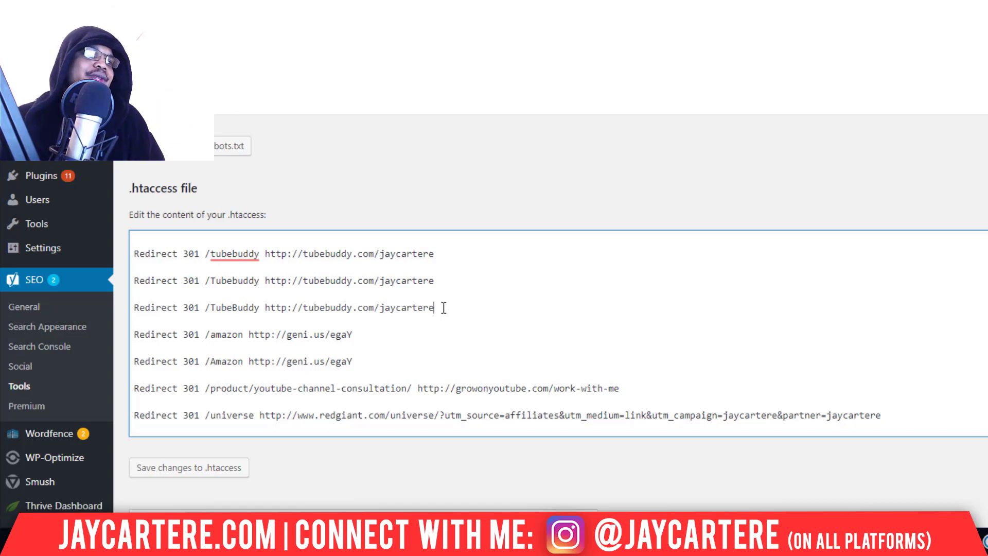
- Duplicate the first tubebuddy Redirect 301 line onto the blank top line of .htaccess
scroll(164, 265, "up", 1)
left_click_drag(445, 272, 140, 268)
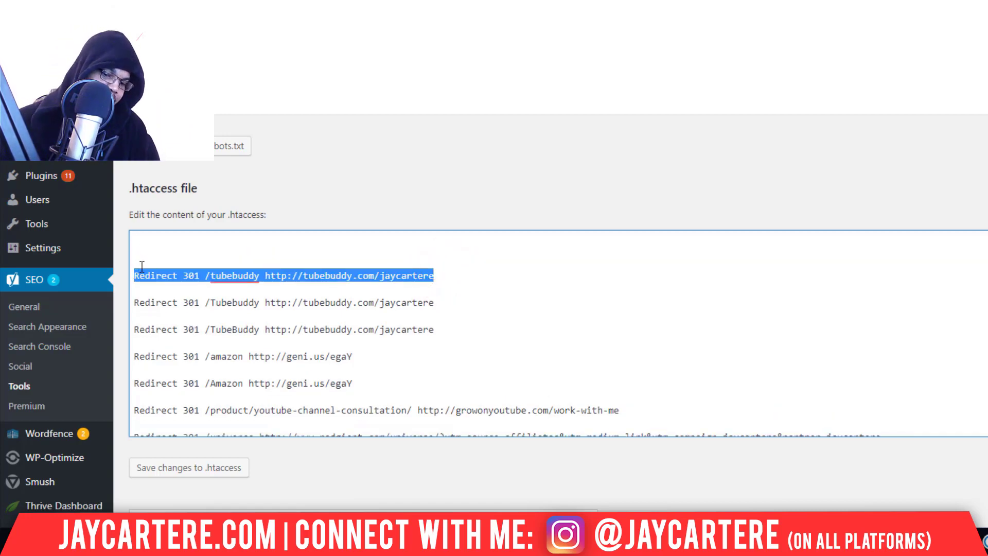
key("ctrl+c")
left_click(138, 250)
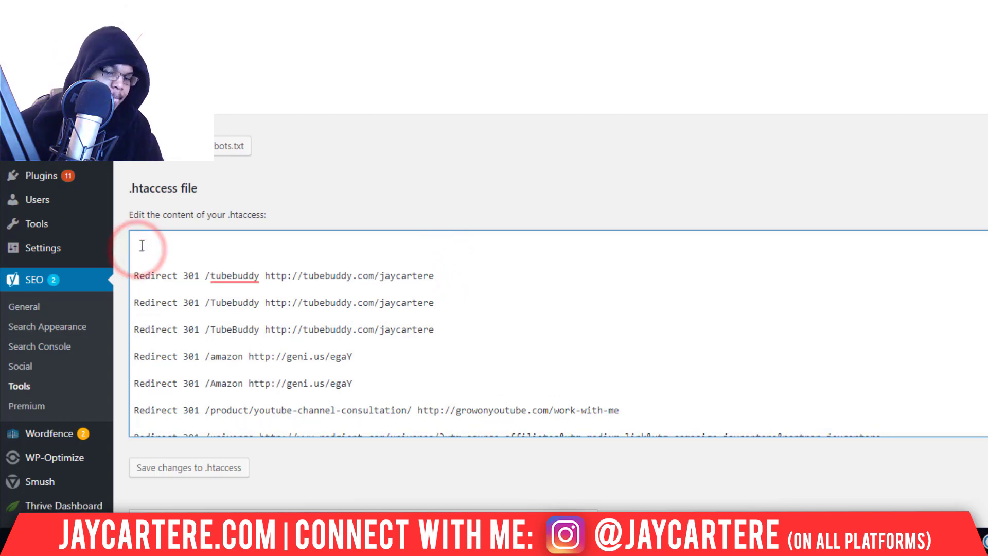
key("ctrl+v")
- Change the new line's path from tubebuddy to TESTING12 and save .htaccess
left_click_drag(200, 249, 259, 250)
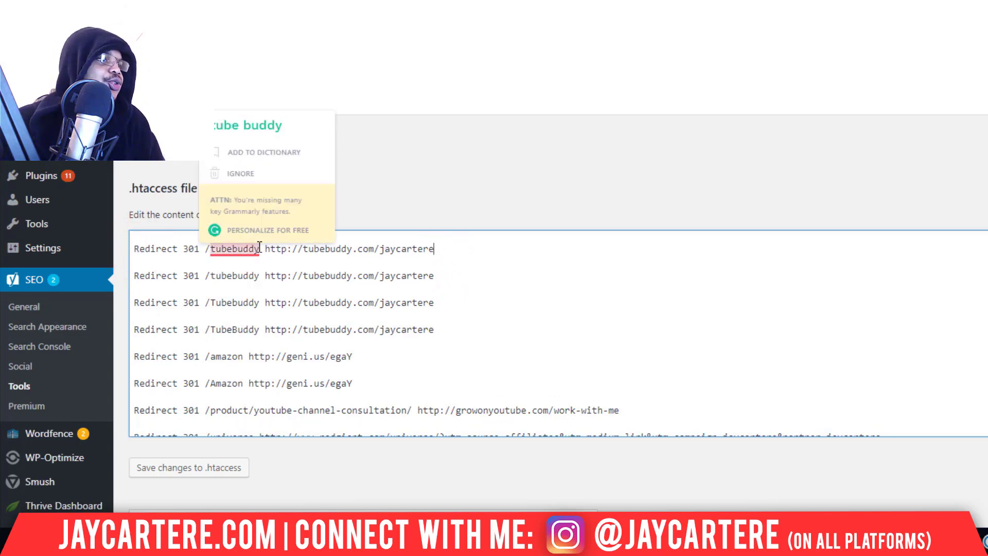
double_click(211, 251)
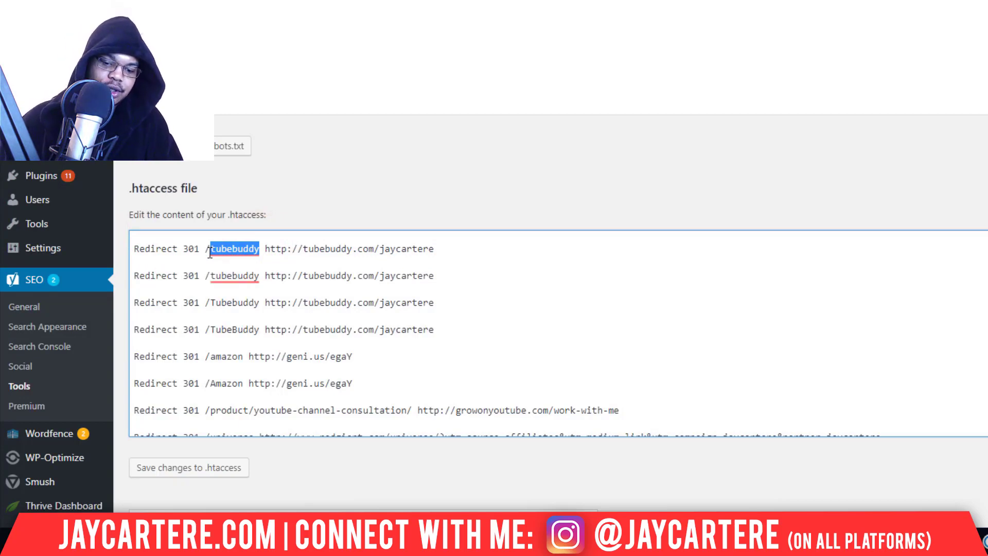
type("TESTING1")
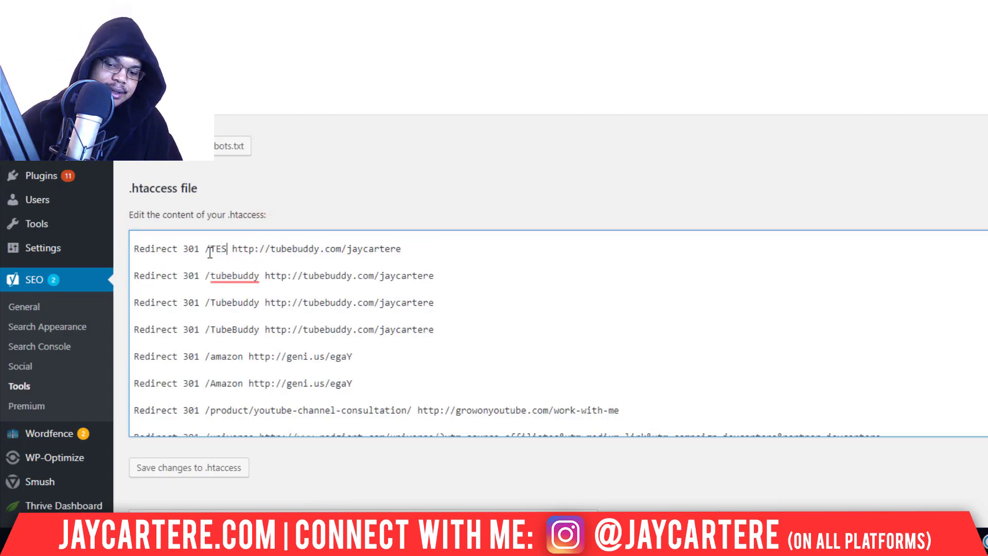
type("2")
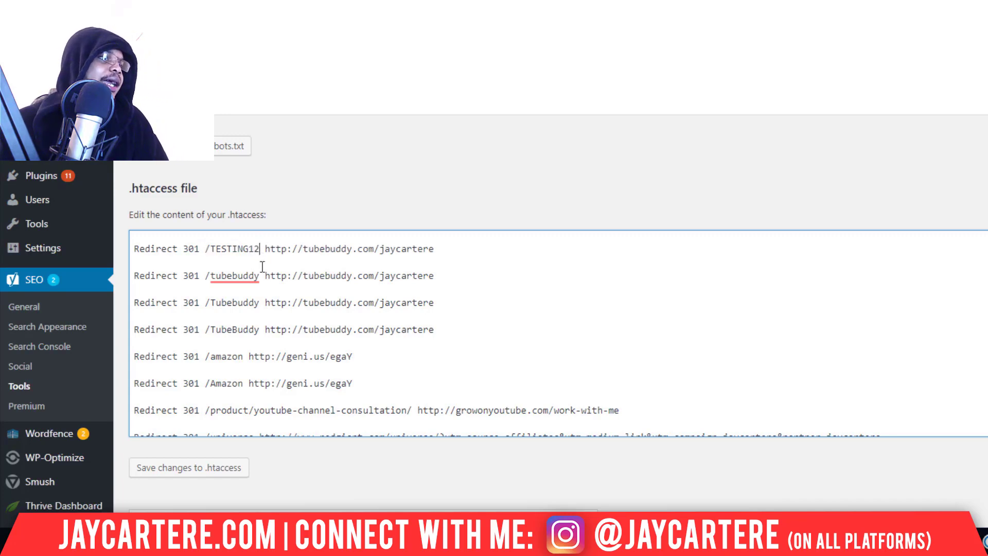
left_click(208, 468)
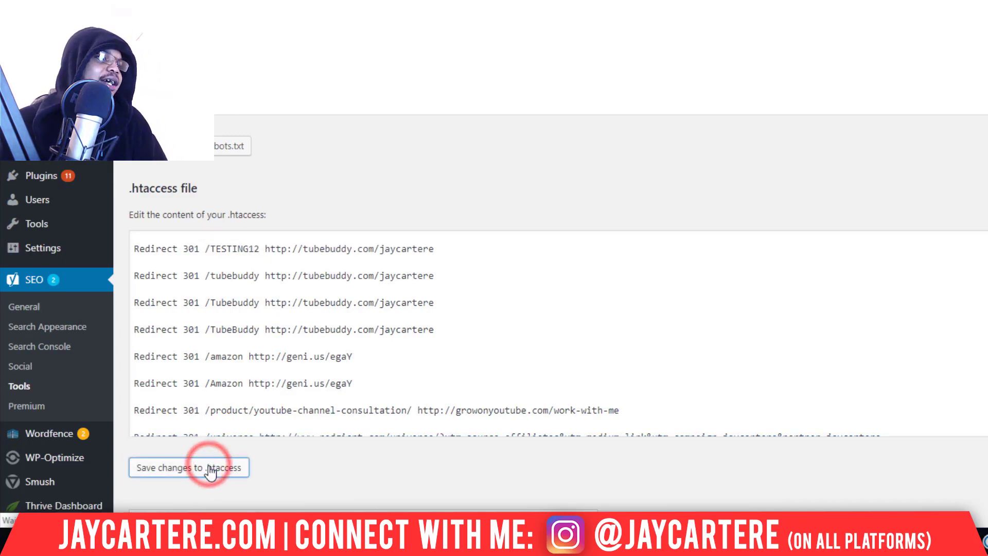